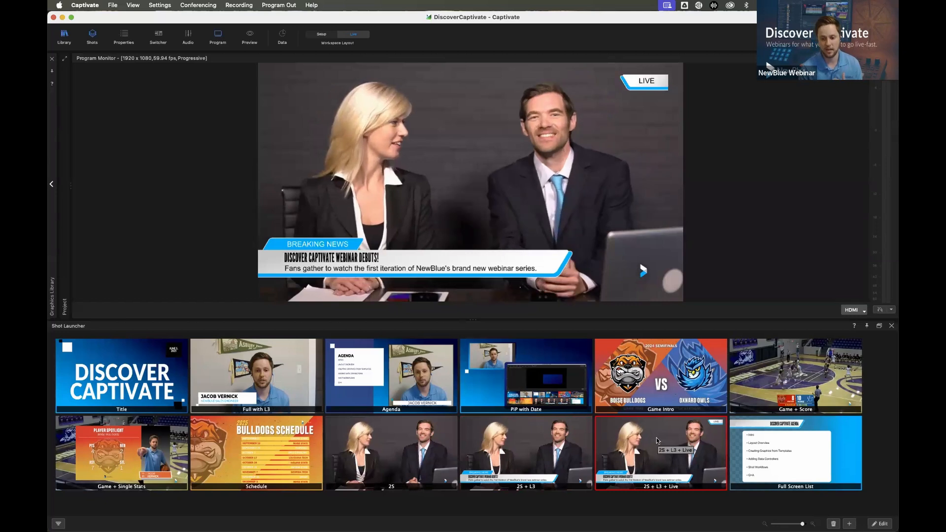
Take the 2S + L3 shot to program, followed by the Full Screen List shot
click(552, 453)
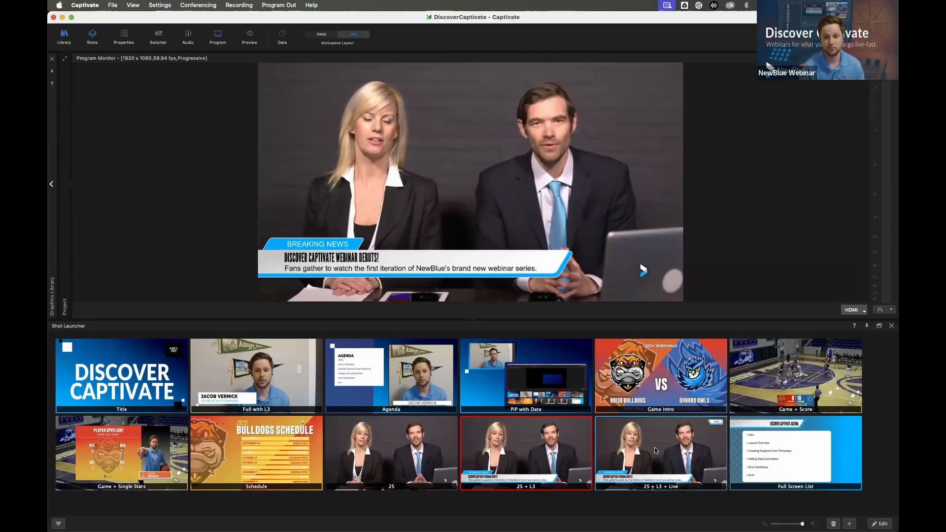
click(755, 466)
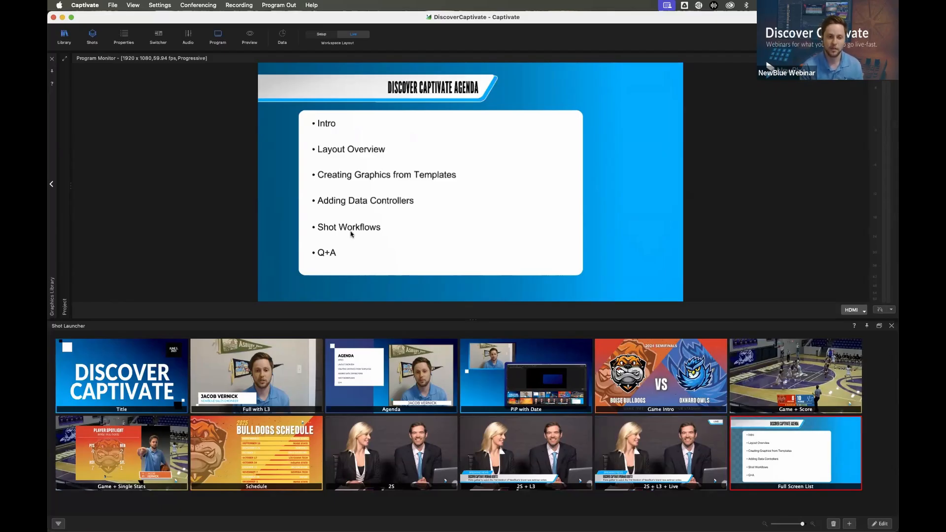
Start a new project without saving the current one
click(113, 7)
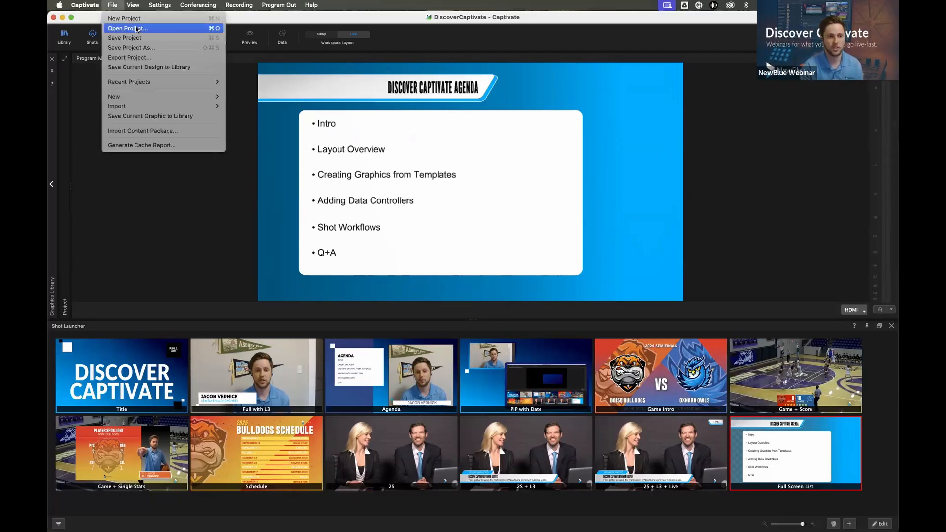
click(124, 17)
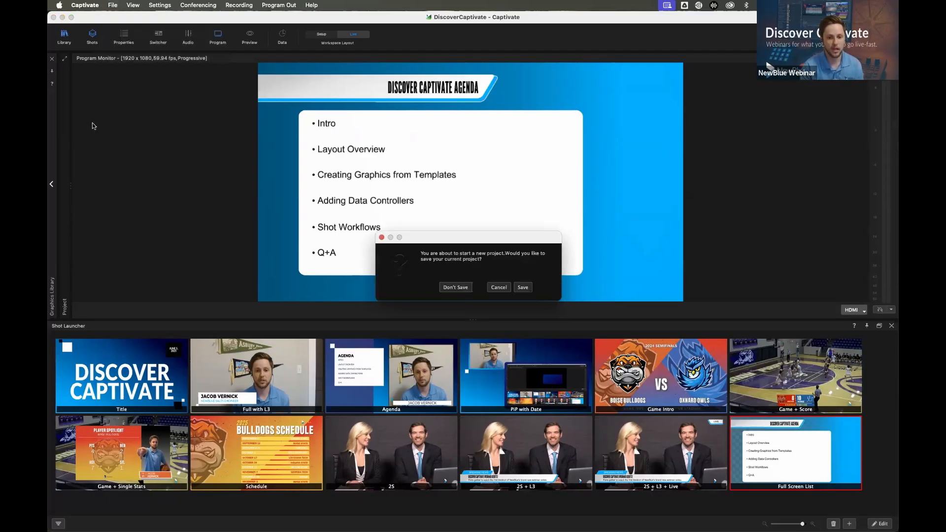
click(454, 288)
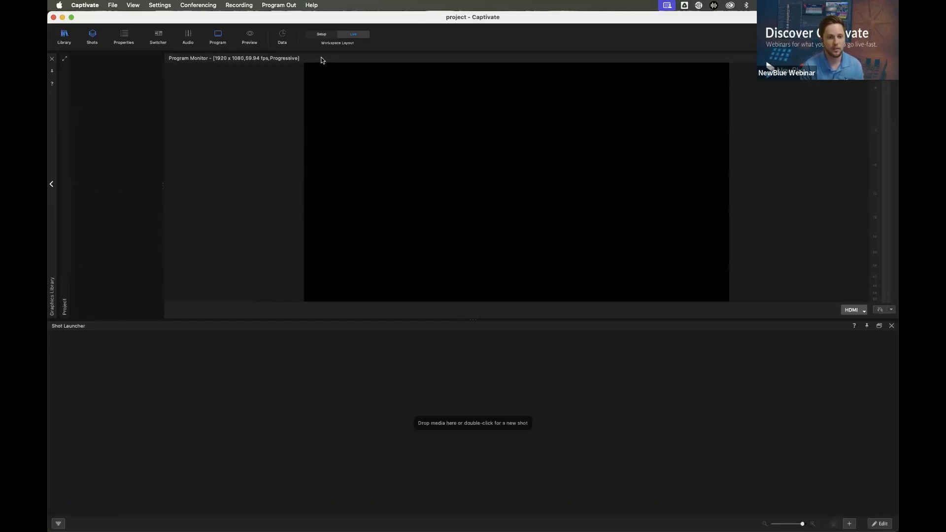
Switch to the Setup workspace layout, expanding the Project area and closing the Shot Launcher, Video Switcher and Audio Mixer
click(322, 34)
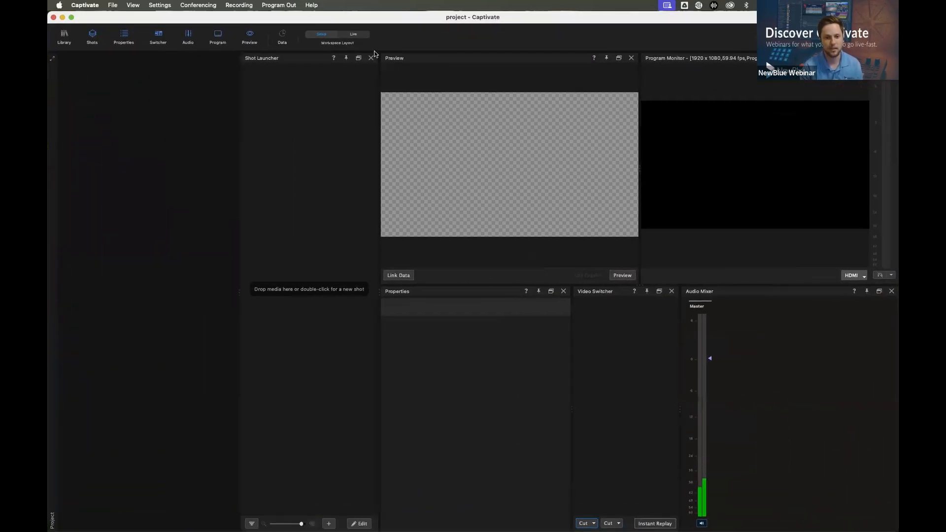
click(52, 58)
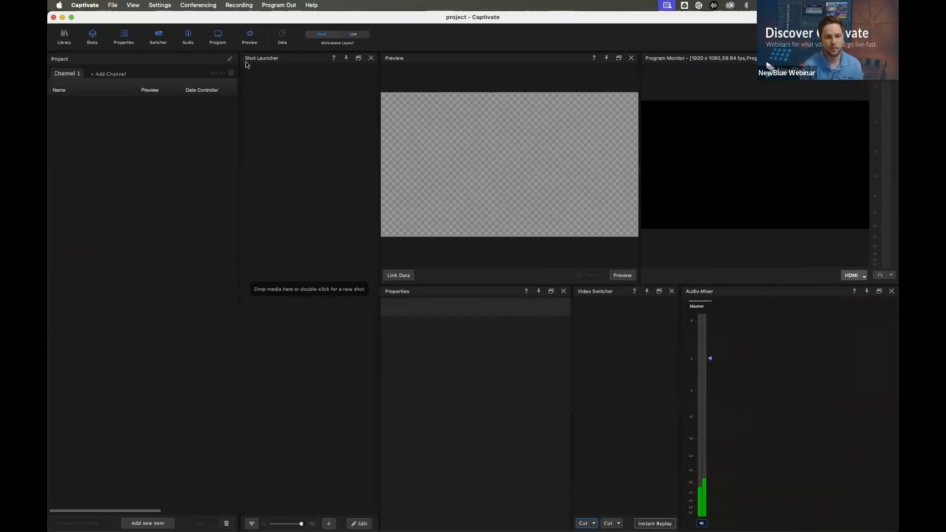
click(371, 58)
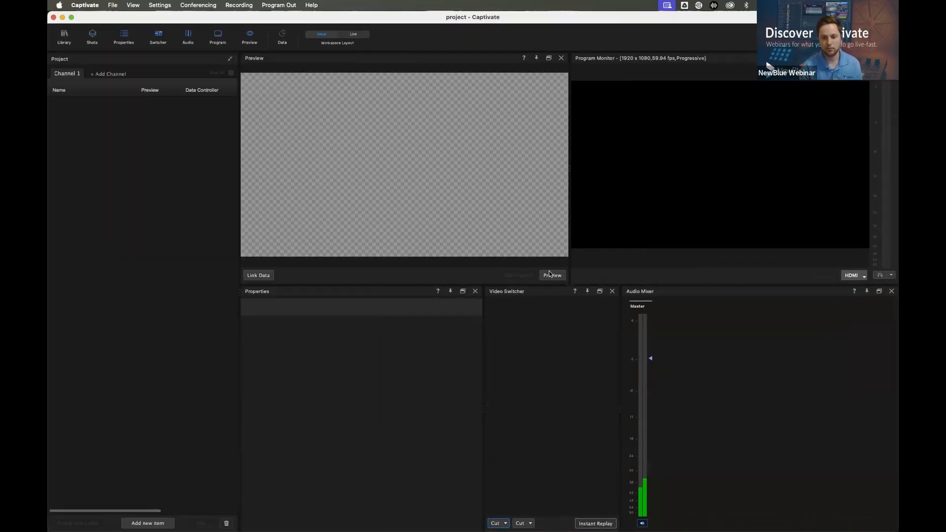
click(610, 292)
click(891, 291)
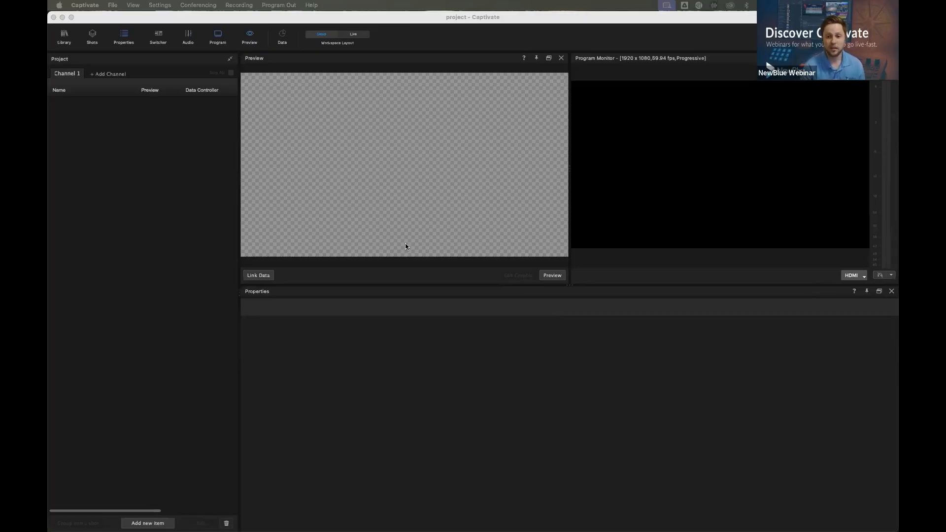
click(735, 213)
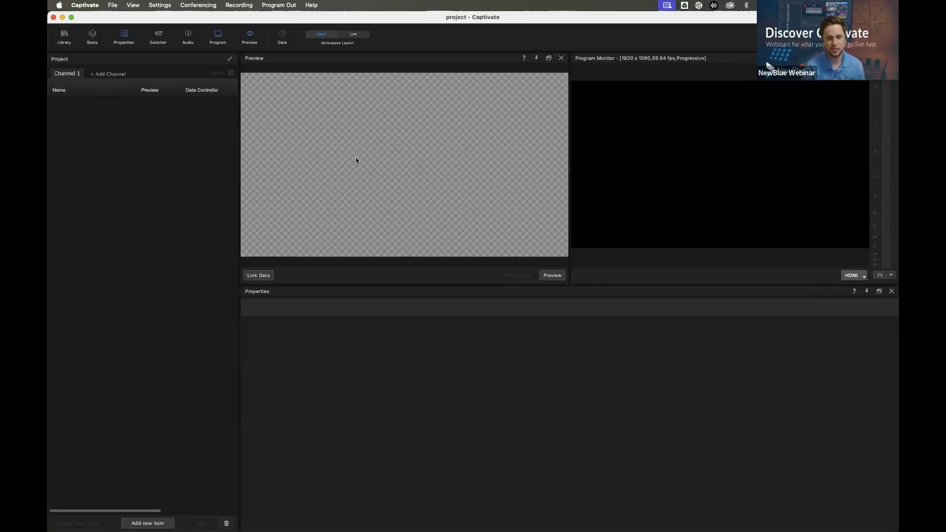
drag(241, 162, 253, 160)
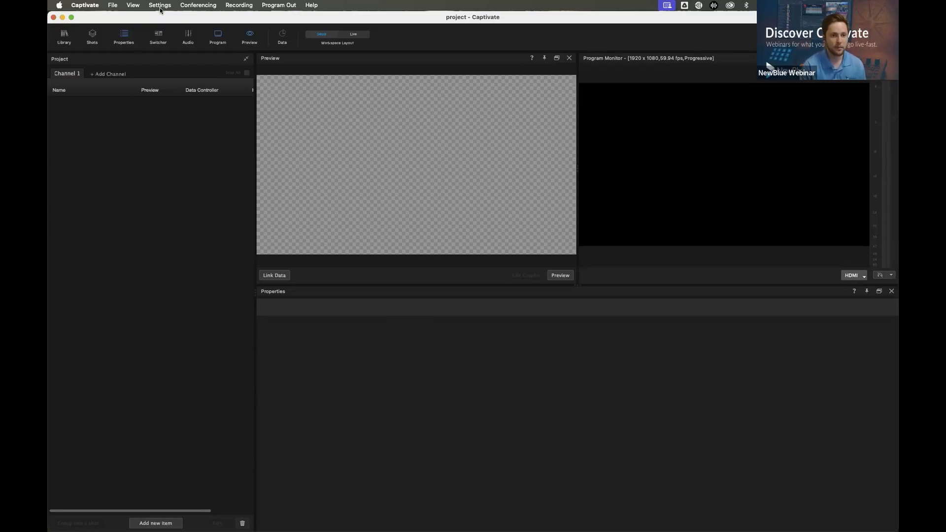
Save the project settings with the HD 1080 - 1920x1080 - 59.94 fps video preset, and widen the Project area
click(141, 5)
mouse_move(160, 5)
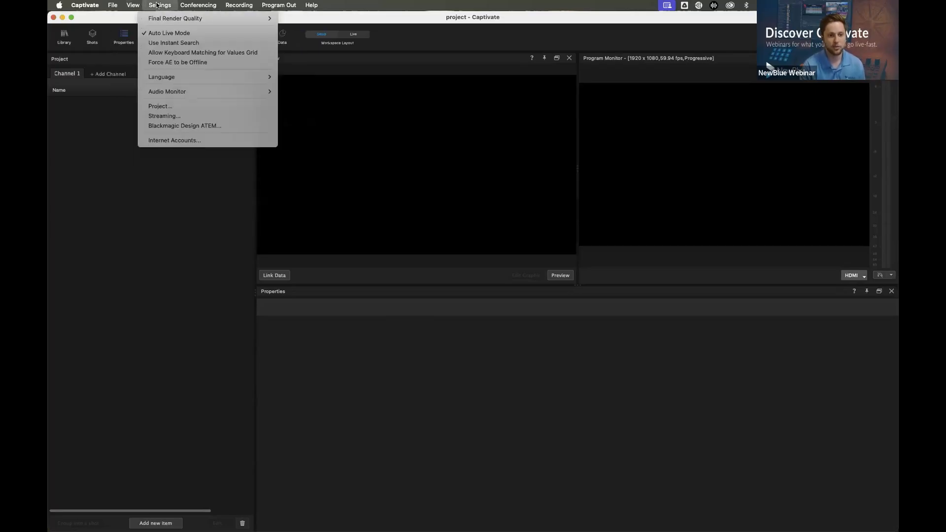
click(174, 109)
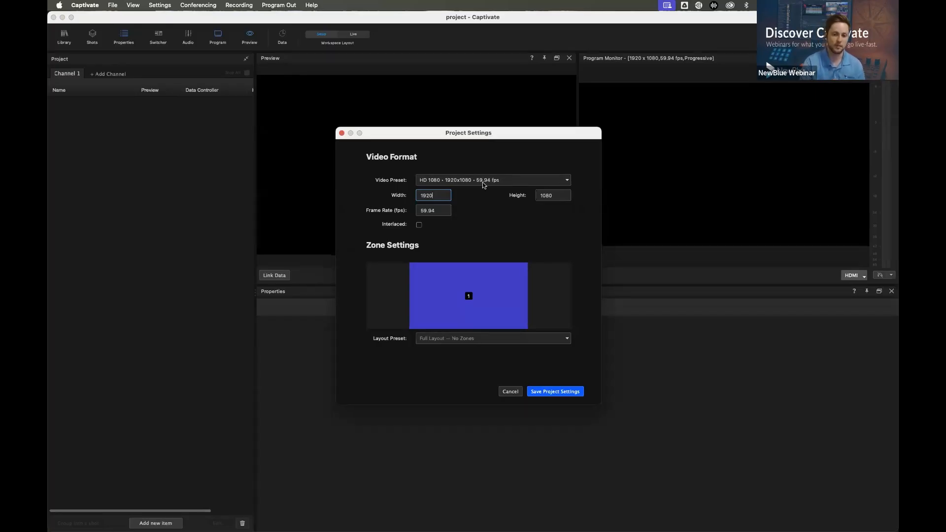
click(486, 180)
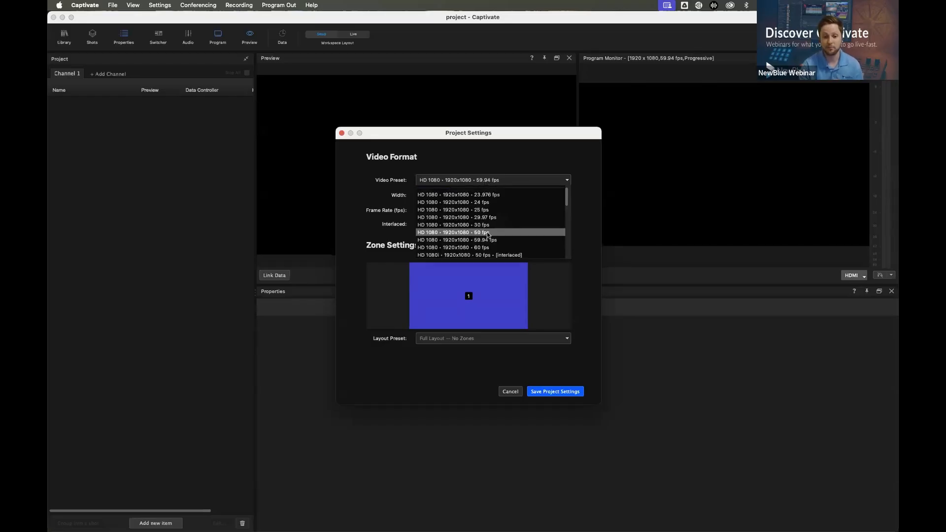
scroll(487, 229, down, 3)
scroll(488, 234, up, 3)
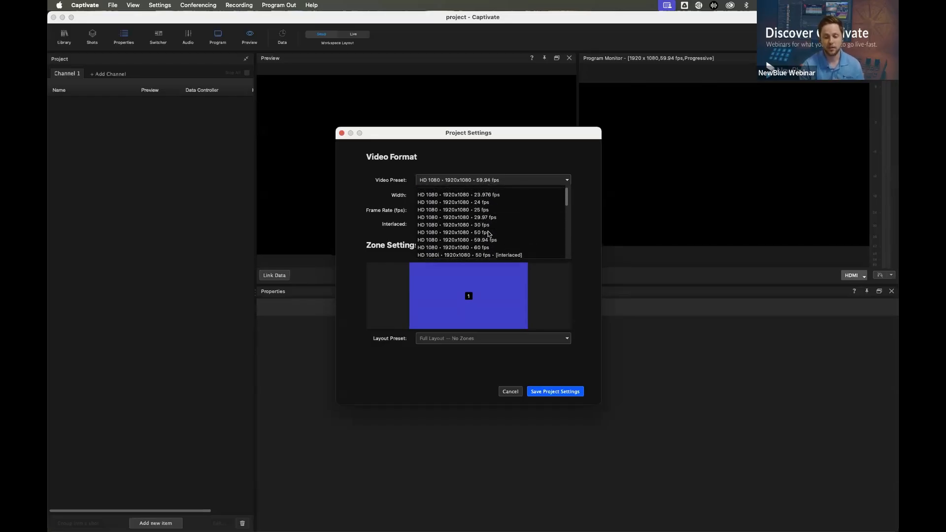
scroll(448, 234, up, 2)
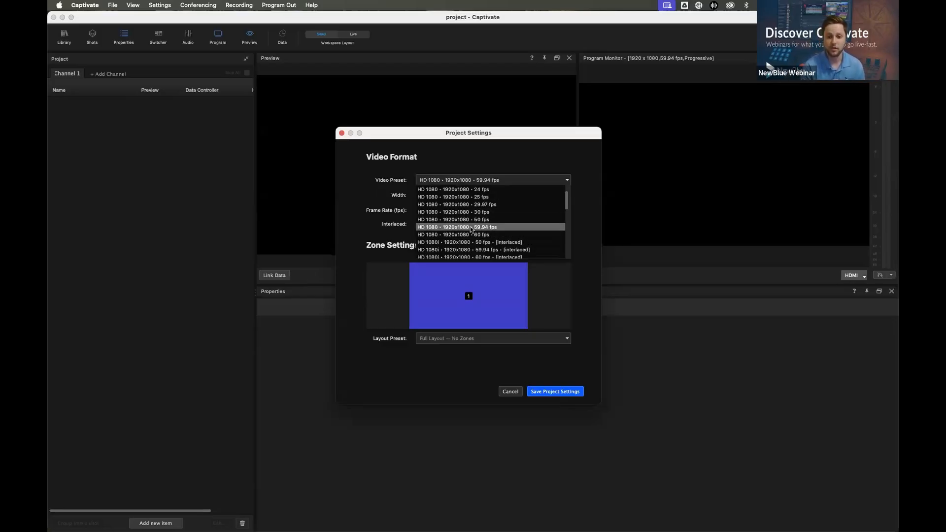
click(468, 227)
click(566, 392)
drag(251, 190, 288, 189)
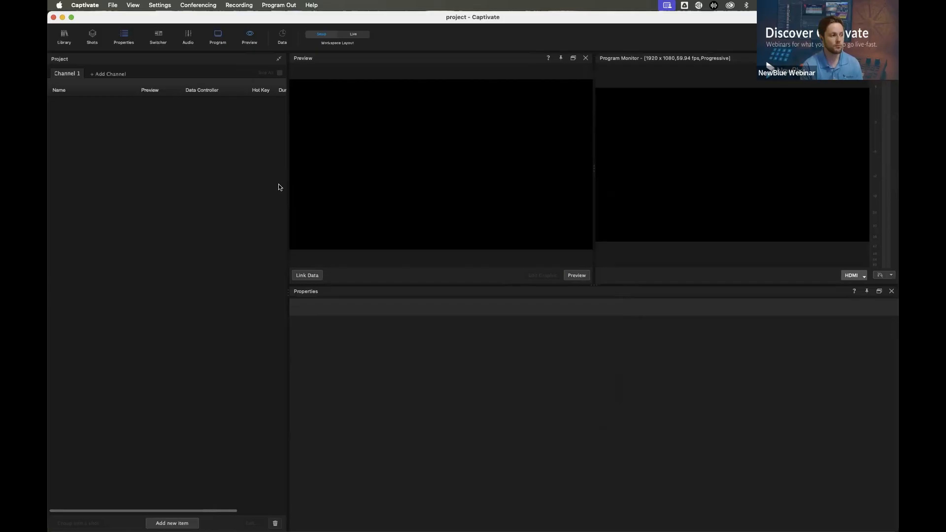
Review the available program output targets and the kinds of items that can be added to the project
click(851, 277)
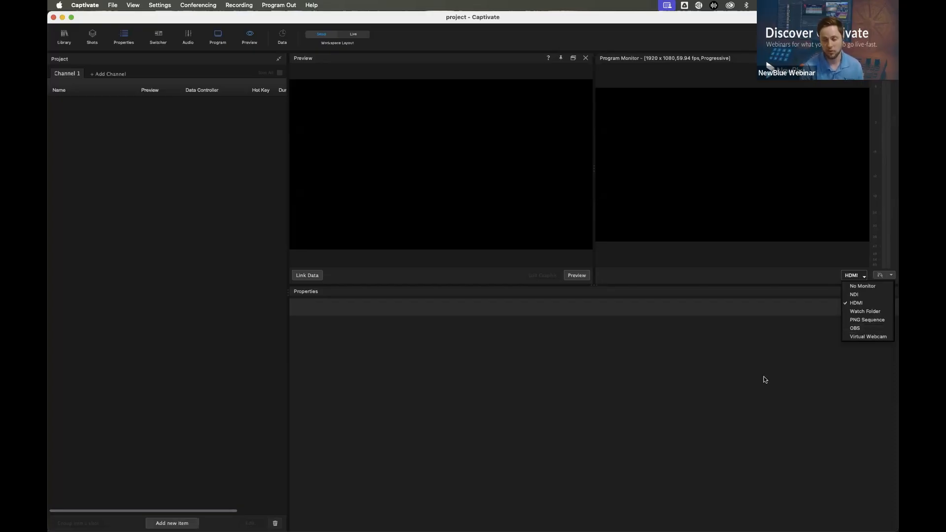
click(709, 329)
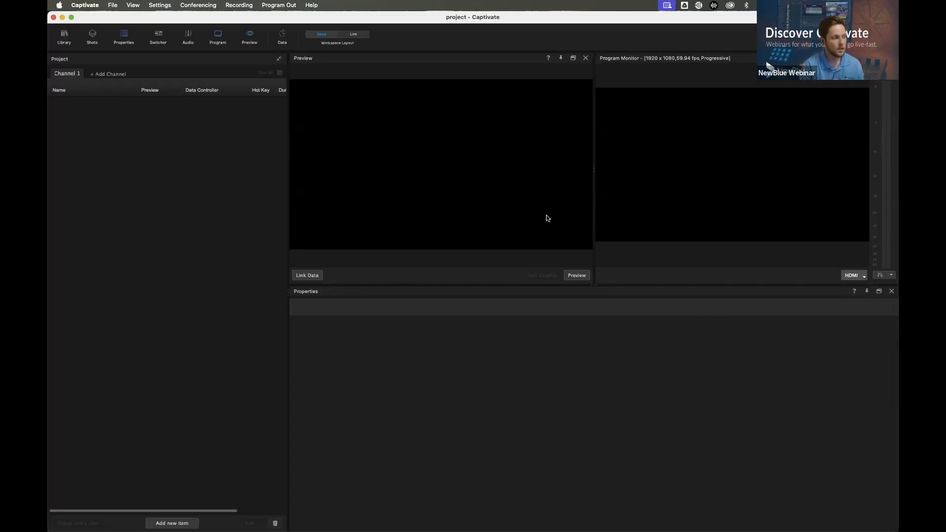
click(186, 524)
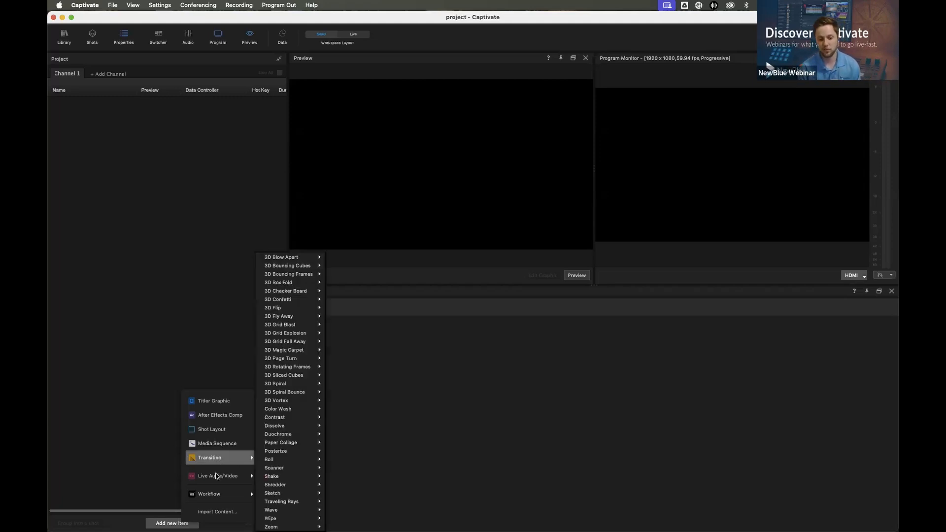
mouse_move(215, 473)
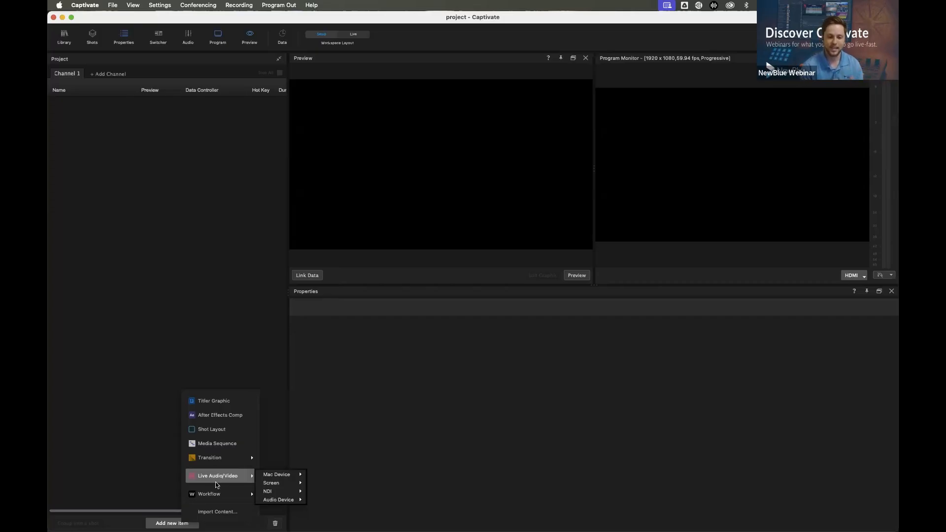
mouse_move(218, 492)
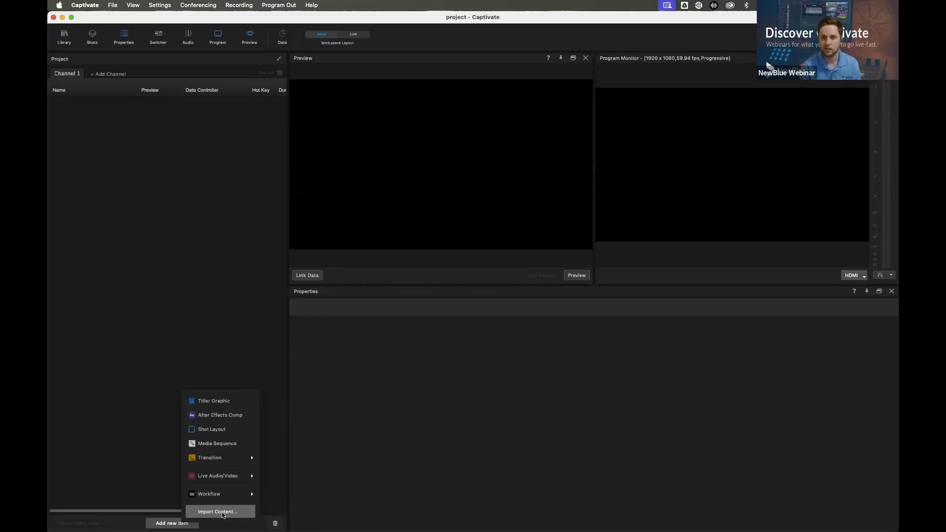
click(256, 344)
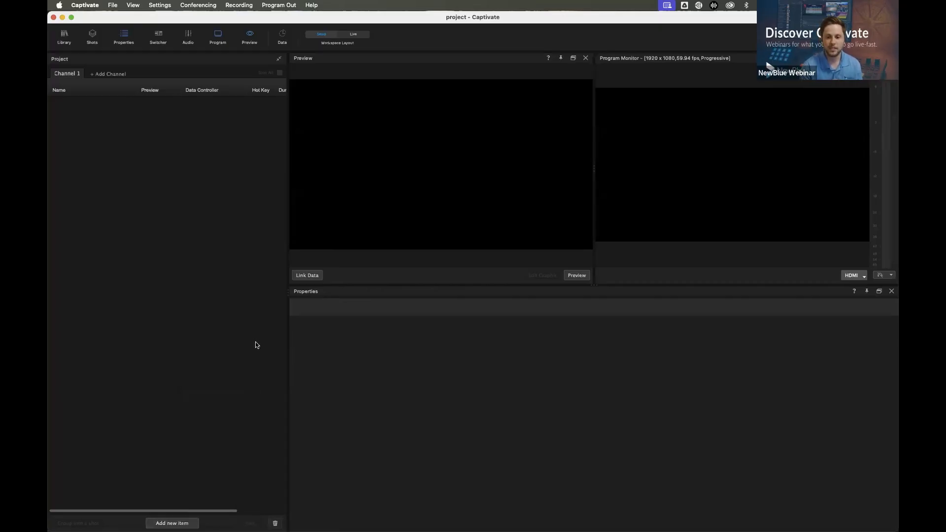
Browse the graphics library's template folders and add Cubic Lower Third from the Cubic folder to the project
click(64, 37)
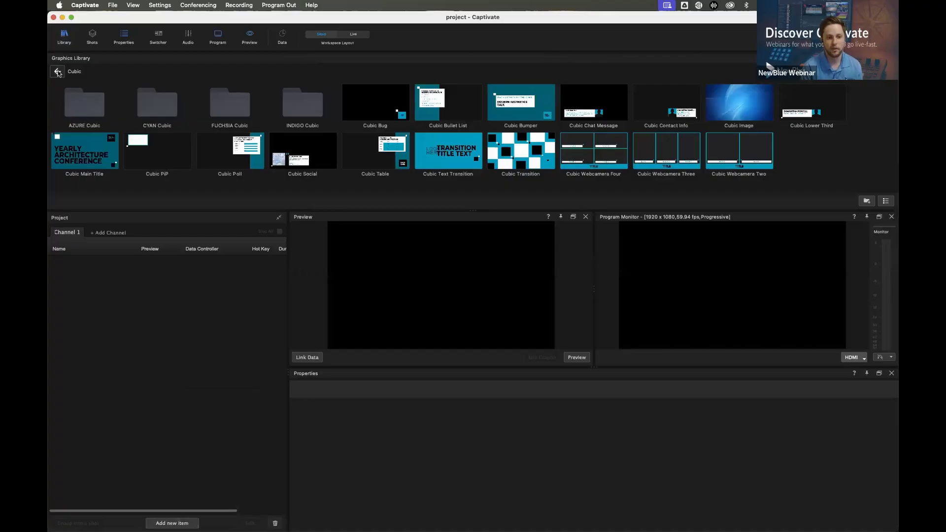
scroll(196, 132, down, 2)
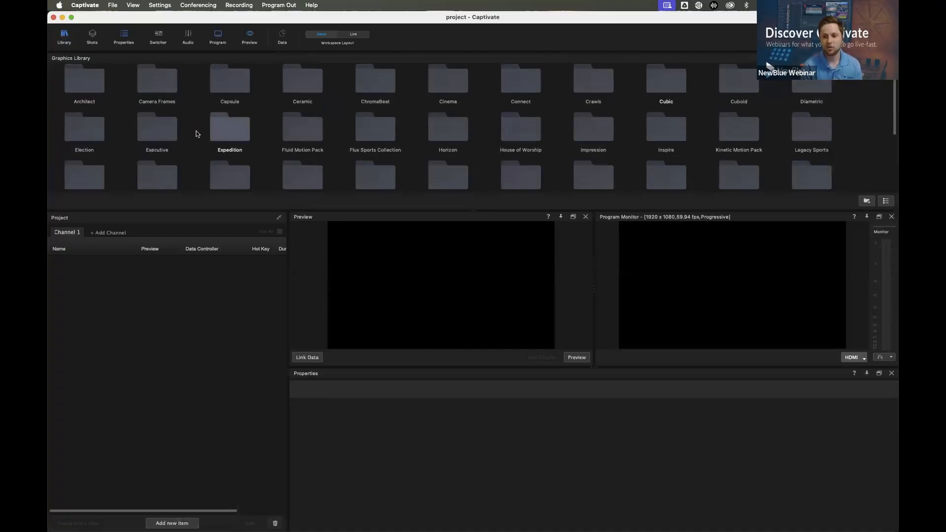
scroll(196, 133, down, 6)
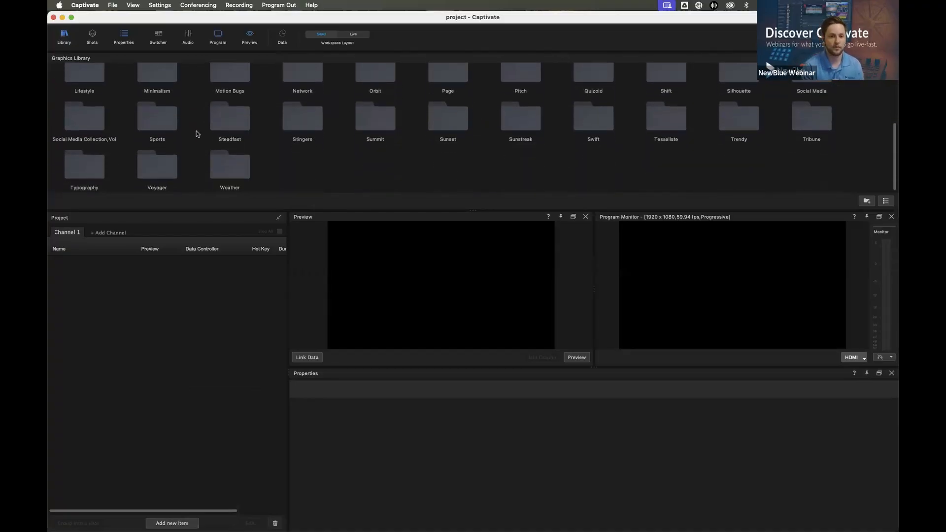
scroll(196, 133, up, 7)
scroll(196, 133, up, 1)
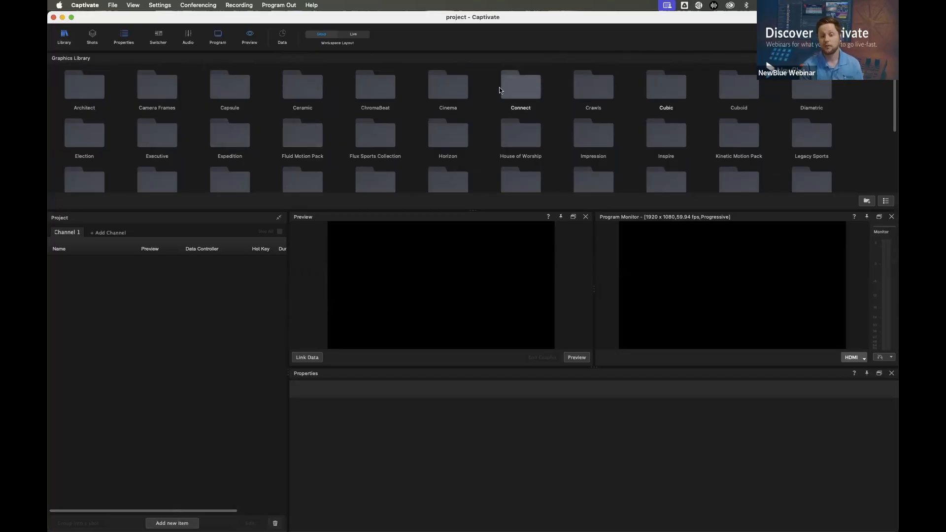
double_click(654, 92)
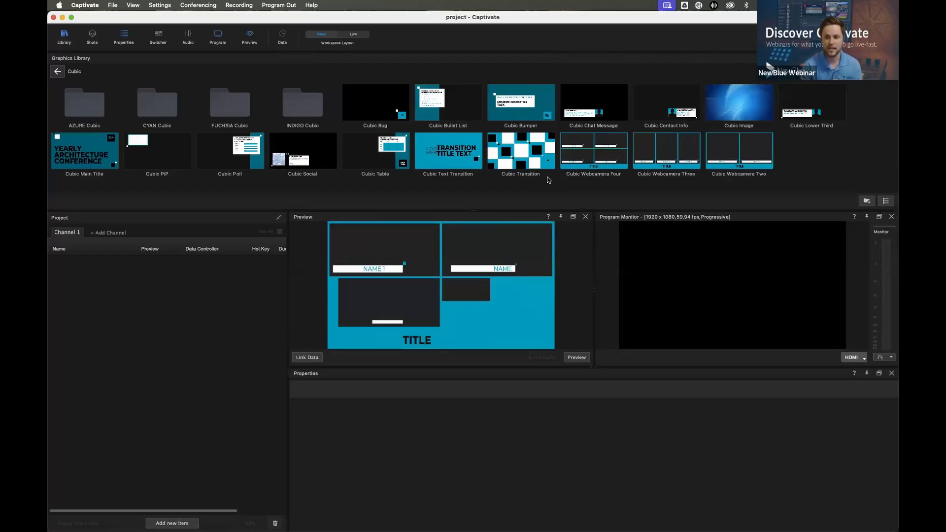
drag(798, 108, 212, 288)
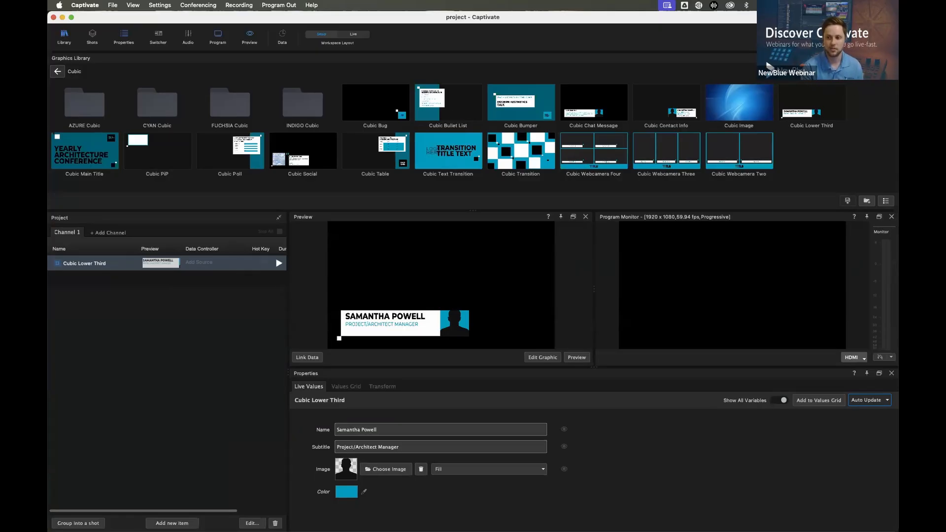
Make room for the project list by closing the graphics library, and play Cubic Lower Third out to program and stop it
click(891, 58)
drag(291, 167, 377, 158)
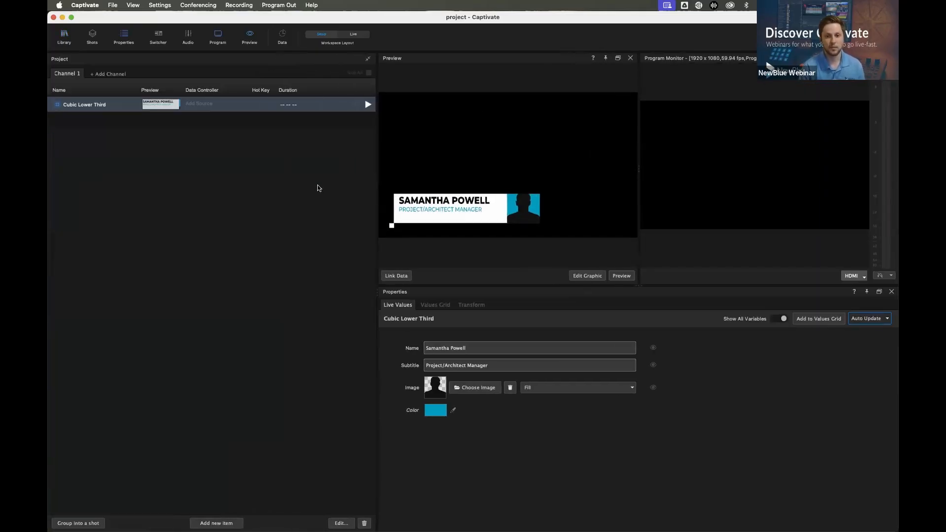
click(368, 105)
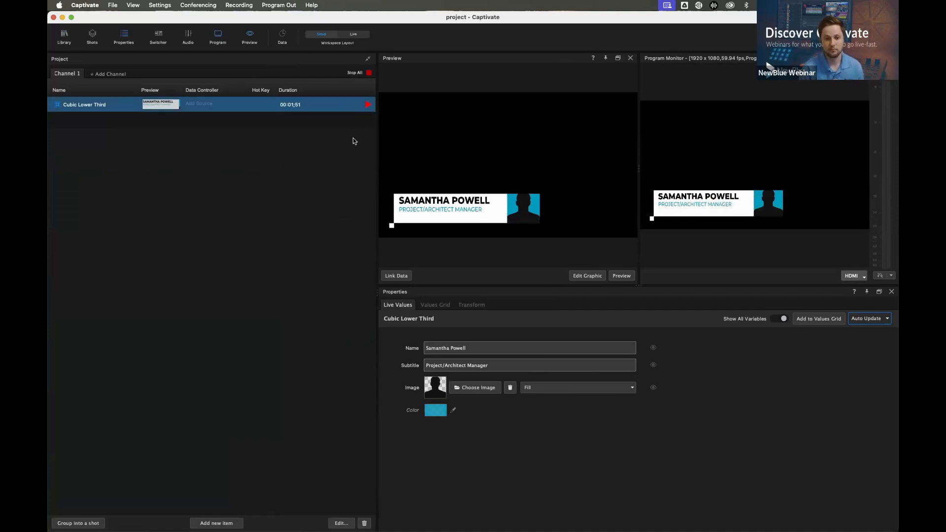
click(368, 106)
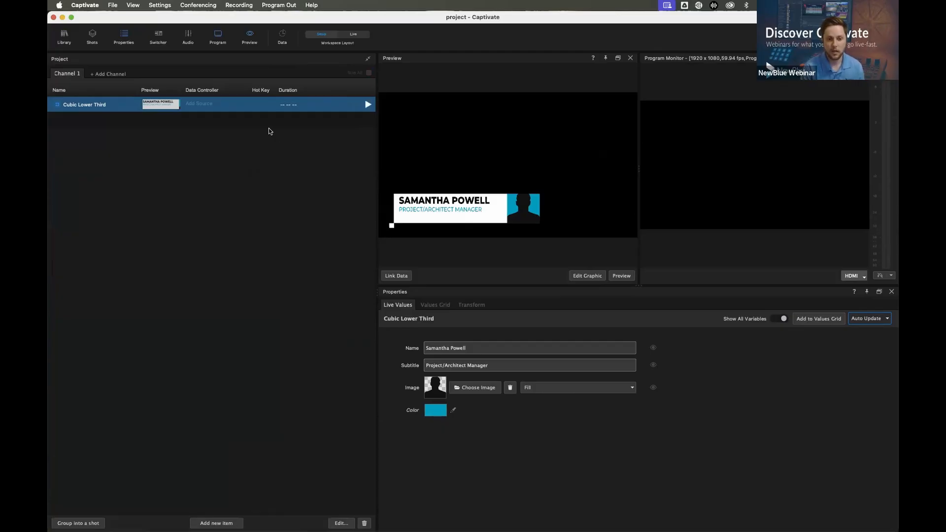
Assign hot key 1 to Cubic Lower Third and set its duration to 5 seconds
click(260, 107)
key(1)
key(1)
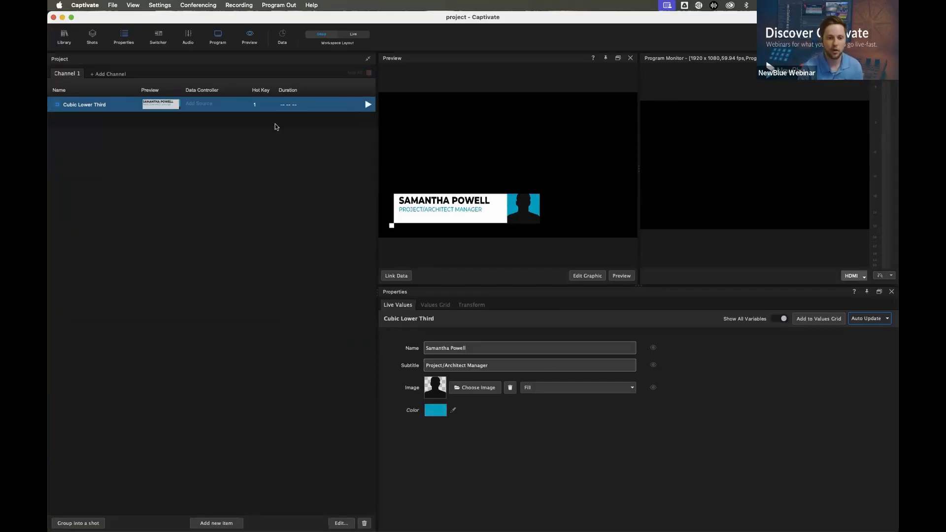
double_click(288, 107)
text(500)
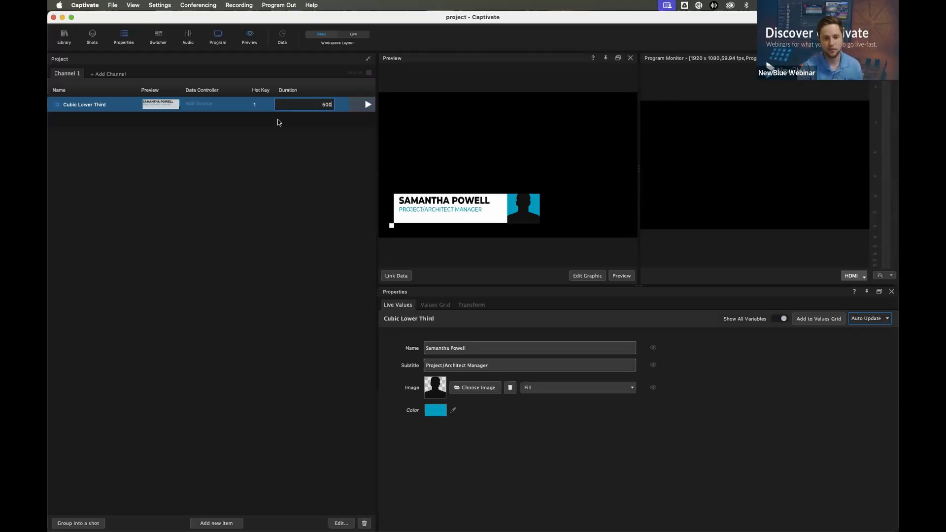
key(Return)
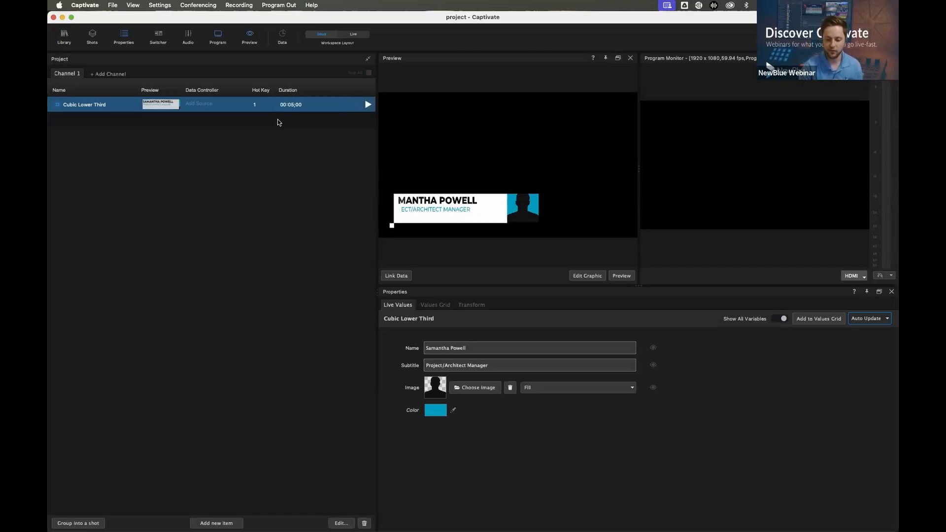
Test Cubic Lower Third's assigned hot key 1, and remove that hot key and the timed duration by entering 0
key(1)
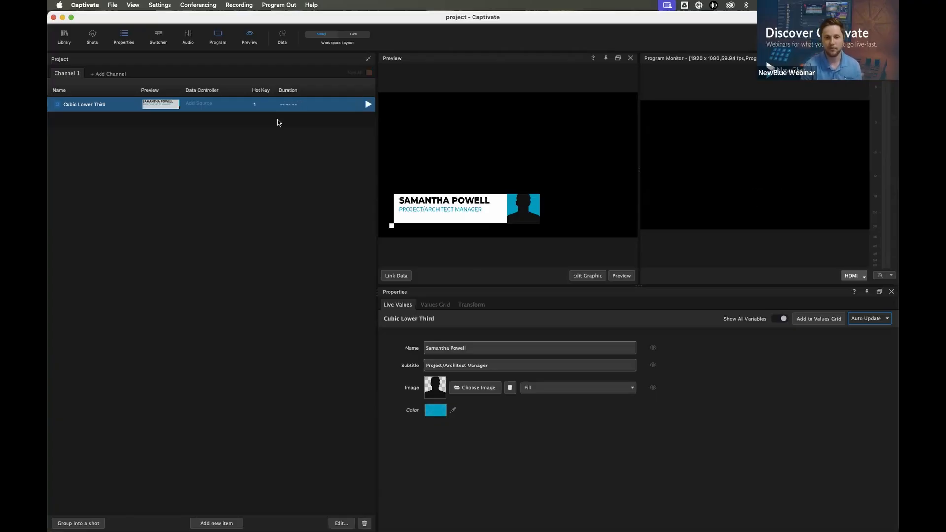
double_click(256, 105)
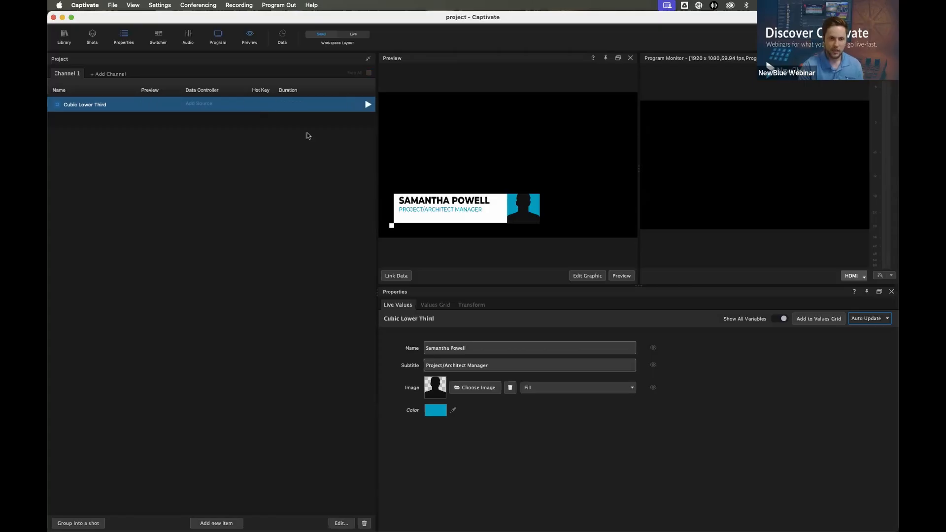
click(310, 175)
double_click(288, 104)
text(0)
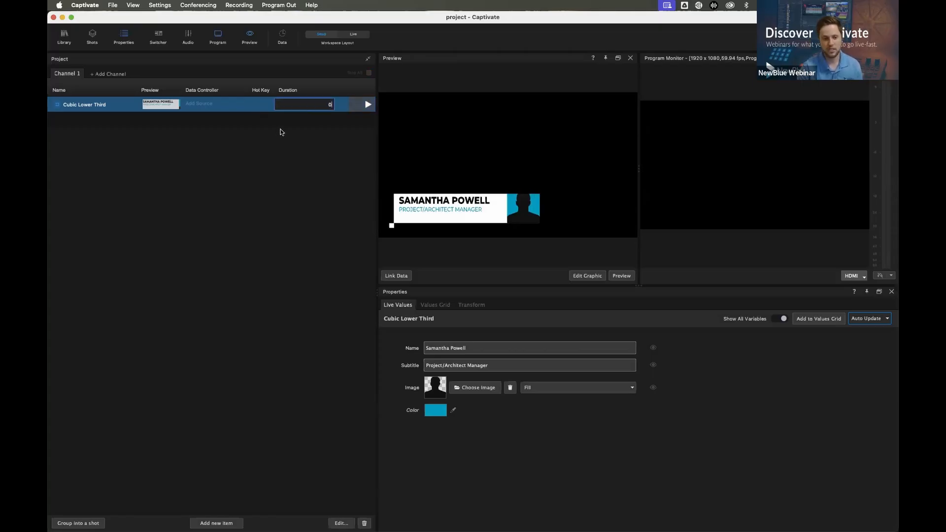
key(Return)
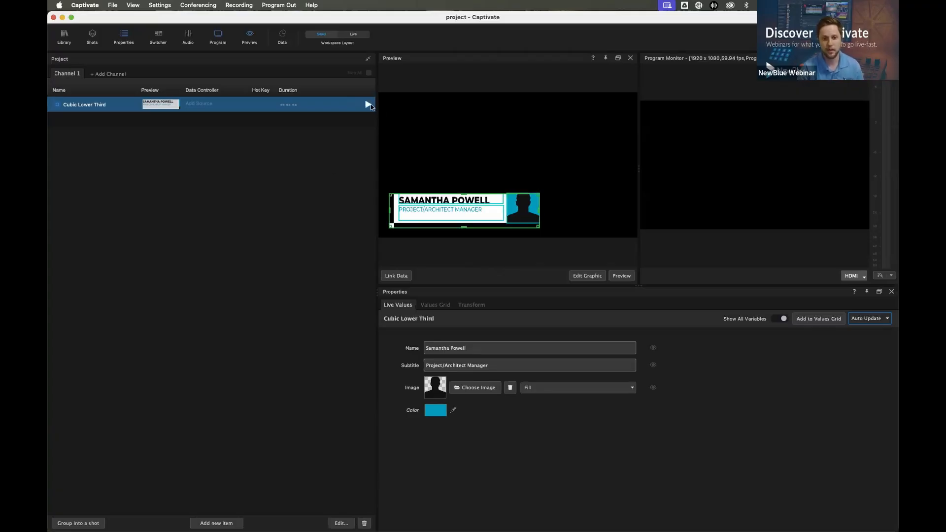
Play Cubic Lower Third out to program and change its live name to the presenter's full name and its subtitle to Sales Engineer
click(368, 104)
drag(479, 352, 400, 346)
text(Jacob Verni)
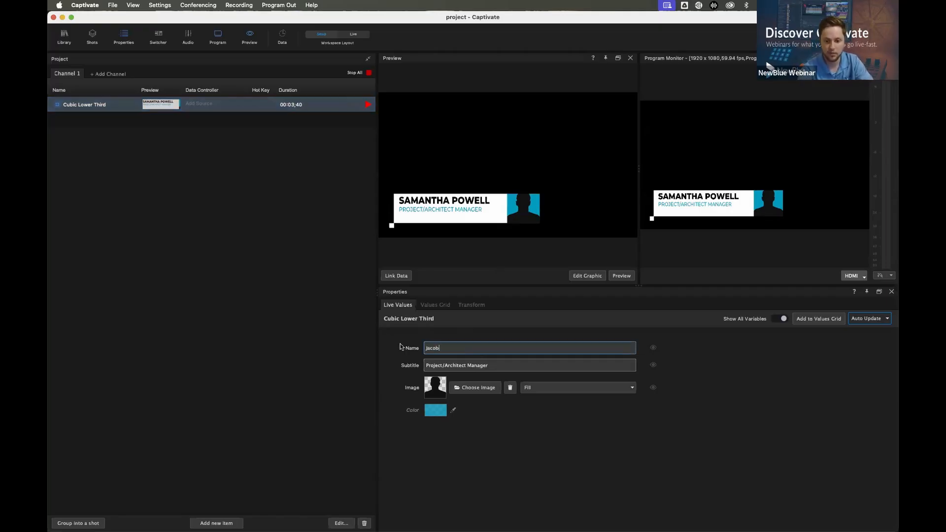
key(Return)
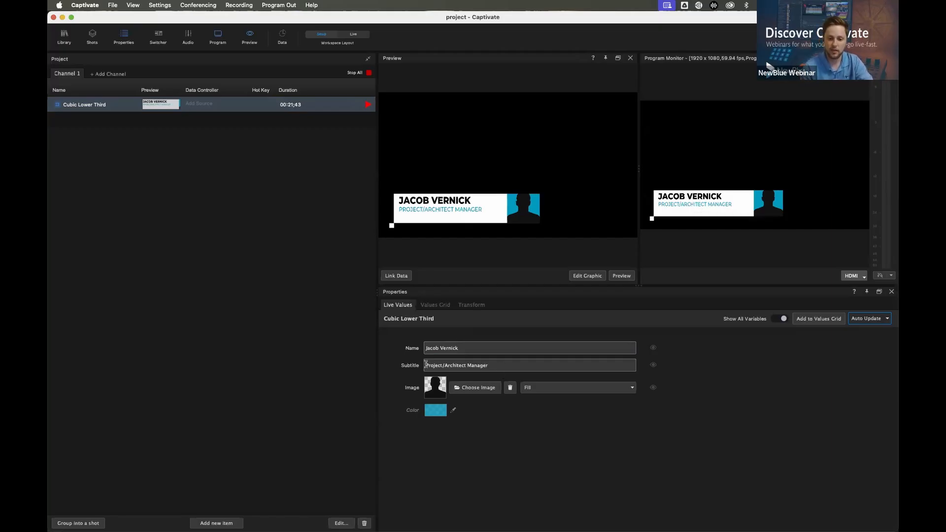
drag(488, 366, 387, 363)
key(BackSpace)
text(Sales Engineer)
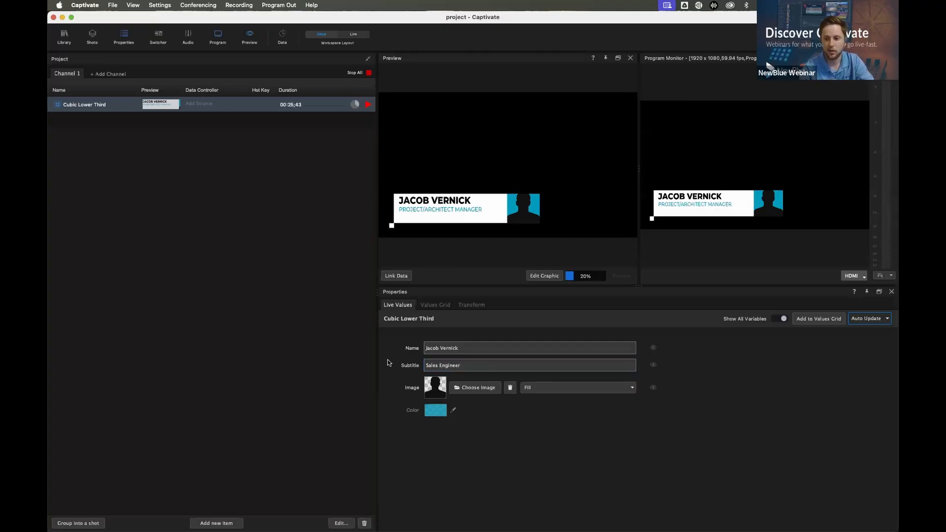
key(Return)
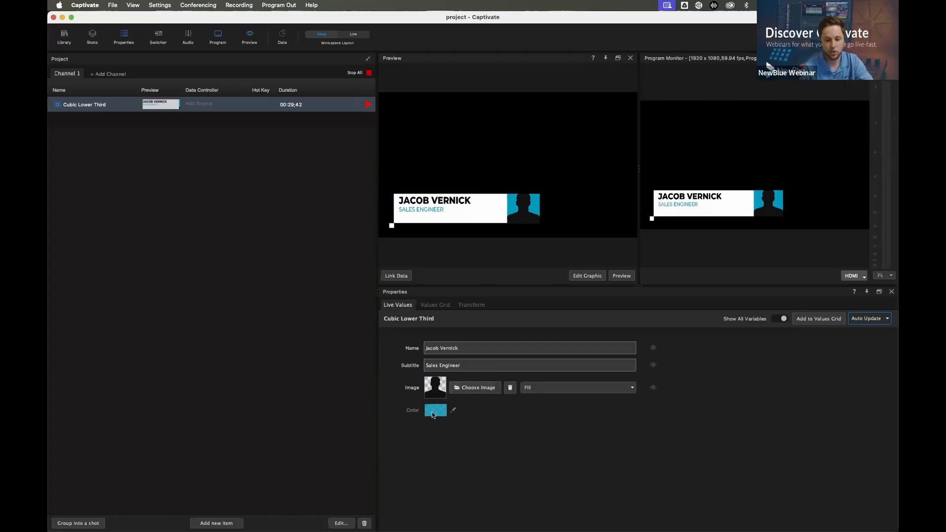
Replace the lower third's placeholder image with the presenter's headshot PNG from the textures folder, and stop the playout
click(468, 392)
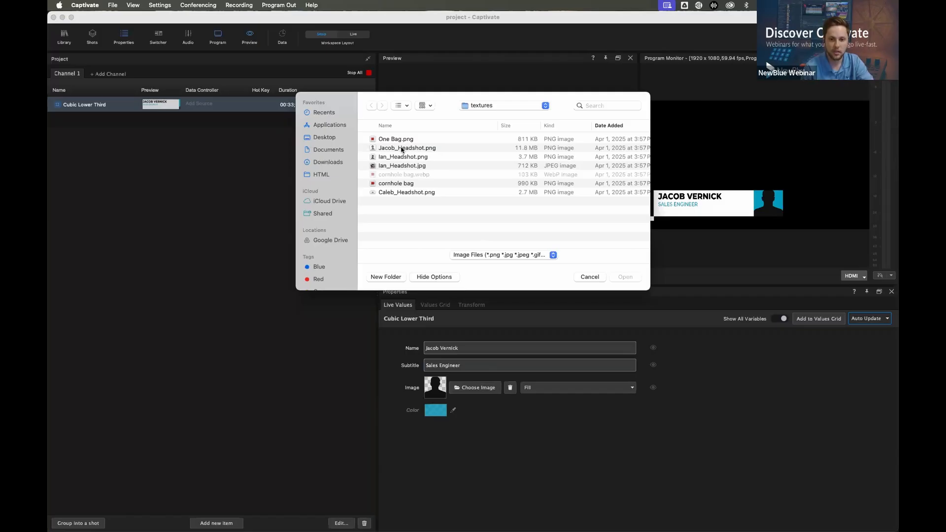
double_click(404, 148)
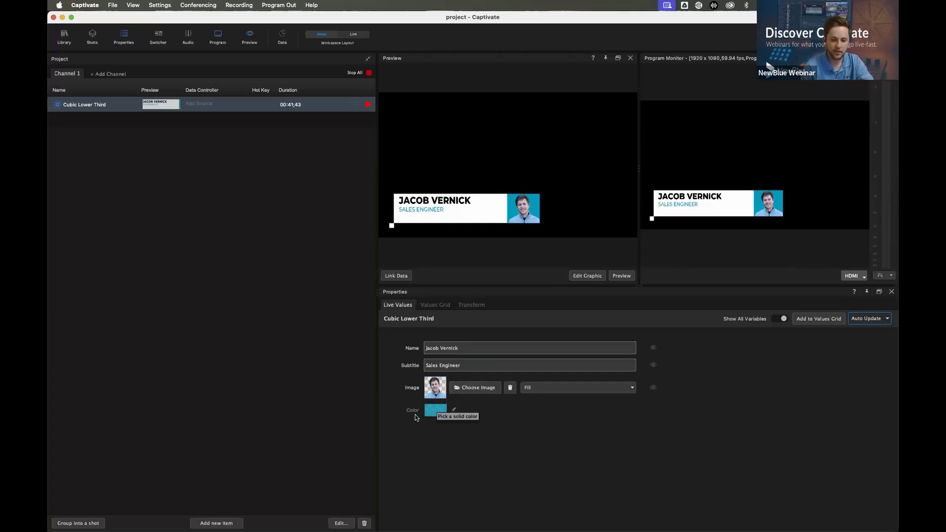
click(368, 104)
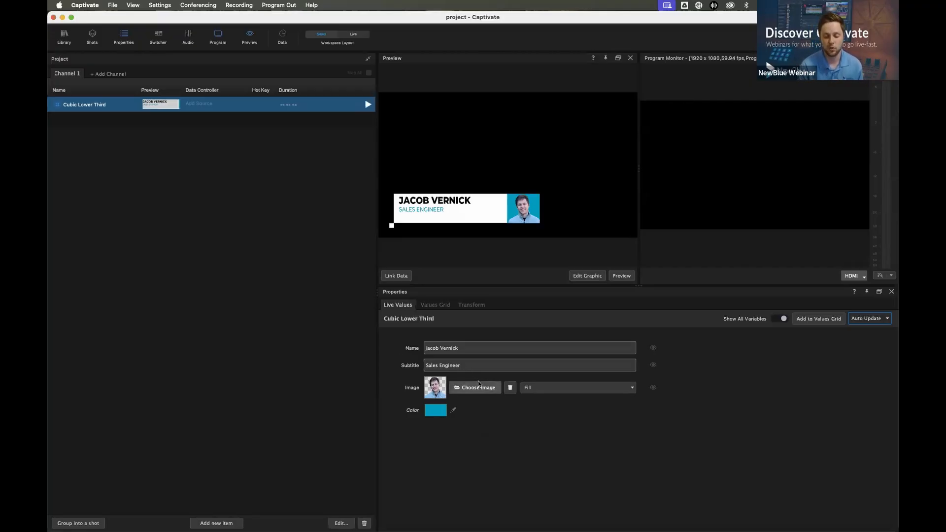
Add a second entry to the lower third's values grid with the colleague's full name, subtitle Head of Sales and matching headshot PNG
click(436, 306)
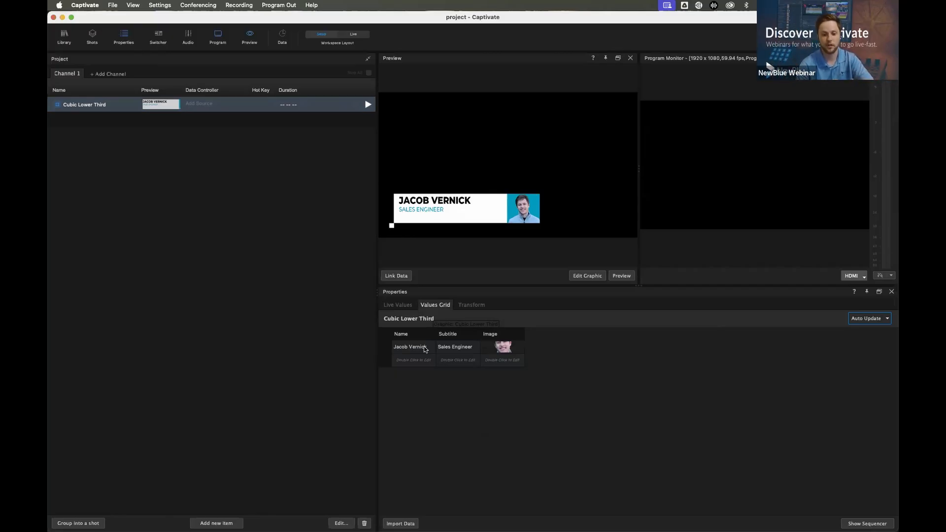
double_click(404, 360)
key(Tab)
text(Head of Sales)
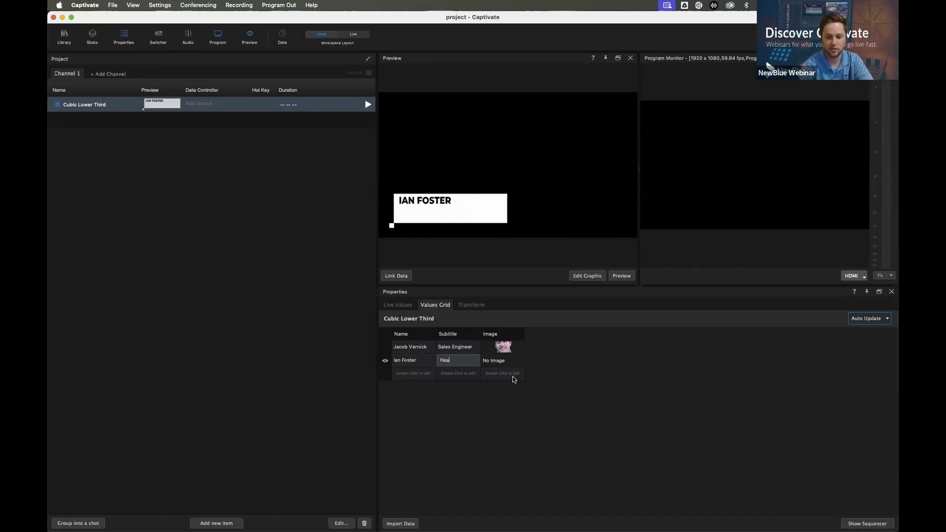
double_click(501, 362)
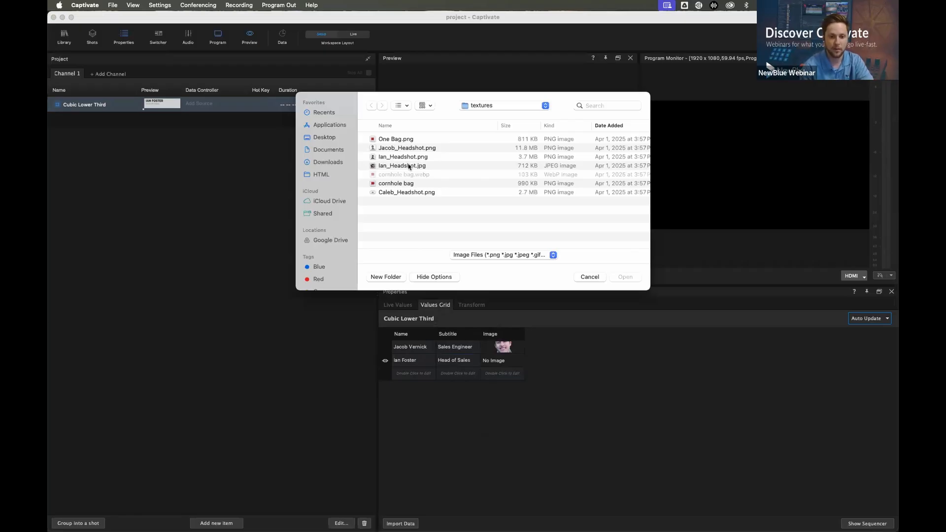
double_click(399, 157)
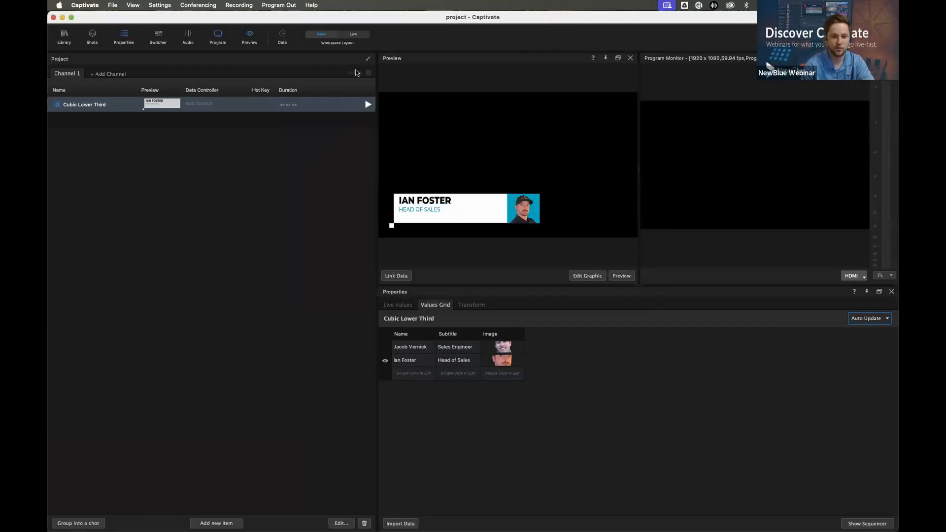
Play Cubic Lower Third out to program, switch it live between the two values grid rows, and stop all playback
click(367, 104)
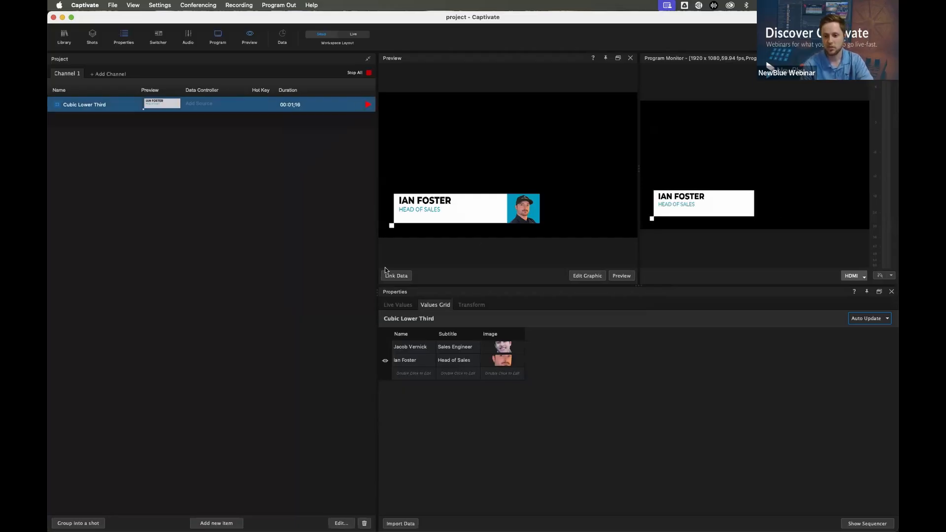
click(378, 344)
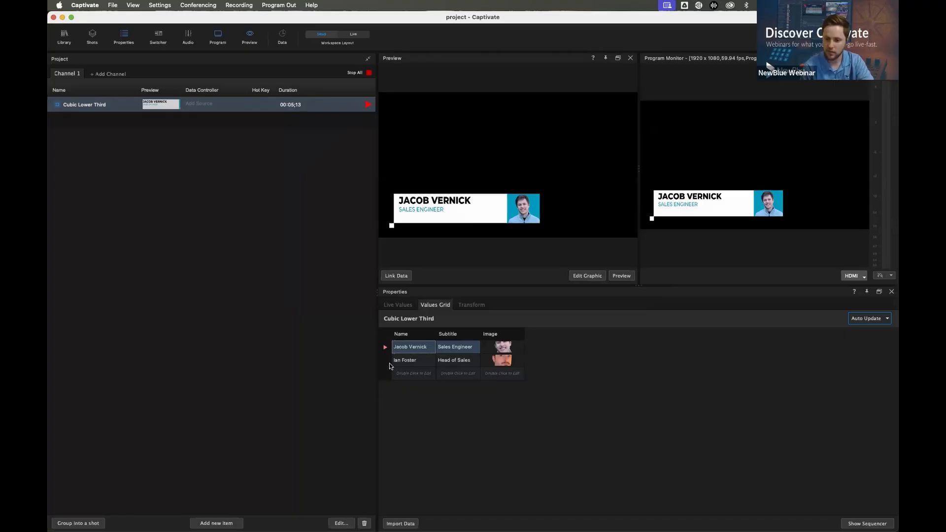
click(389, 363)
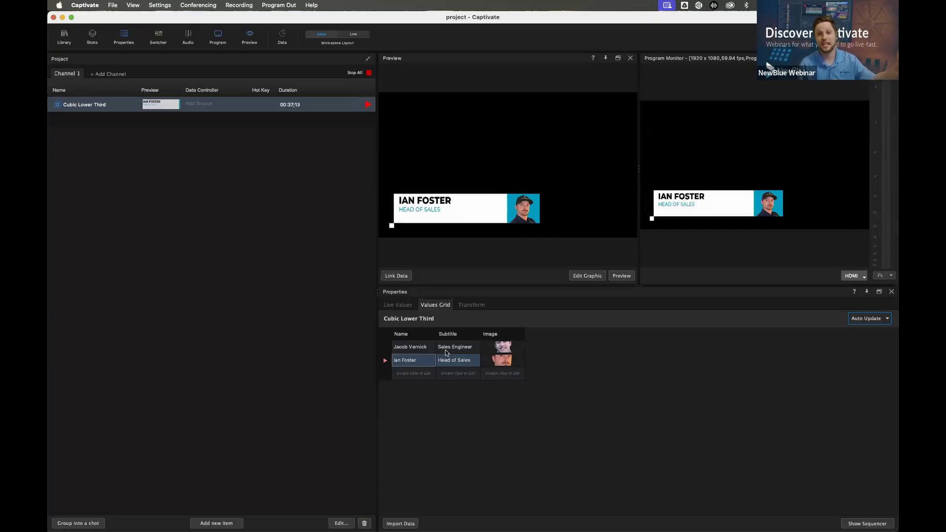
click(354, 73)
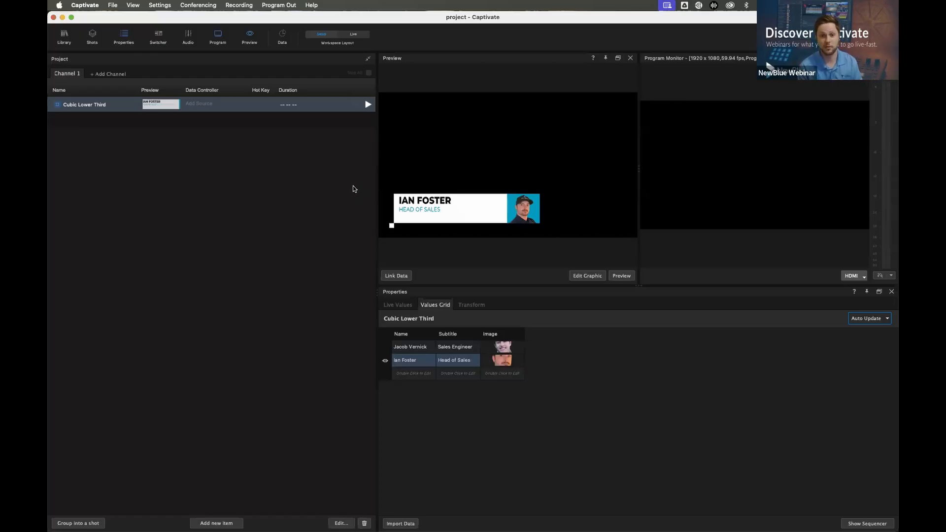
Link Cubic Lower Third to a new Spreadsheet data controller input that reads L3_Webinar.csv
click(202, 105)
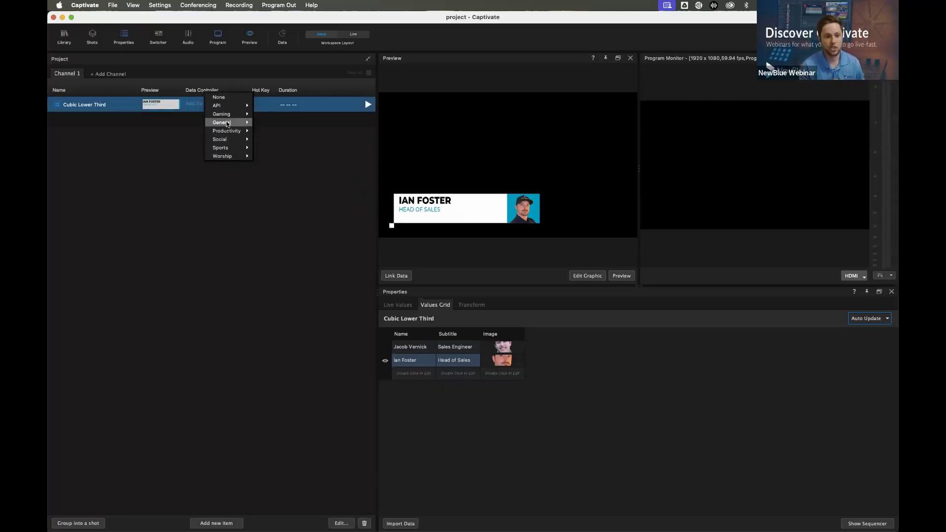
mouse_move(226, 121)
mouse_move(286, 157)
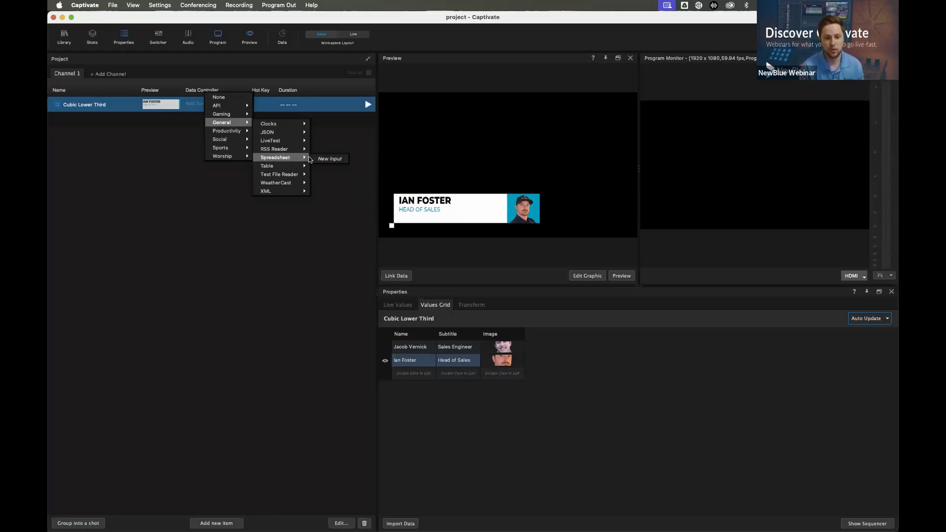
click(334, 159)
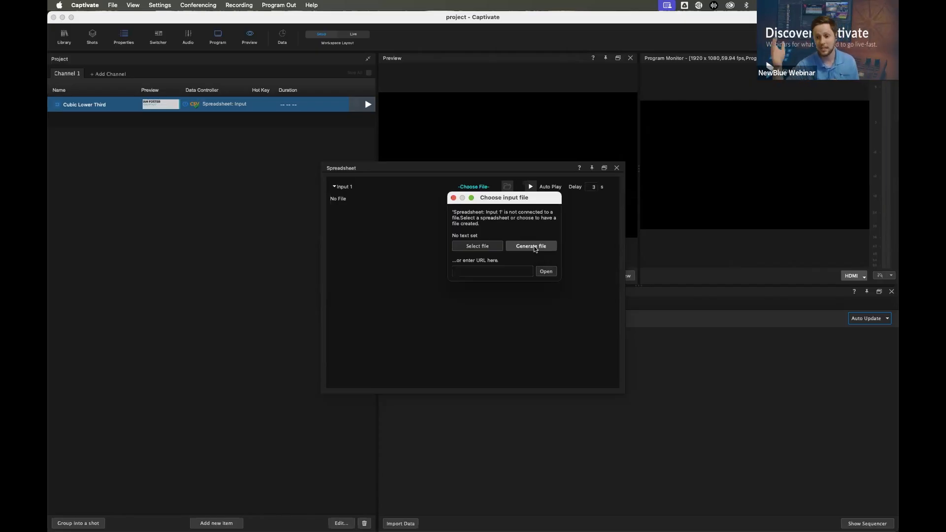
click(475, 246)
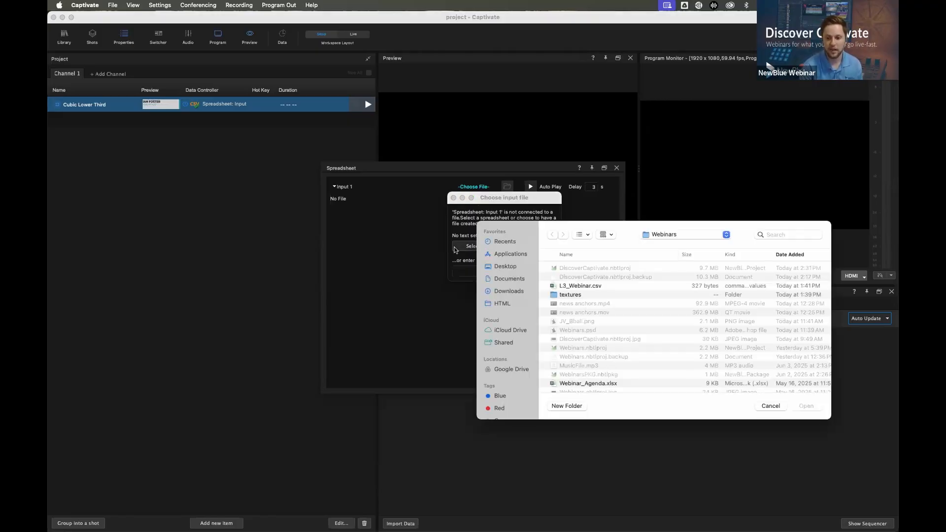
double_click(574, 287)
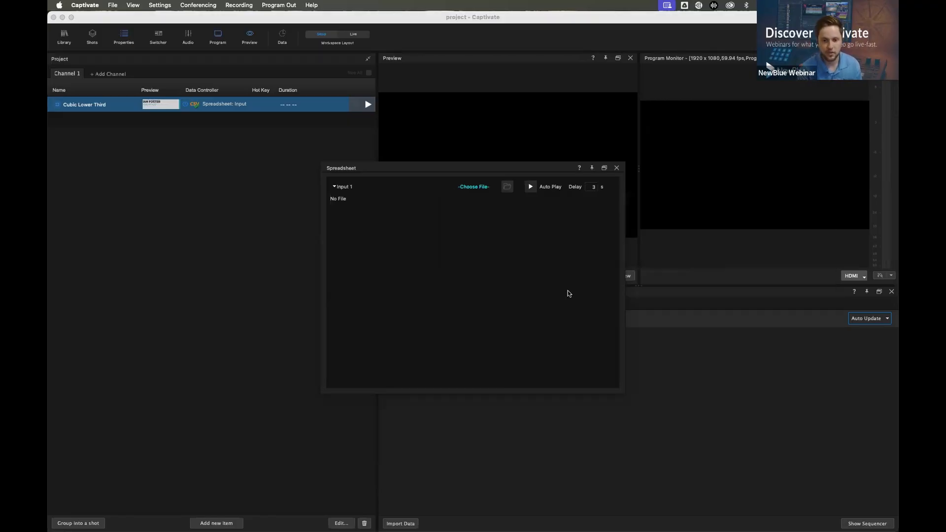
Dock the Spreadsheet controller together with Properties and widen its data columns, including Image, so the contents are readable
drag(399, 166, 483, 331)
drag(414, 338, 600, 339)
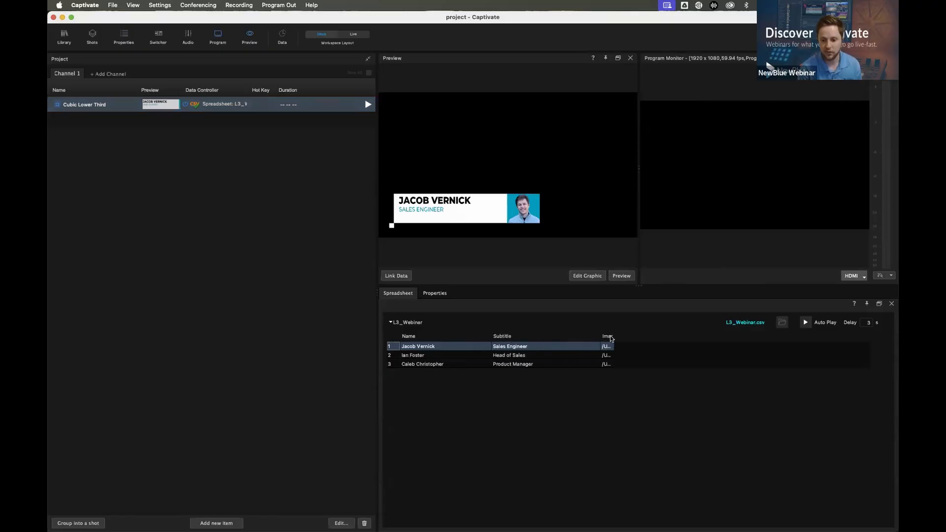
drag(611, 337, 779, 344)
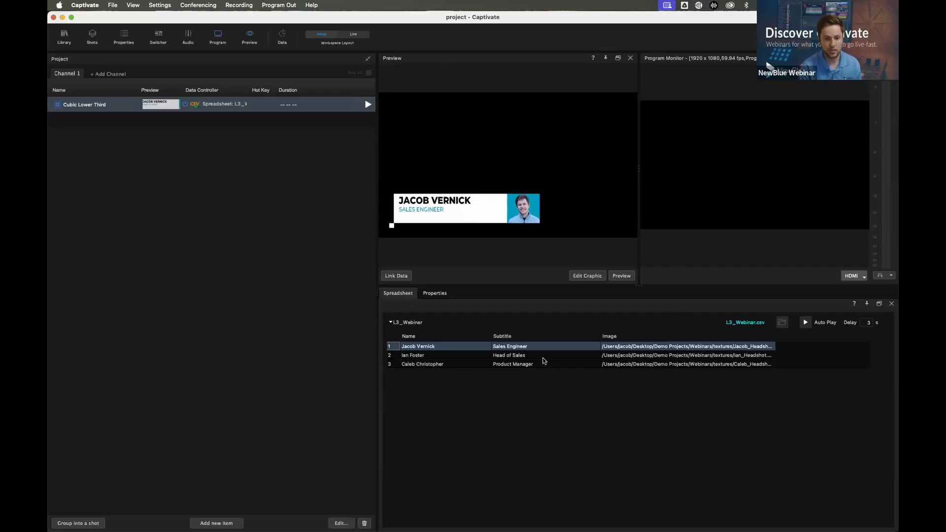
Preview spreadsheet rows 2 and 3, play the lower third out with row 3, switch it live to rows 2 and 1, and stop playback
click(423, 355)
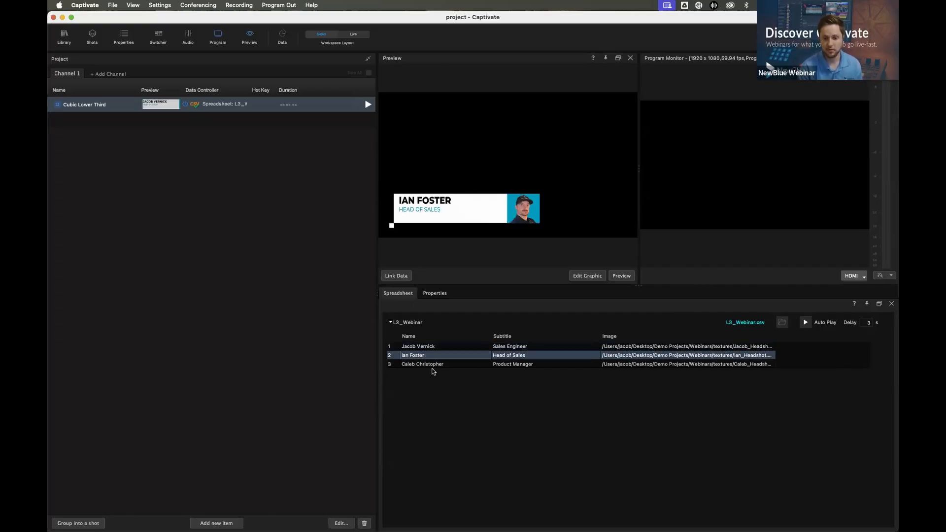
click(432, 365)
click(368, 104)
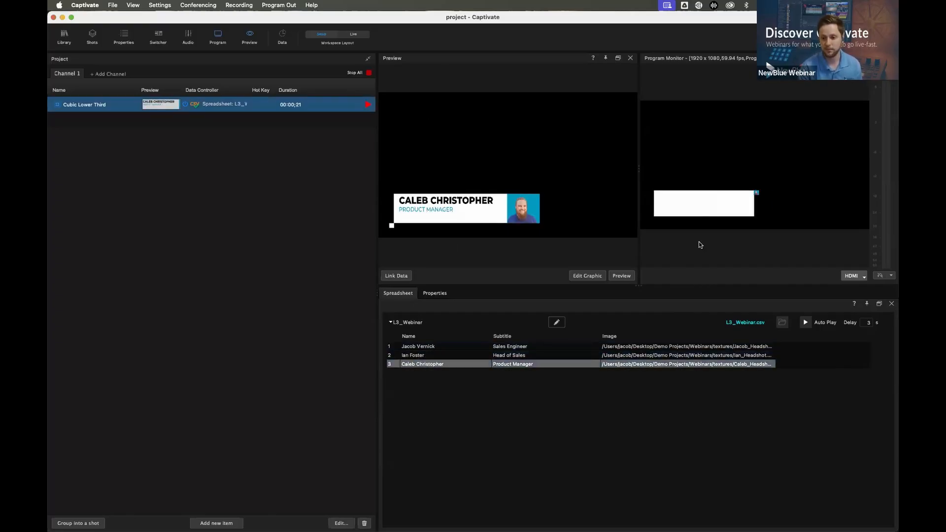
click(430, 355)
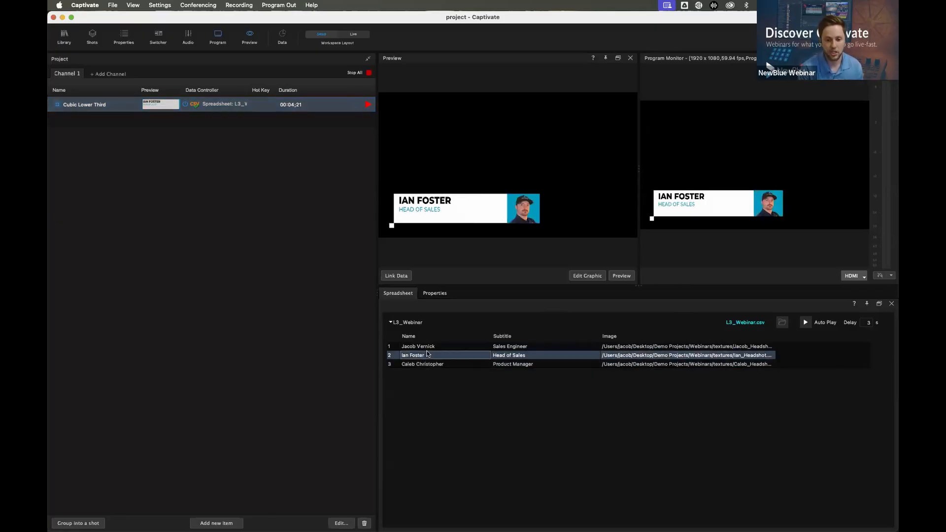
click(429, 348)
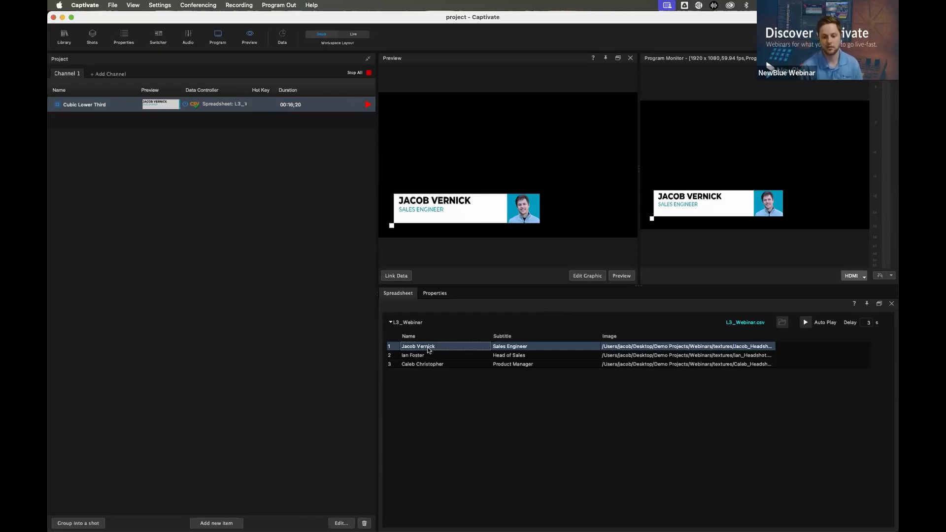
click(355, 73)
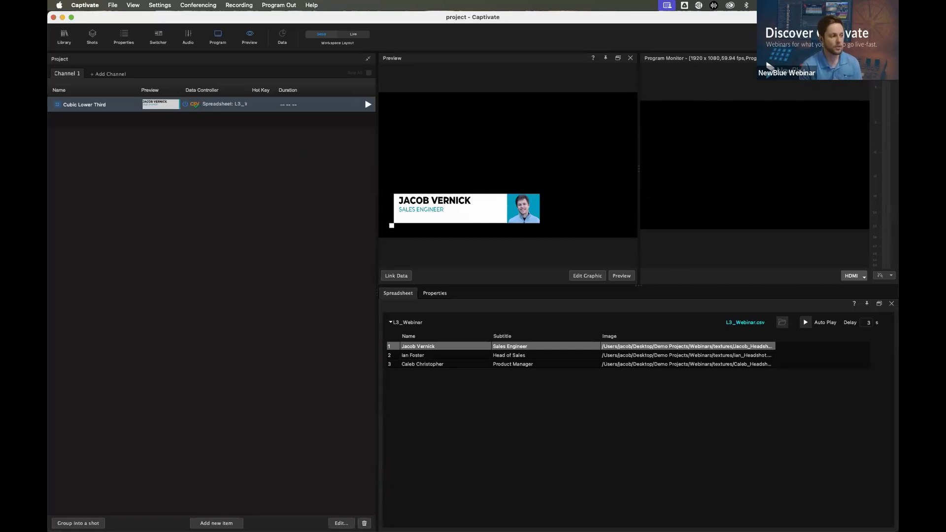
Open Cubic Lower Third in the graphic designer and examine the style settings of its Name and Image Box layers
click(191, 308)
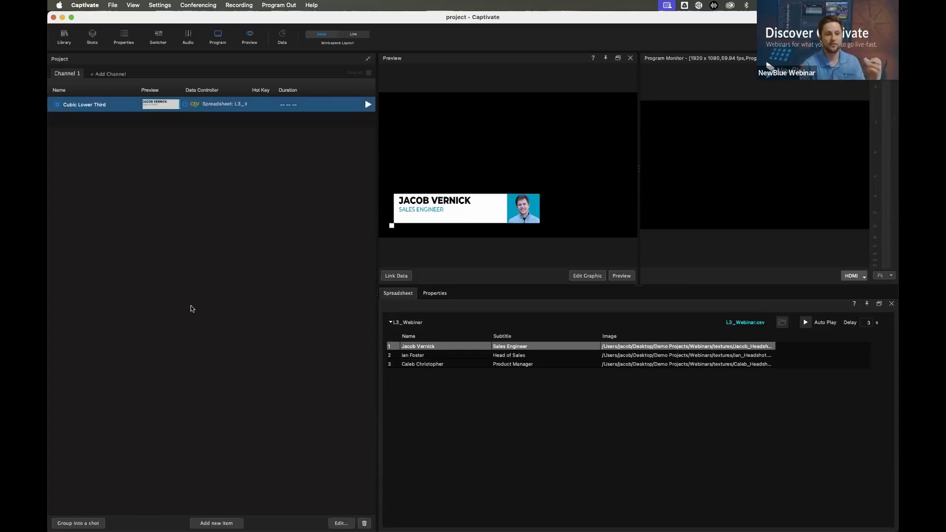
click(446, 213)
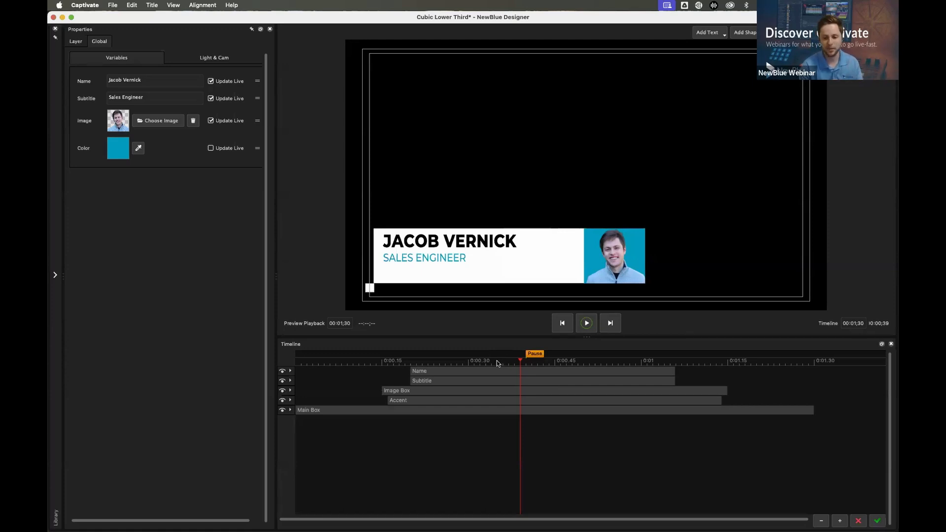
click(507, 373)
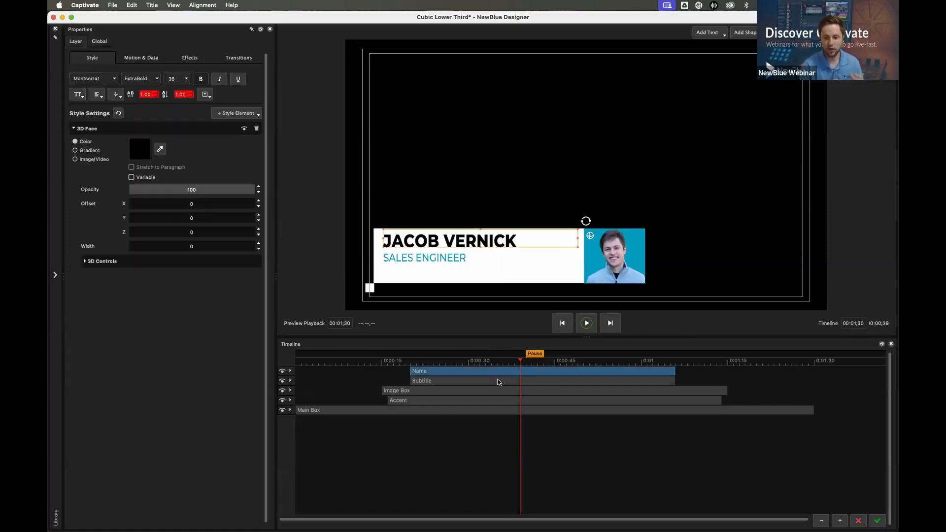
click(496, 389)
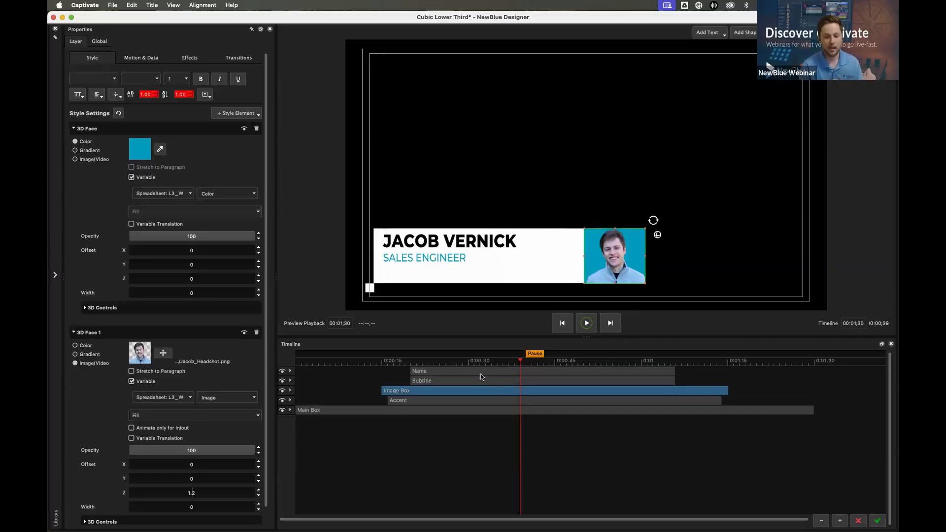
Select the Name layer and scrub the playhead to the Pause marker on the timeline
drag(334, 362, 527, 382)
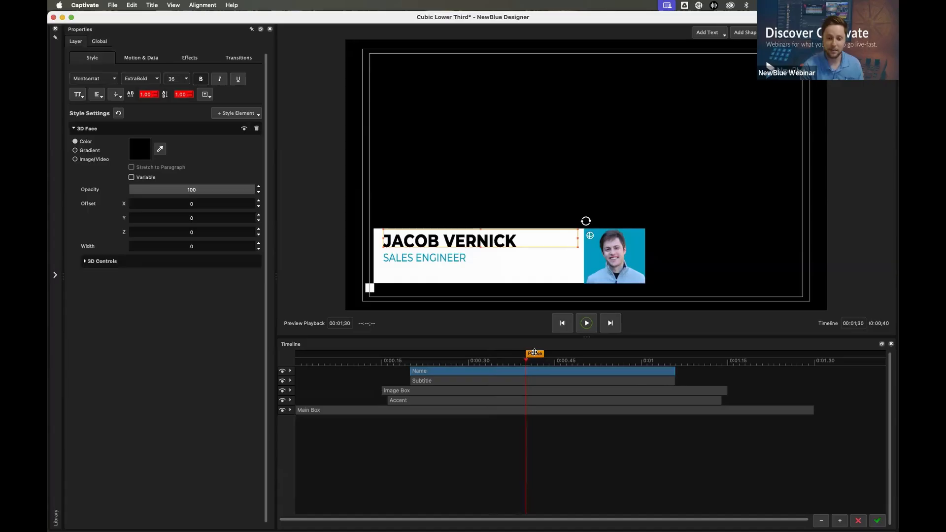
drag(352, 364, 525, 385)
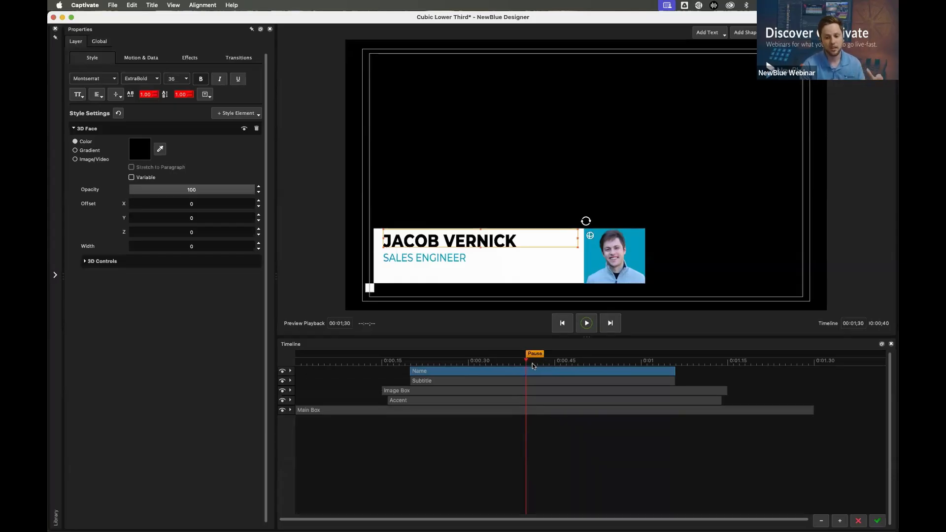
mouse_move(532, 362)
mouse_down()
mouse_move(792, 374)
mouse_move(506, 372)
mouse_move(528, 372)
mouse_move(518, 367)
mouse_up()
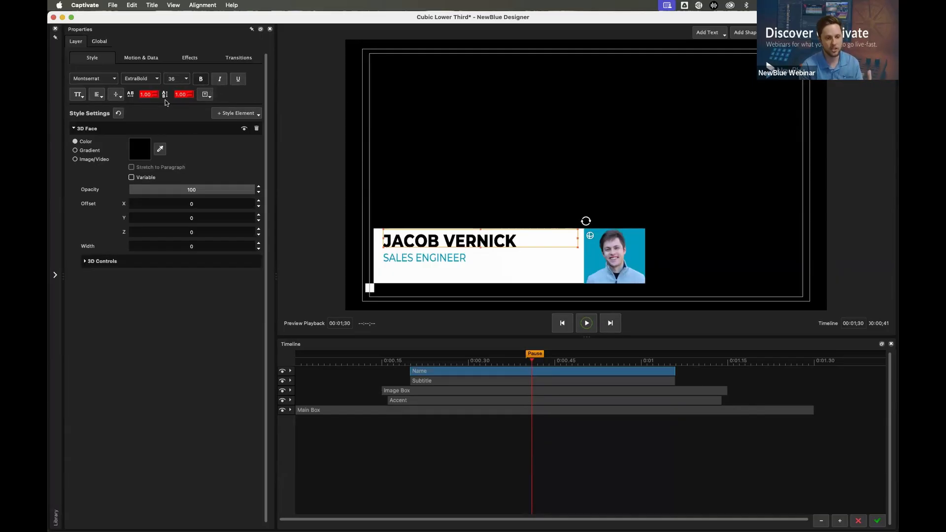
Set the Name layer's text fit mode to Fit Text to Box and replace its text with "AS I TYPE IN THIS BOX THE TEXT IS GOING TO SHRINK"
click(203, 95)
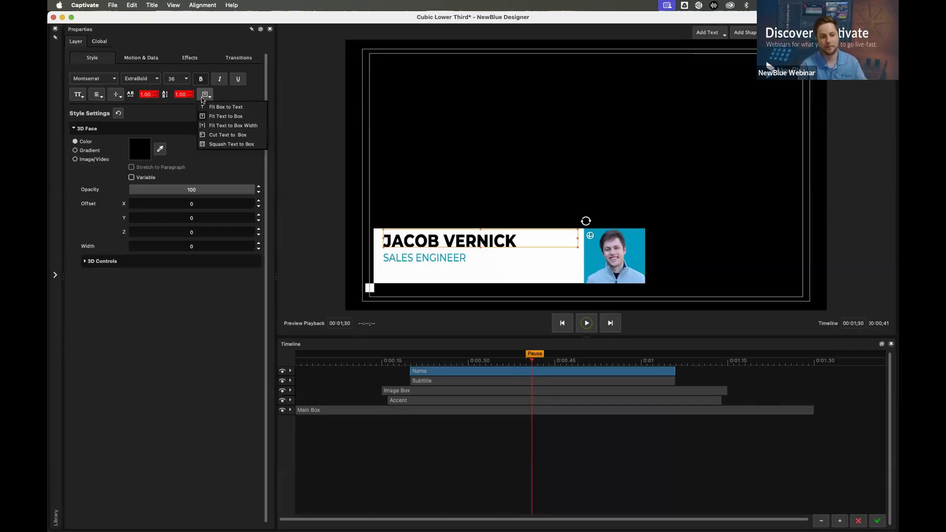
click(231, 118)
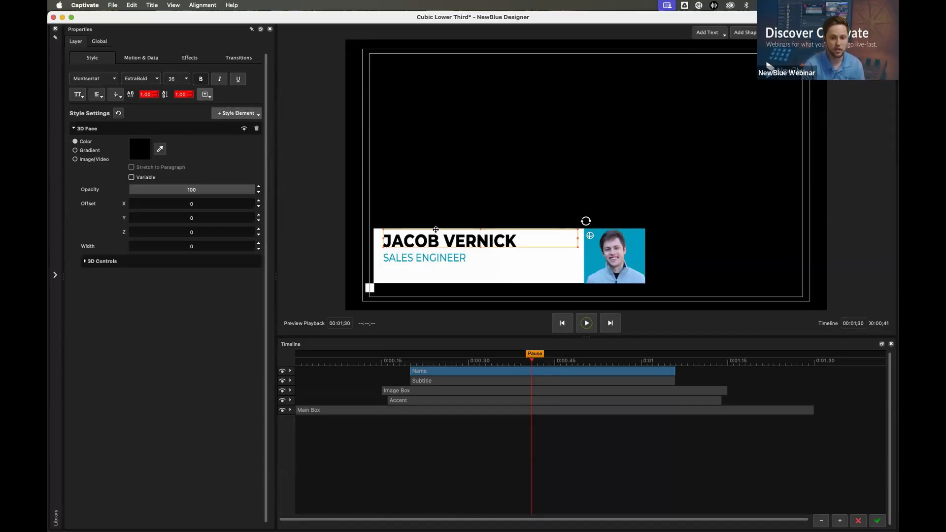
double_click(491, 242)
text(AS I)
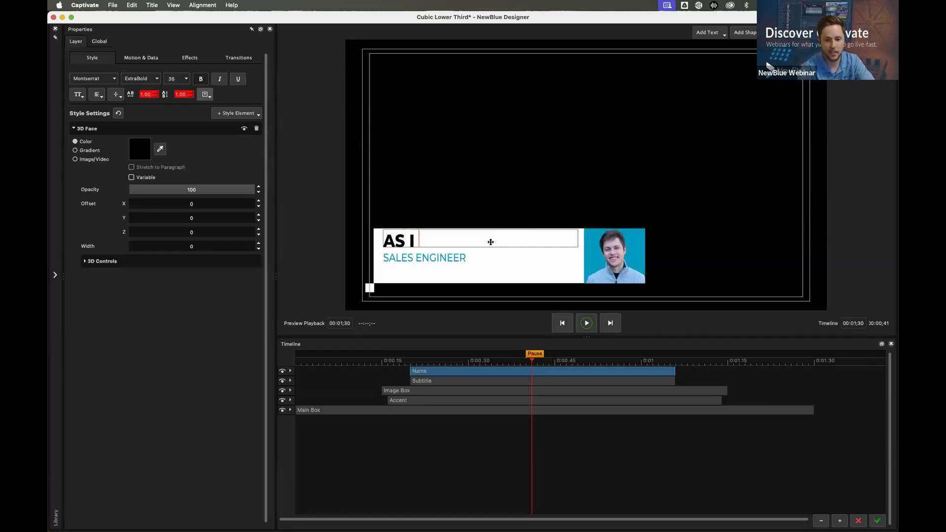
text( TYPE IN THIS BOX THE TEXT IS GOING TO)
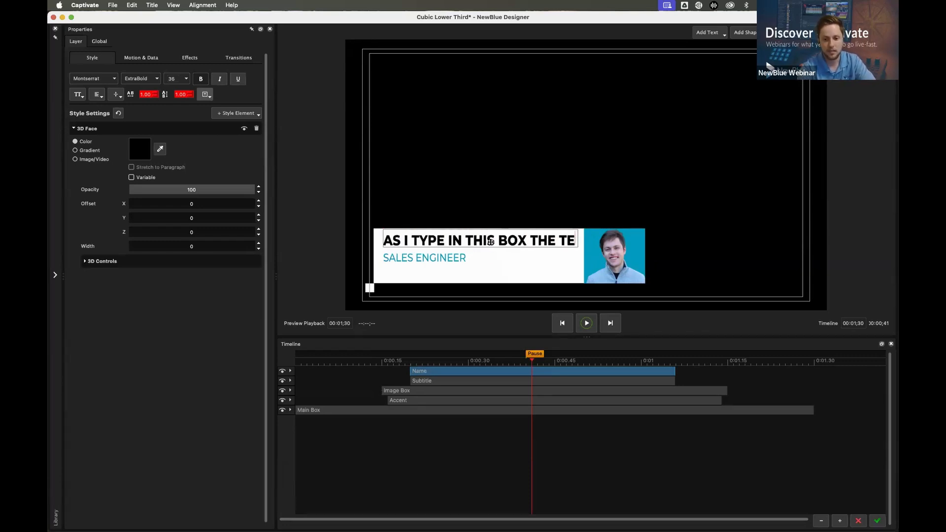
text( SHRINK)
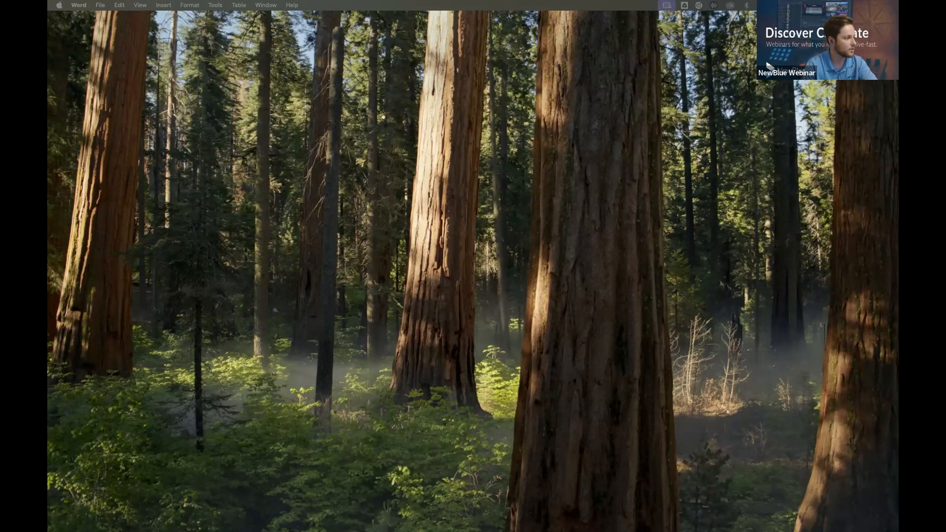
Enlarge the reopened DiscoverCaptivate window to fill the screen and start a new, empty project
drag(49, 39, 383, 131)
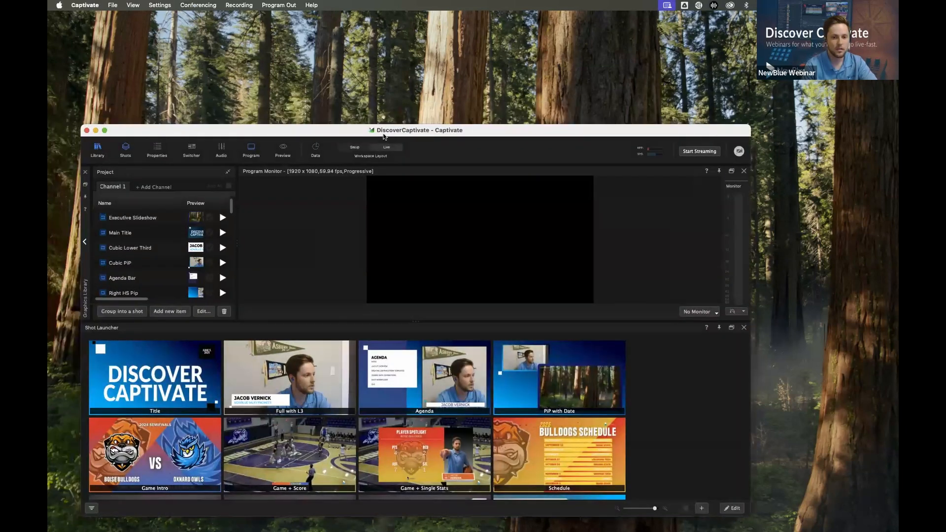
double_click(329, 129)
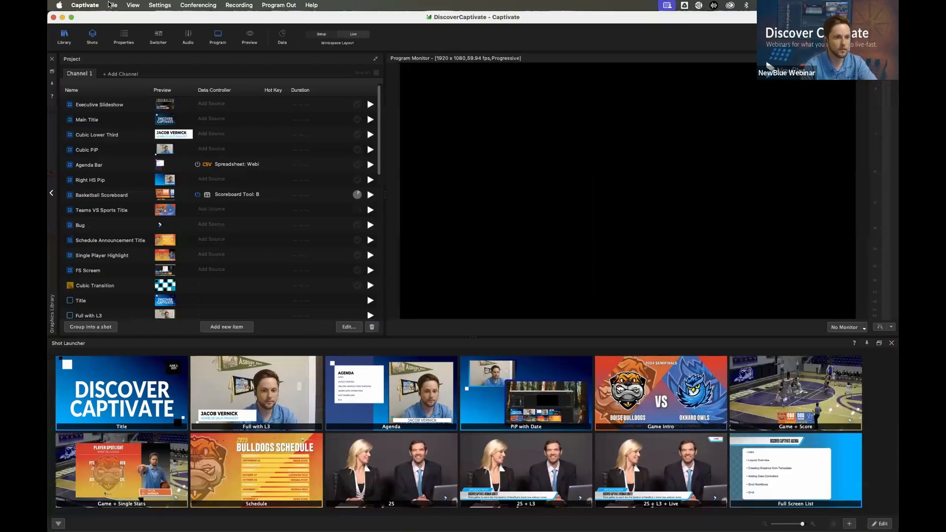
click(116, 6)
click(121, 18)
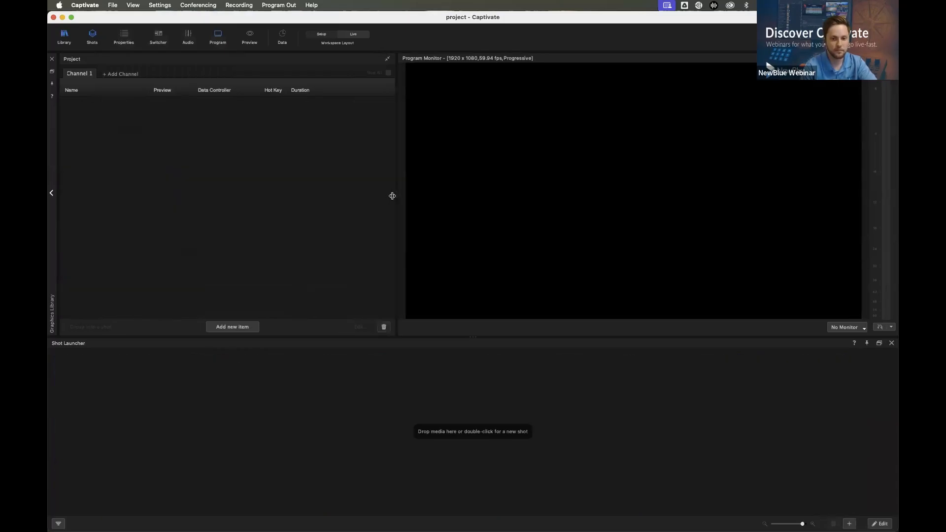
click(155, 5)
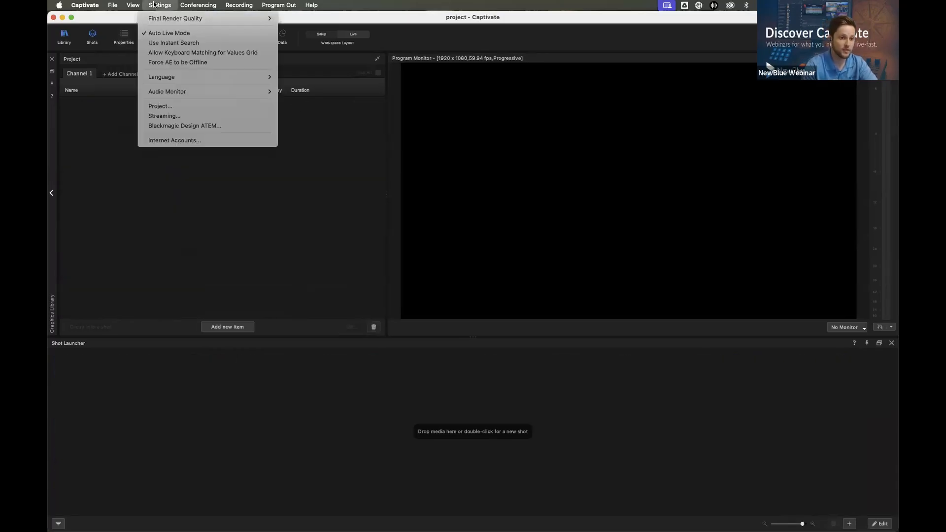
mouse_move(219, 78)
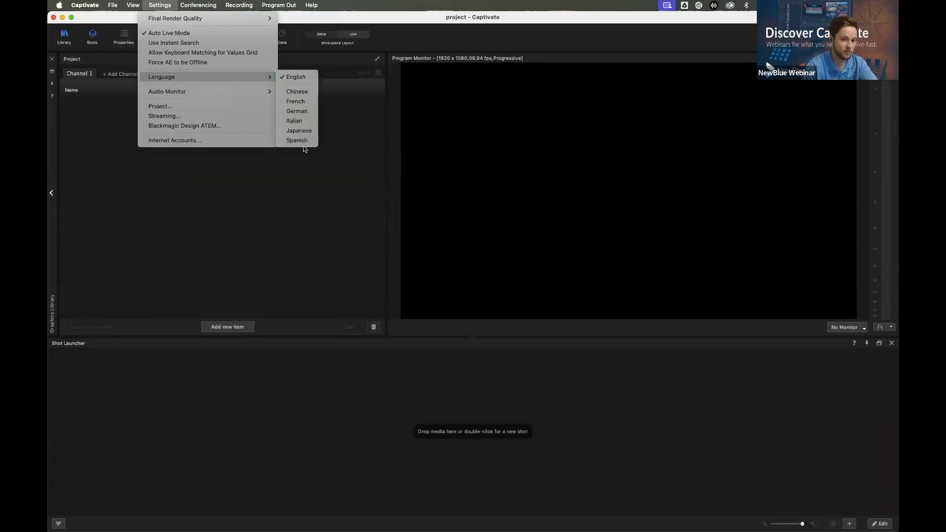
click(217, 199)
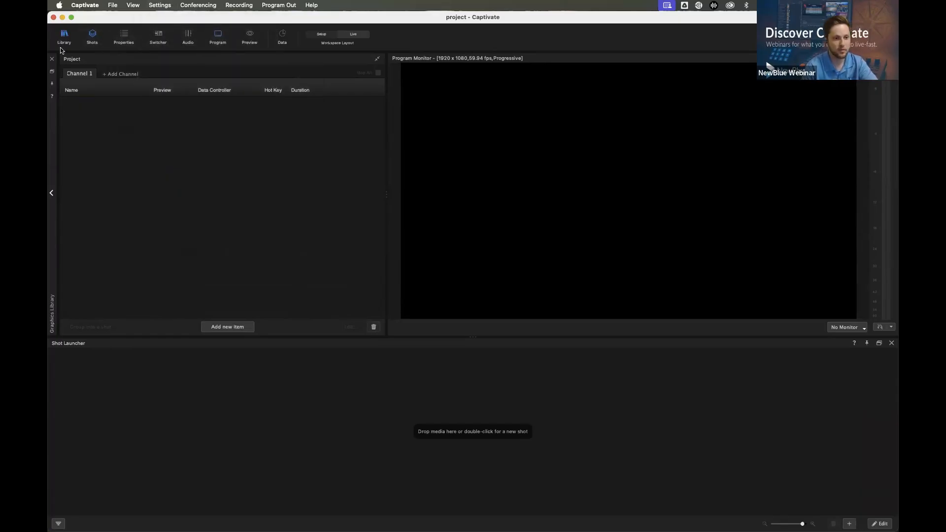
Add the Cubic Lower Third template from the graphics library's Cubic folder to the project
mouse_move(50, 154)
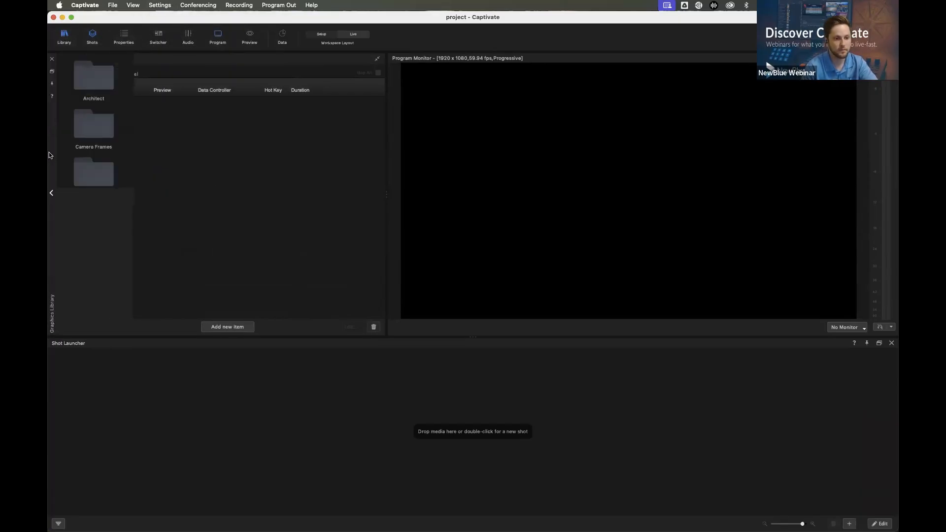
scroll(99, 155, down, 6)
click(99, 171)
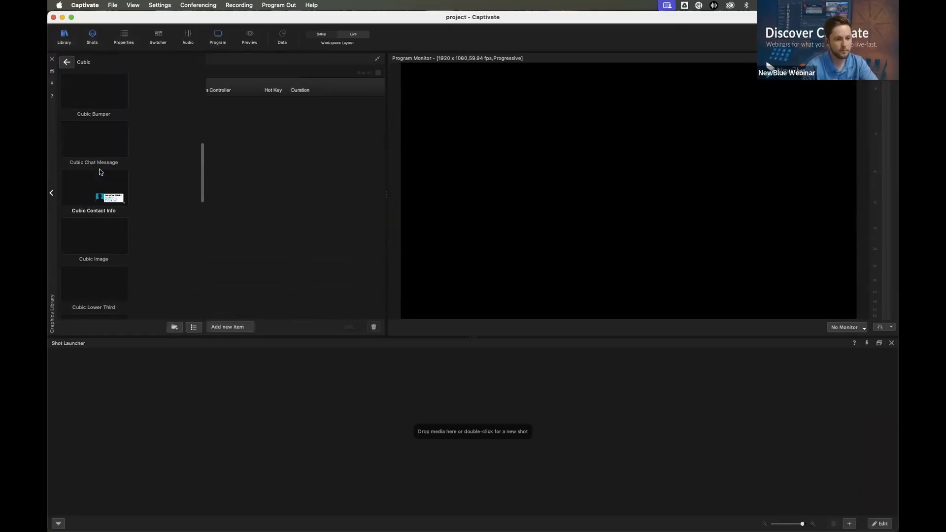
scroll(99, 172, down, 3)
scroll(99, 172, down, 5)
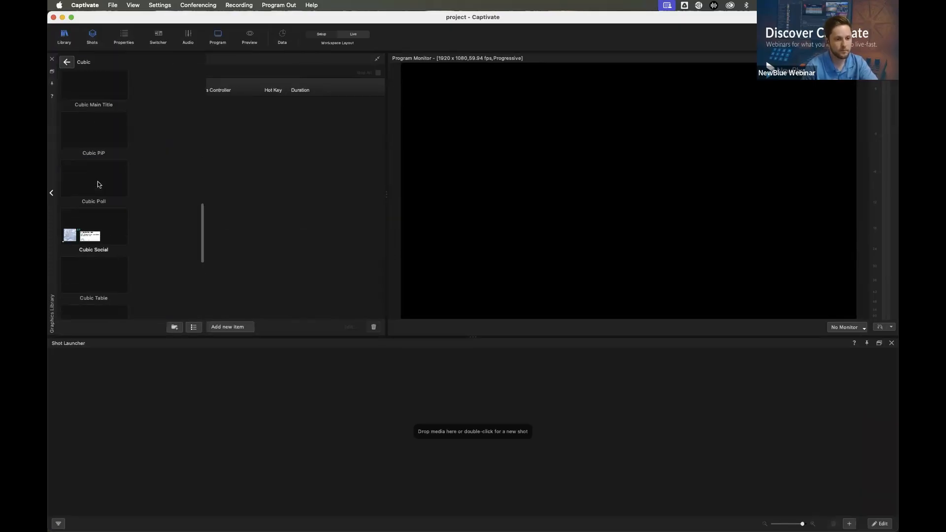
scroll(98, 119, up, 3)
drag(91, 178, 216, 177)
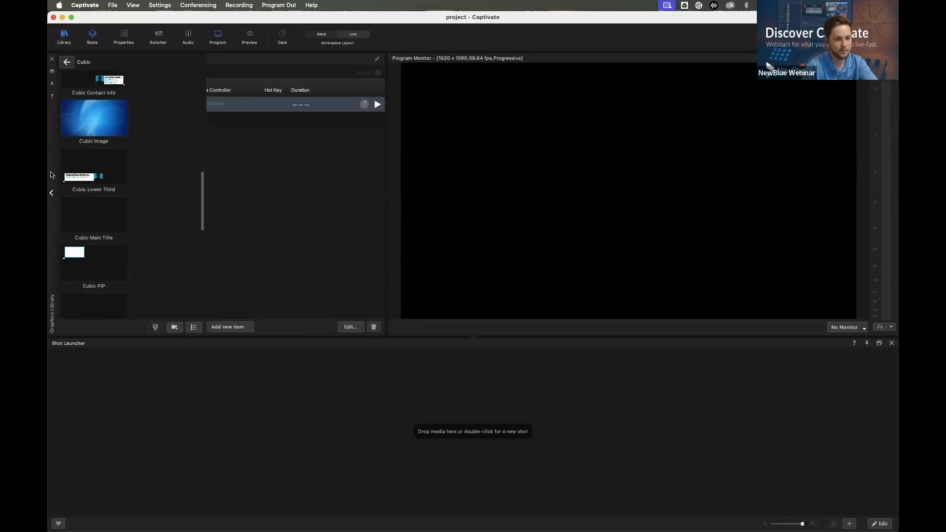
click(51, 194)
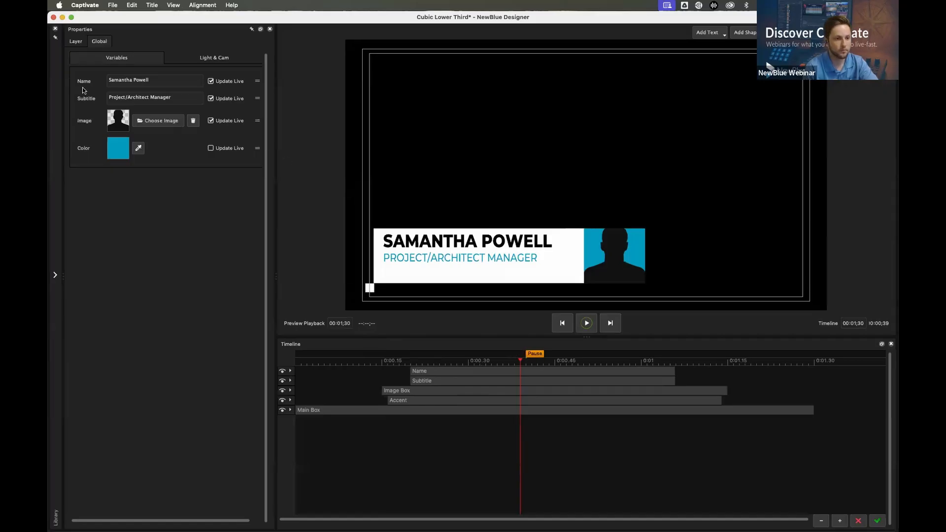
In Cubic Lower Third's design, send the Name layer down the stack behind Main Box and bring it back to the front
click(502, 372)
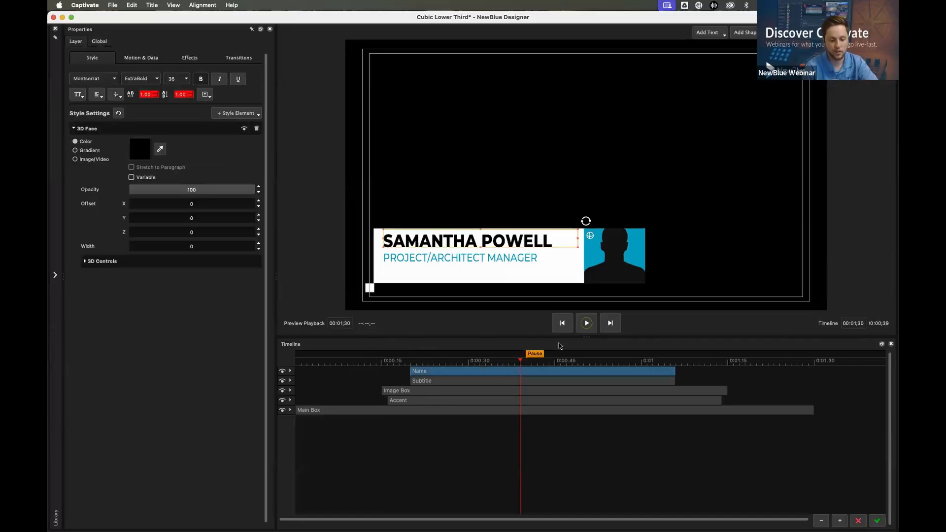
key(super+[)
key(super+])
key(super+[)
key(super+[)
key(super+[)
key(super+[)
key(super+])
key(super+])
key(super+])
key(super+])
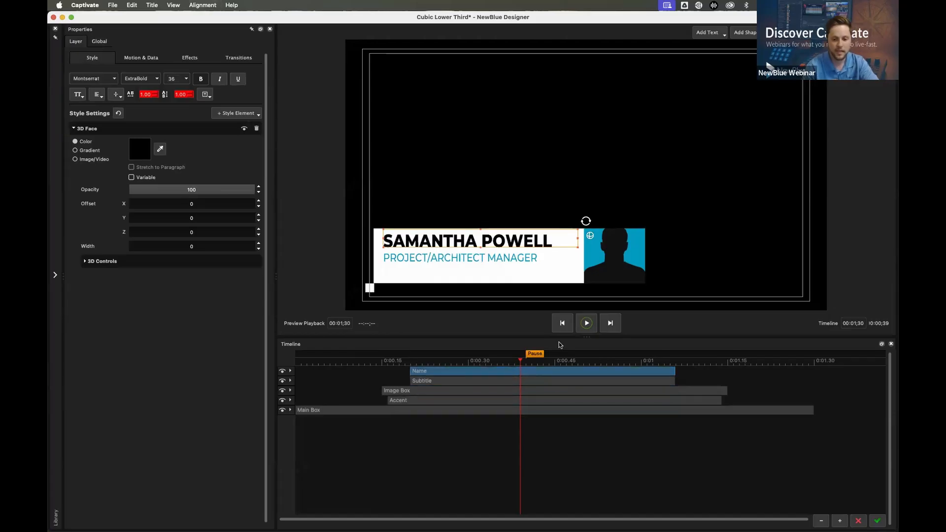
key(super+[)
key(super+[)
key(super+[)
key(super+[)
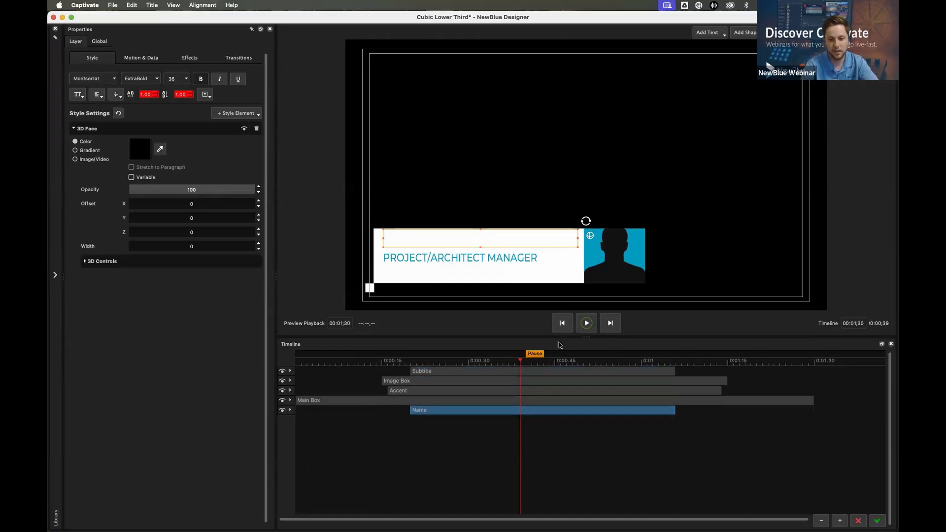
key(super+])
key(super+])
key(super+])
key(super+])
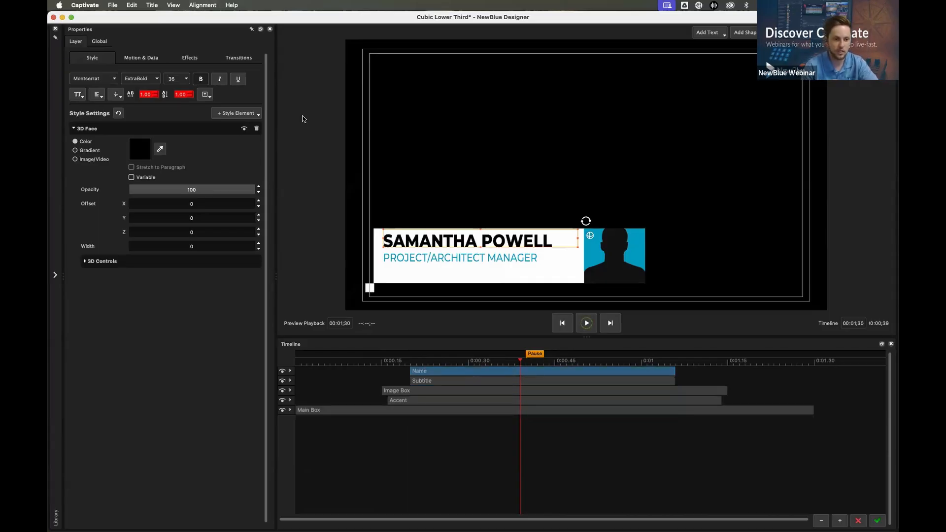
Apply the Pop Flashes transition from the City Lights animations to the Name layer
click(55, 277)
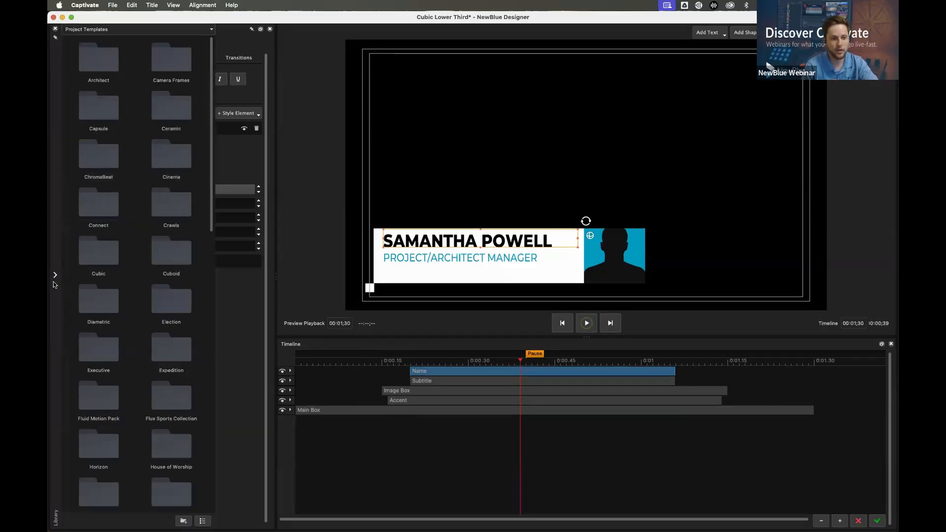
click(183, 32)
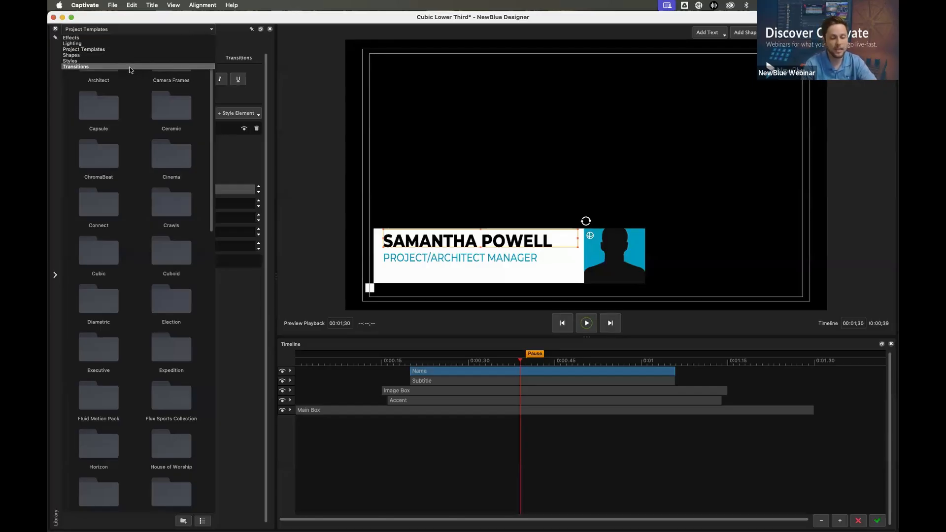
click(126, 66)
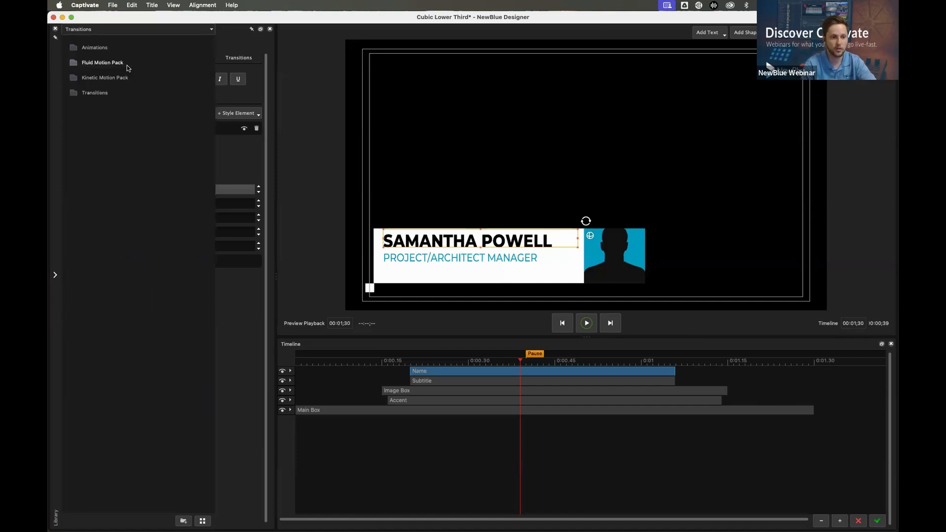
double_click(100, 48)
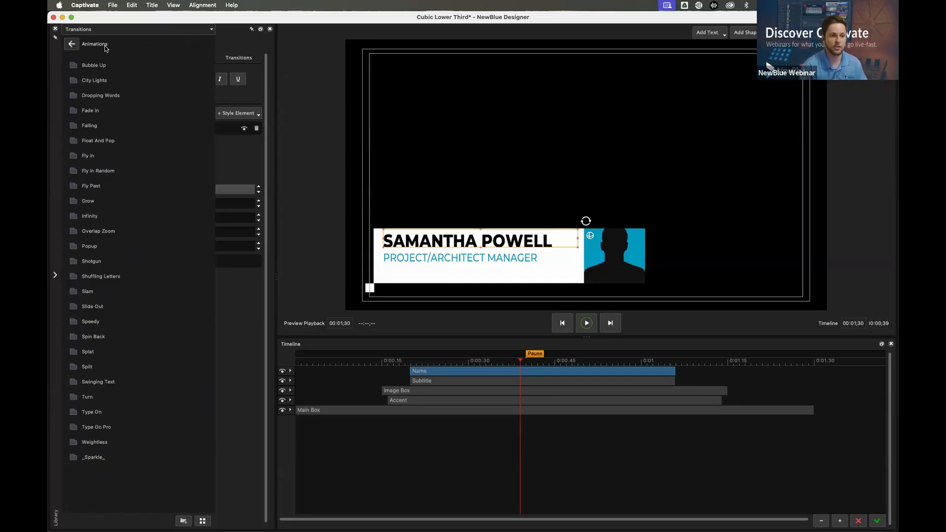
click(89, 80)
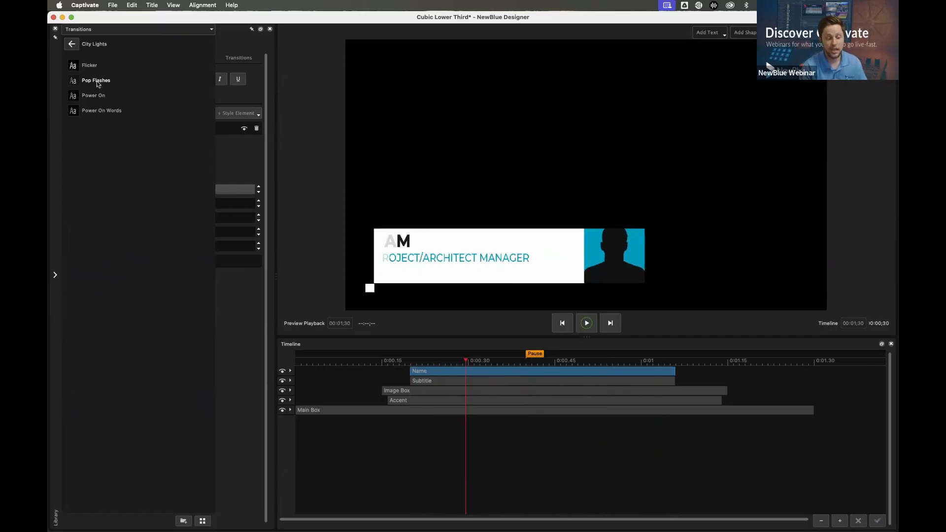
drag(89, 82, 417, 366)
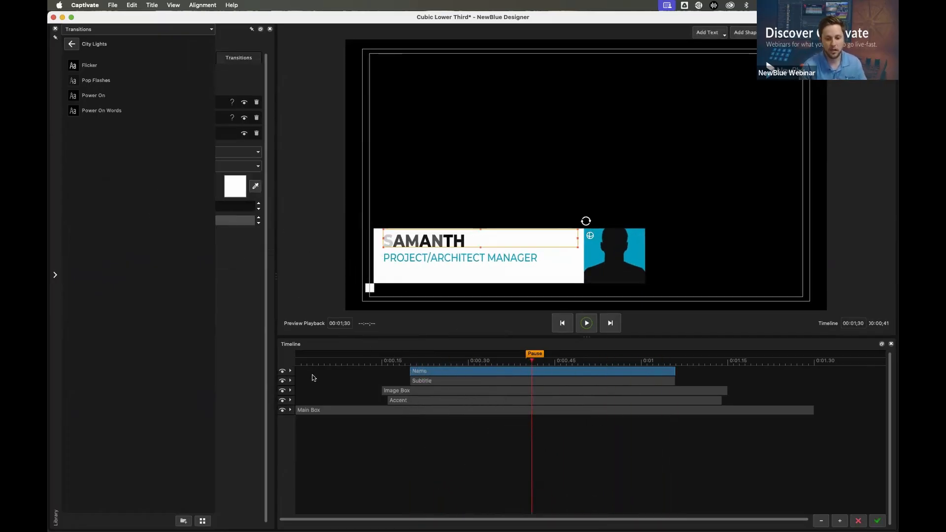
Expand the Name layer's transitions, shorten its first Slide Out slightly, and close the designer without keeping the changes
click(291, 371)
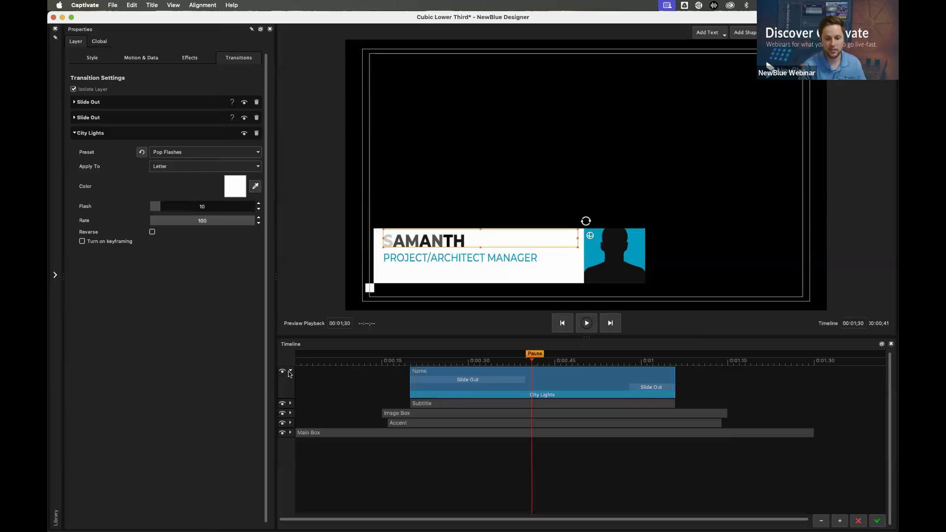
click(472, 380)
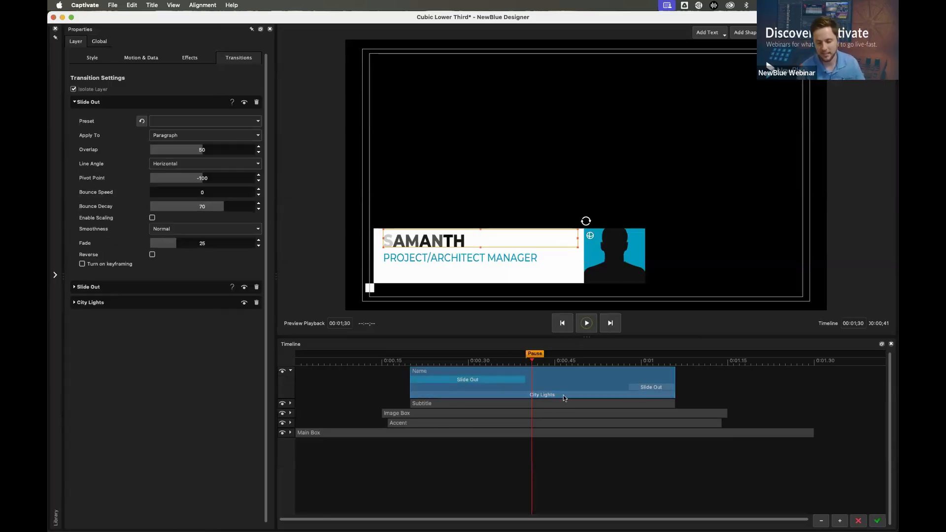
drag(505, 381, 521, 379)
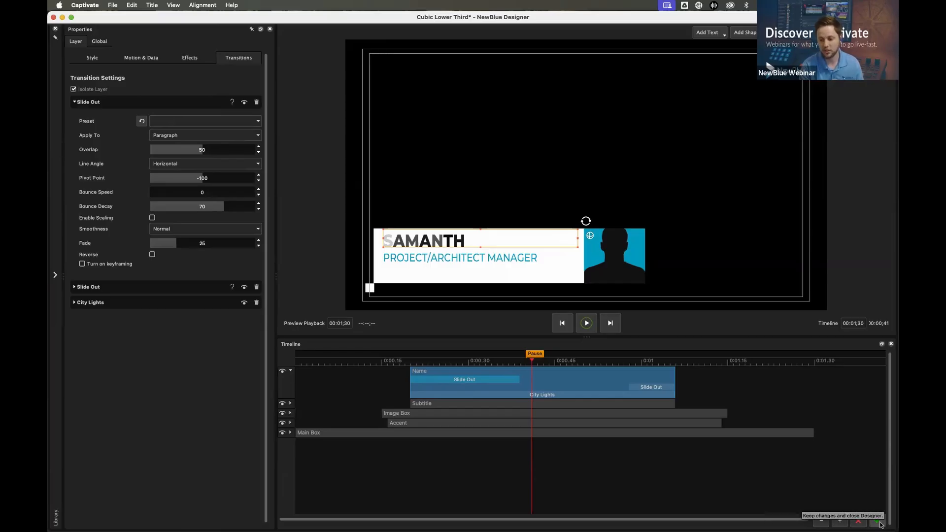
click(856, 522)
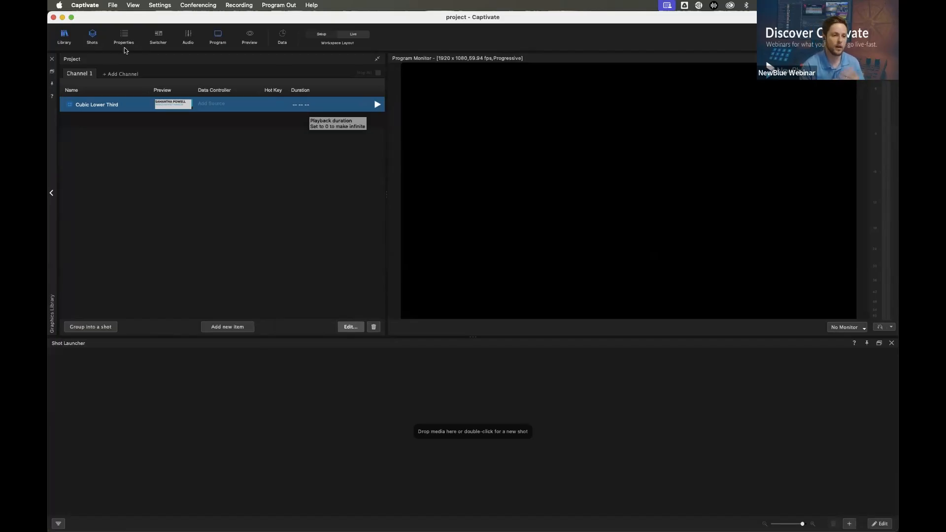
Add two more templates from the graphics library's Cubic folder to the project below Cubic Lower Third
click(53, 177)
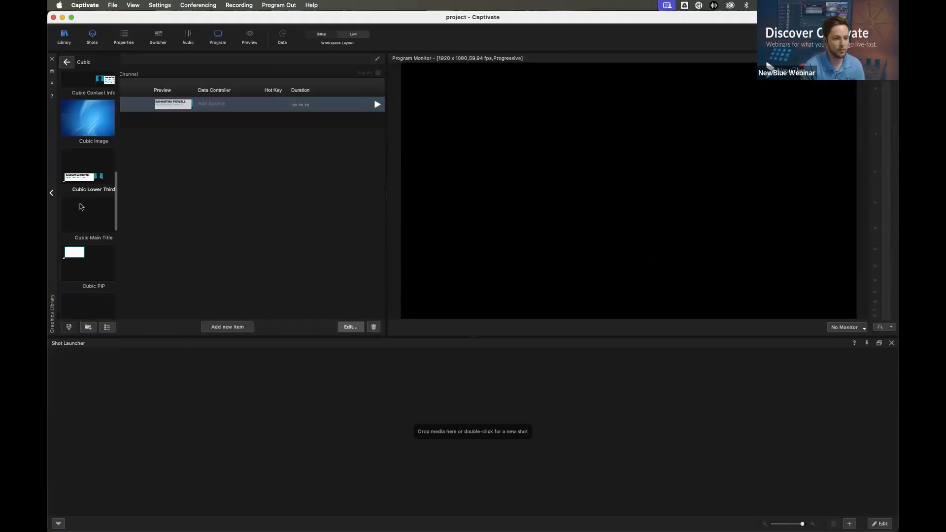
scroll(74, 258, down, 1)
drag(75, 258, 238, 271)
drag(70, 236, 187, 222)
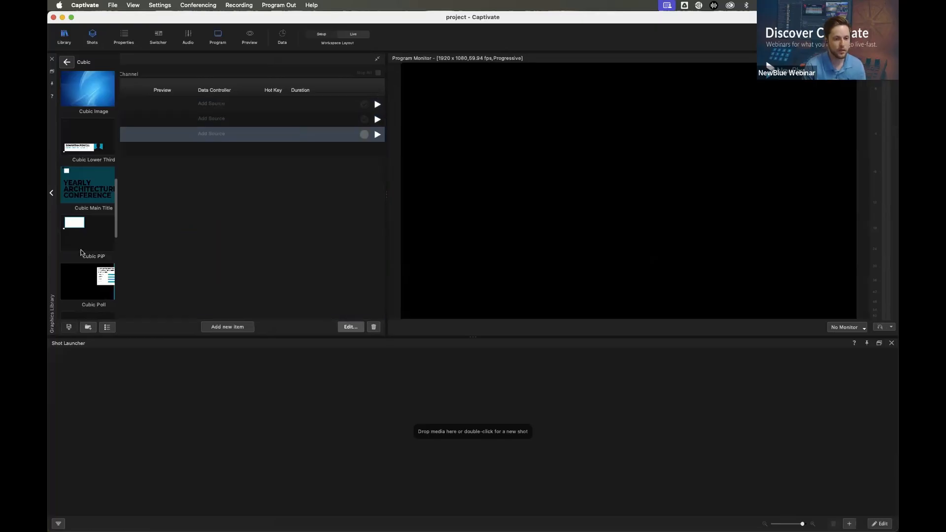
Add the Cubic Image and Cubic Webcamera Two templates from the library's Cubic folder to the project, and collapse the graphics library
scroll(89, 148, down, 1)
drag(90, 83, 180, 163)
scroll(83, 222, down, 2)
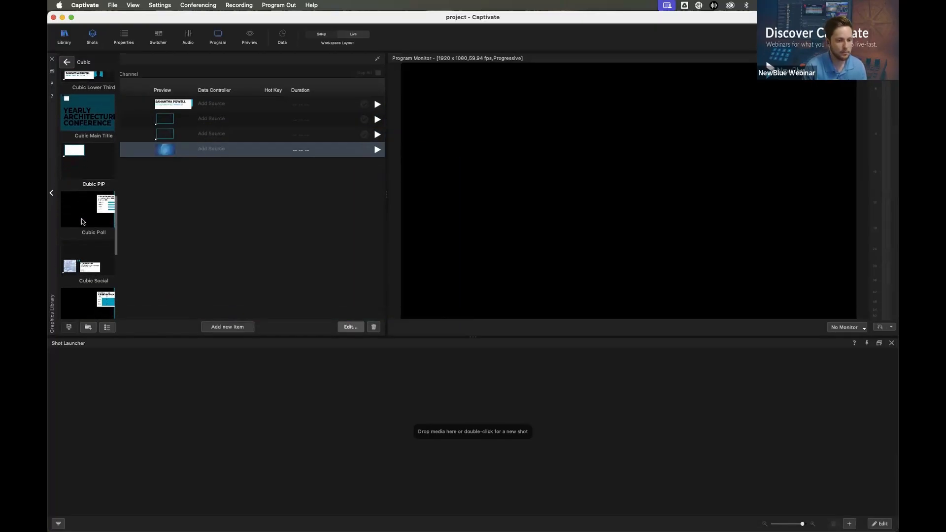
scroll(82, 221, down, 2)
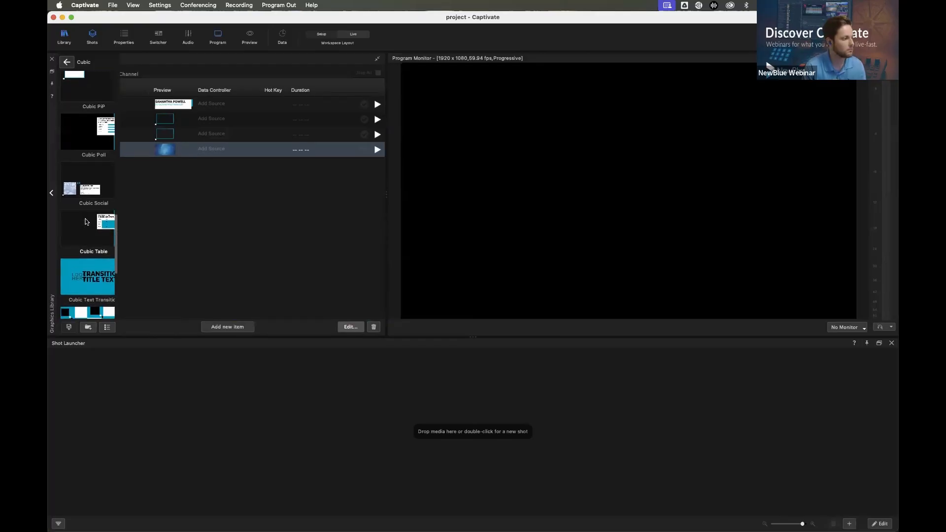
scroll(84, 222, down, 1)
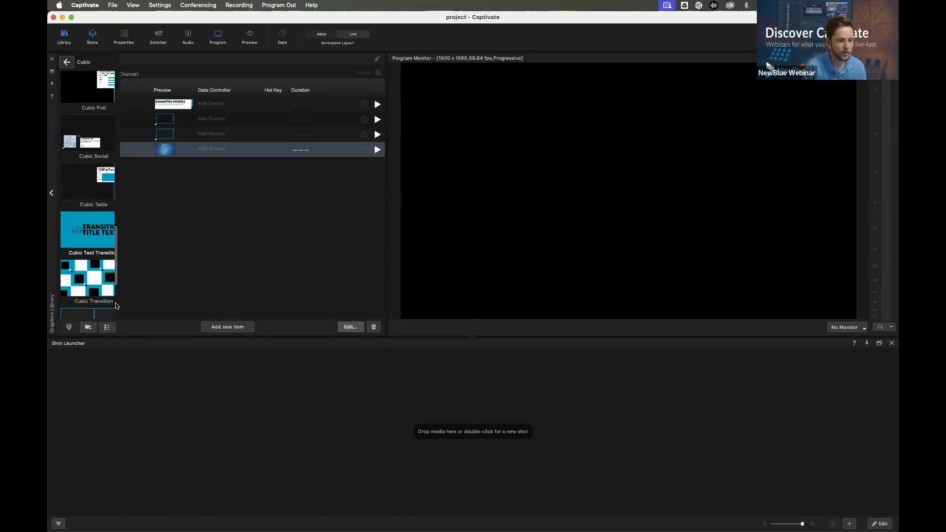
scroll(106, 290, down, 1)
scroll(97, 300, down, 2)
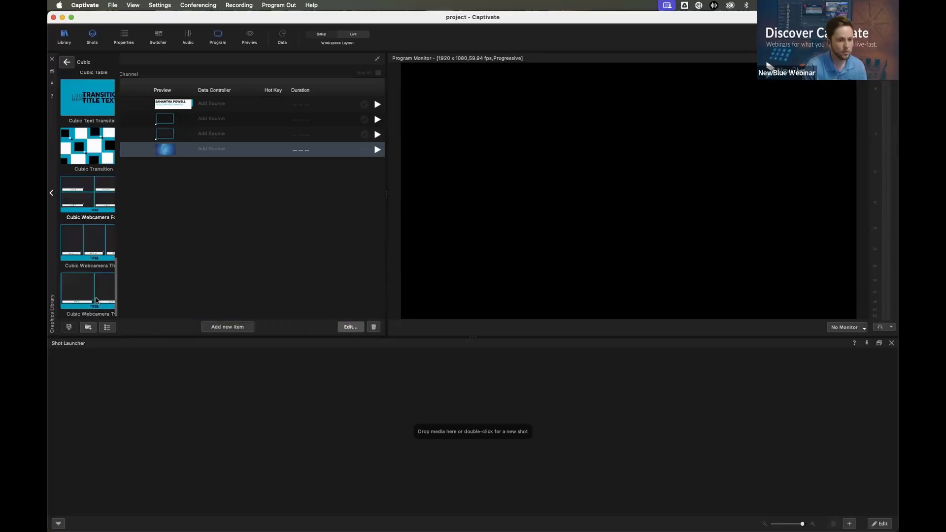
drag(209, 256, 215, 254)
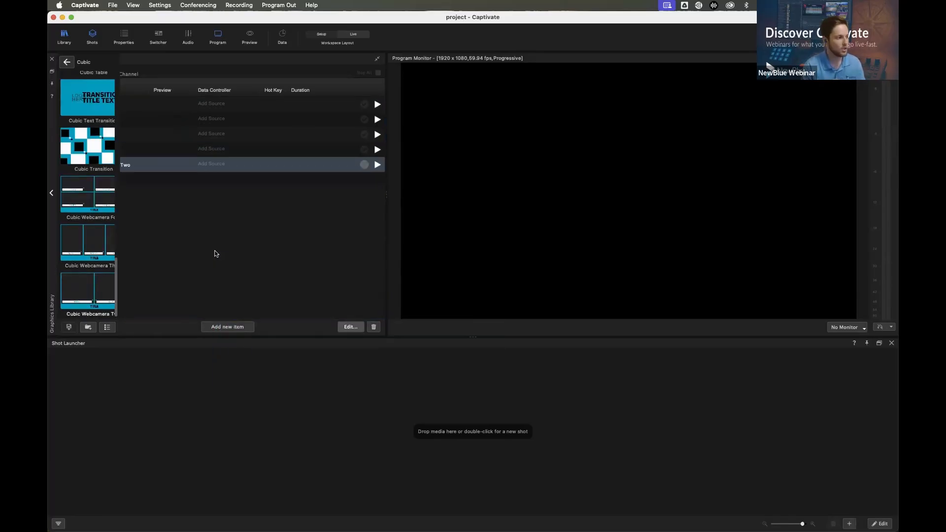
click(73, 187)
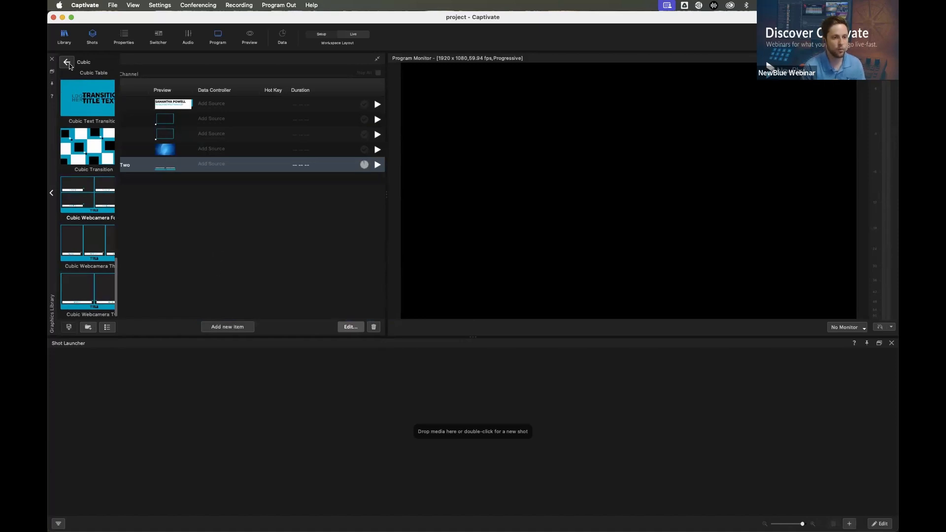
scroll(58, 219, up, 1)
click(51, 193)
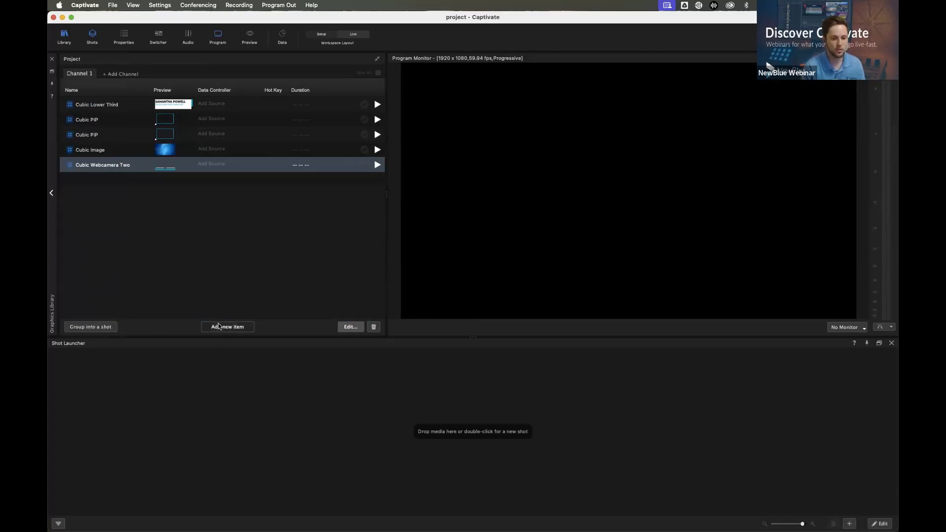
Add the HD Pro Webcam C920 Mac device to the project as a live video item
click(220, 327)
mouse_move(257, 411)
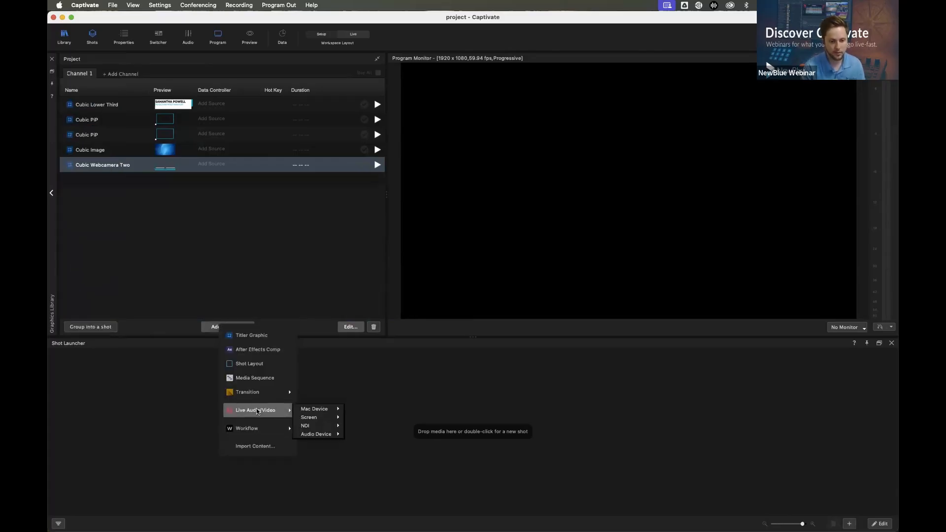
mouse_move(325, 412)
click(380, 411)
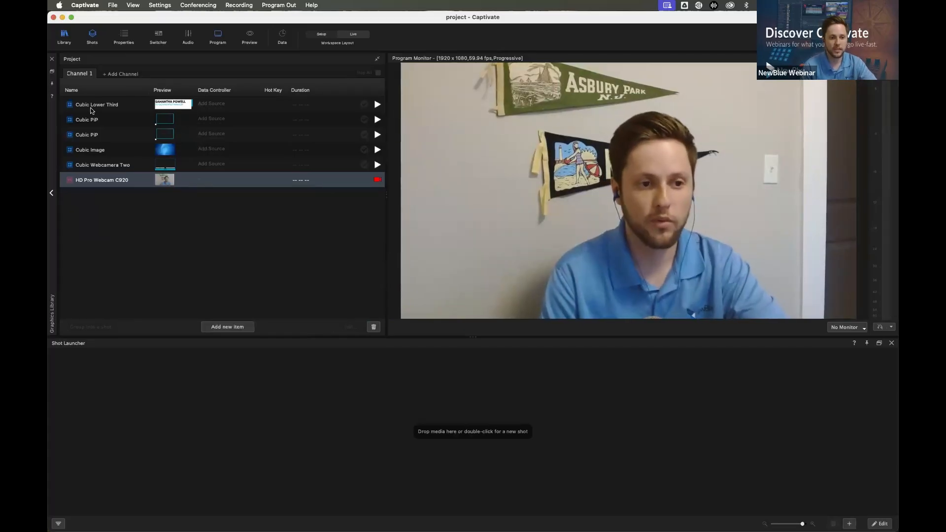
Show the Preview window, narrow the project list, and resize the preview and program monitors to nearly equal widths
click(249, 37)
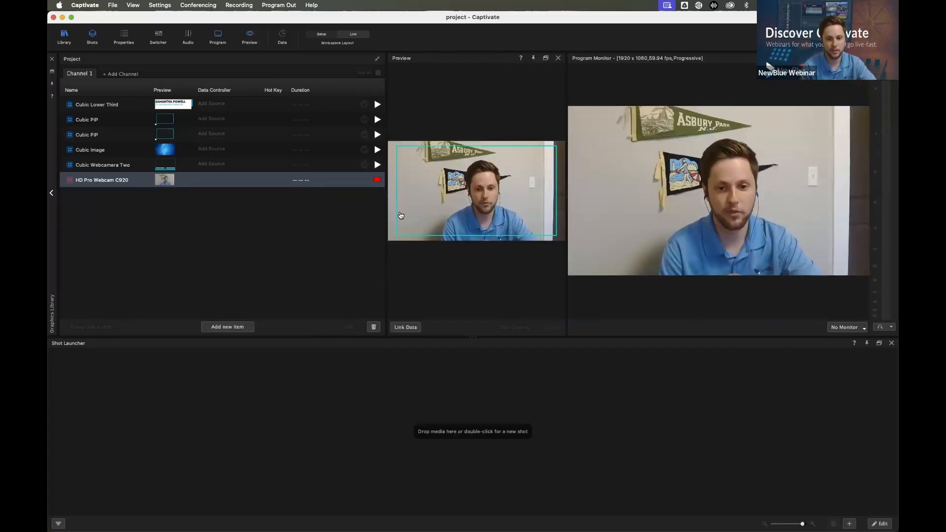
drag(385, 208, 276, 206)
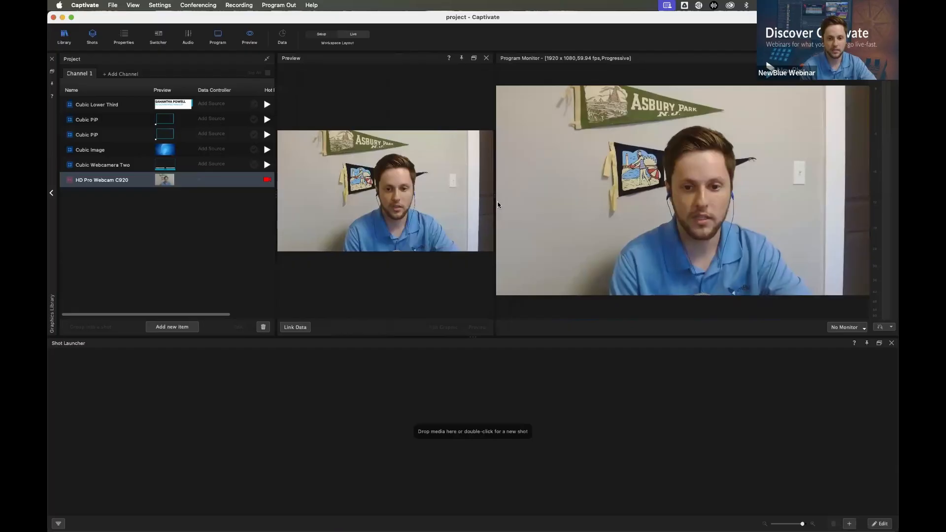
drag(493, 202, 542, 202)
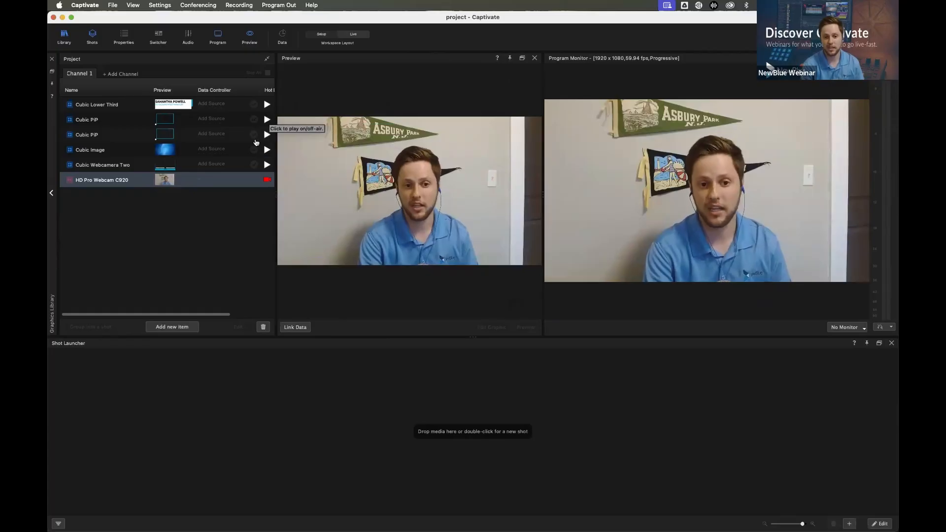
Nudge the first Cubic PiP frame down and right, and enlarge the second one in the frame's lower-right area
click(97, 119)
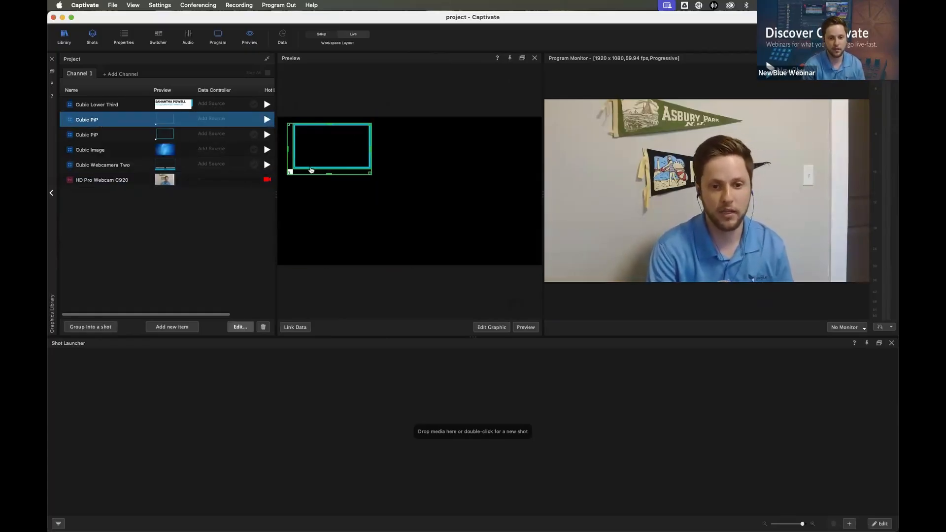
drag(322, 156, 325, 162)
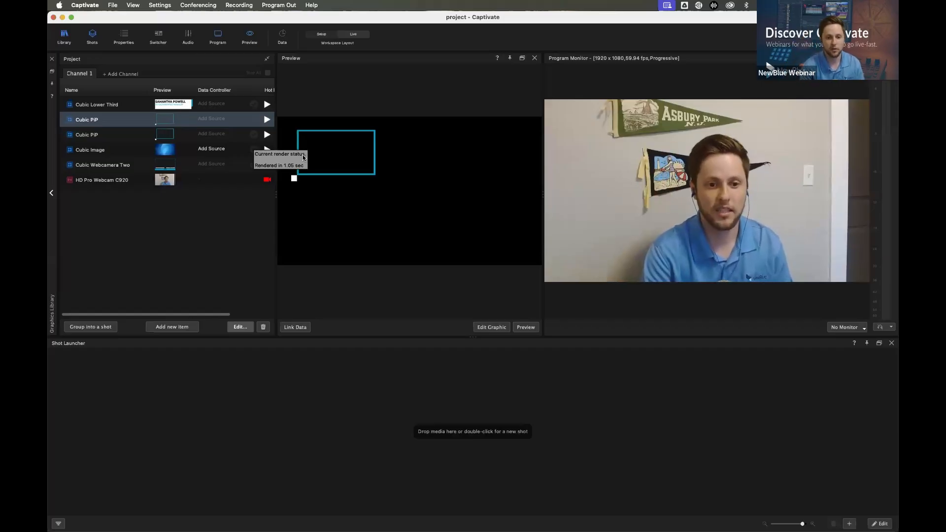
click(94, 135)
drag(328, 149, 413, 178)
drag(452, 203, 529, 253)
drag(488, 222, 488, 225)
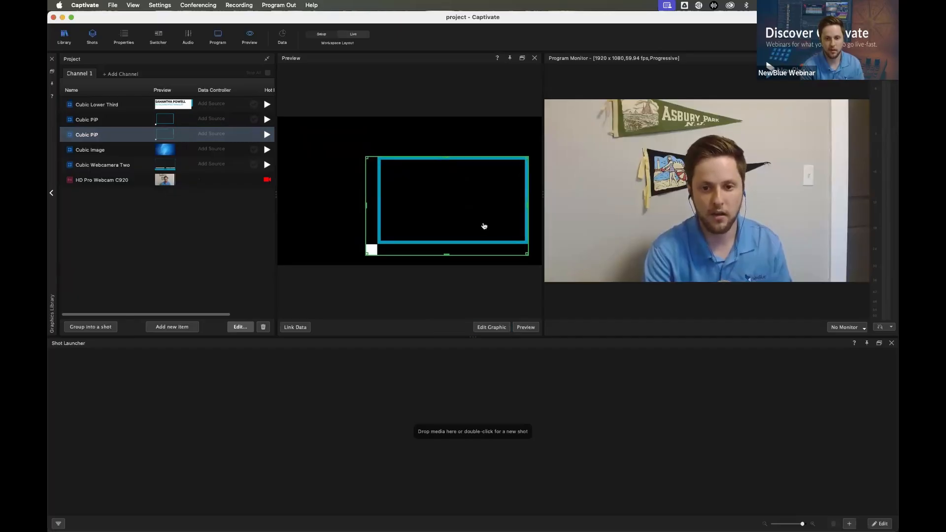
Group Cubic Image and both Cubic PiP items into a shot
click(110, 150)
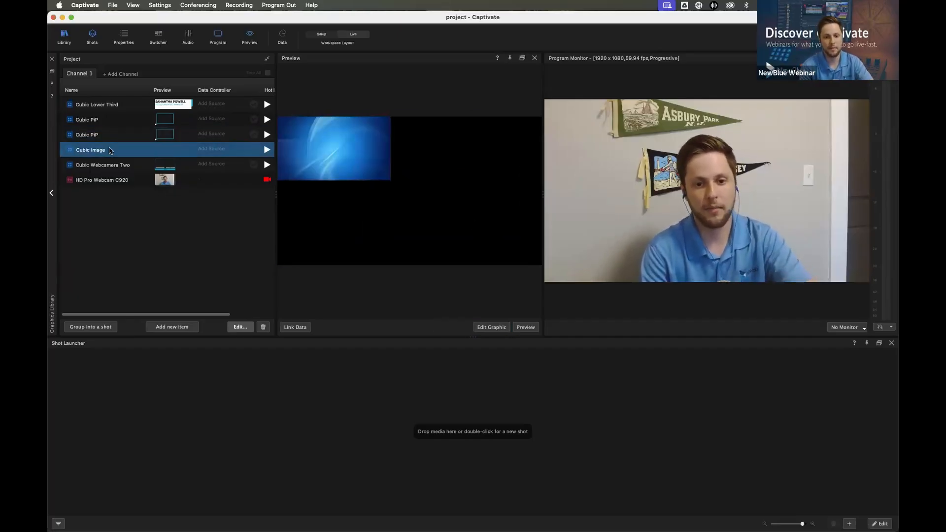
shift+click(102, 119)
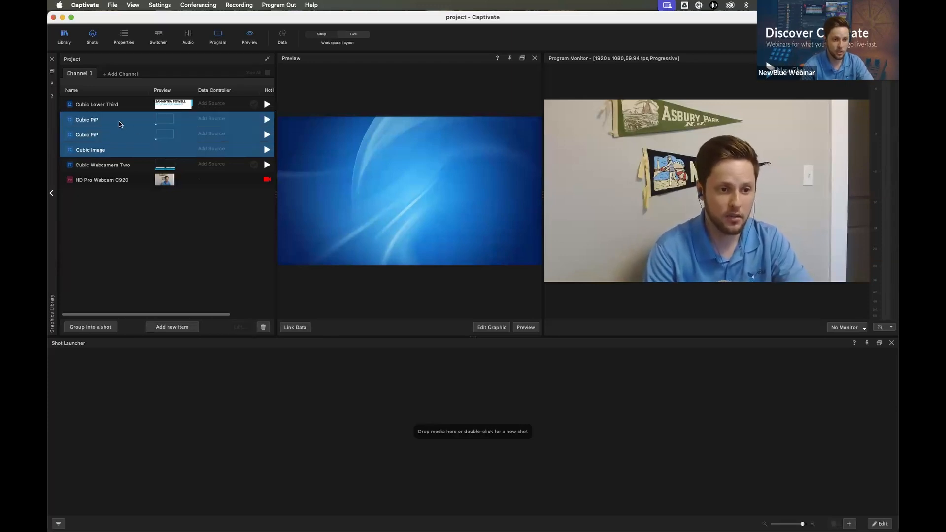
click(90, 327)
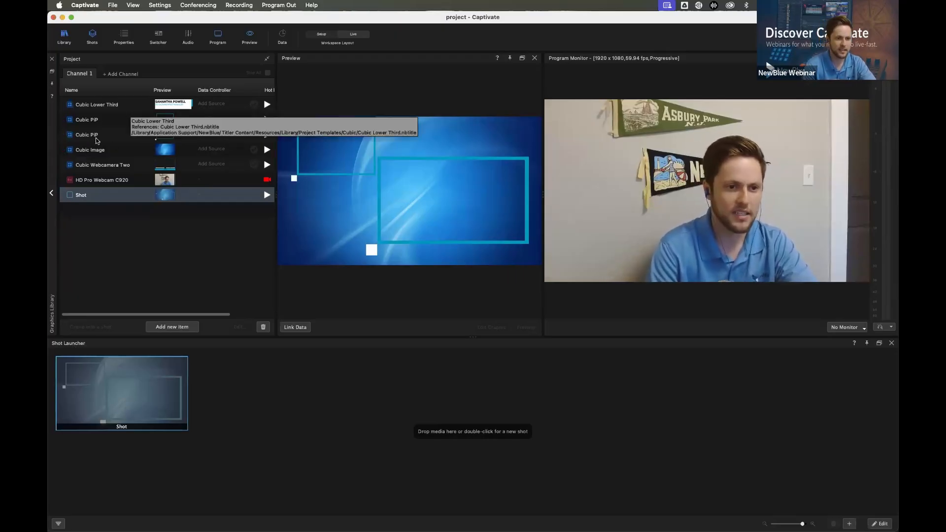
Move the second Cubic PiP frame slightly lower and shrink the first one a little in the upper-left area
click(291, 179)
drag(435, 188, 436, 203)
click(133, 120)
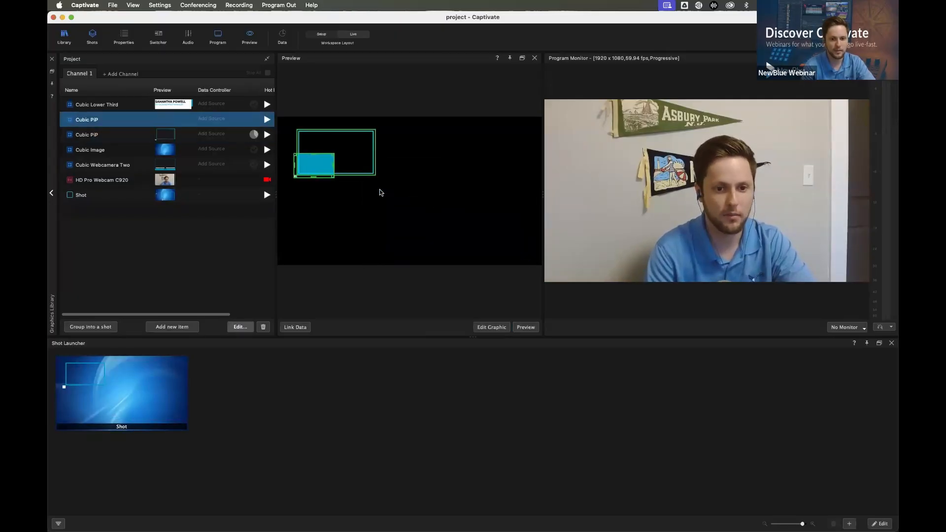
drag(375, 177, 355, 160)
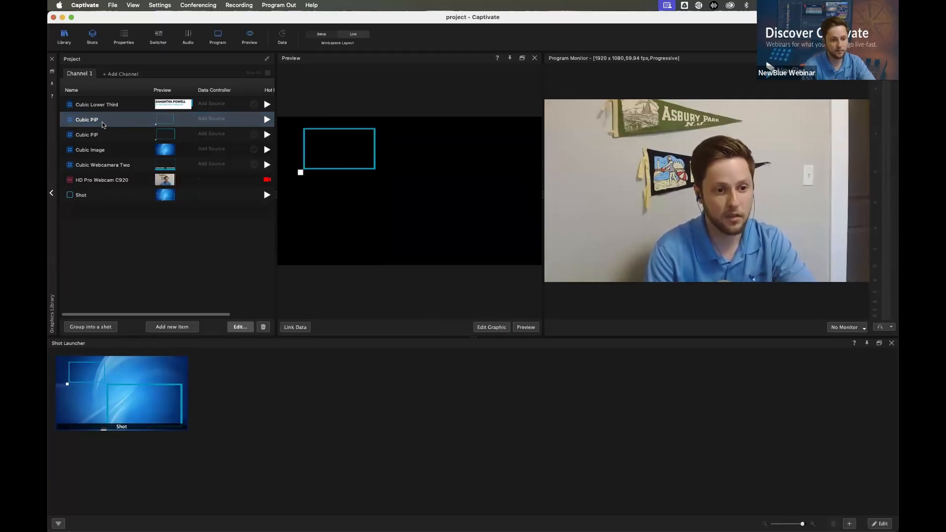
Show the Properties window, dock it beside the Shot Launcher, and widen it to about half the workspace
click(123, 40)
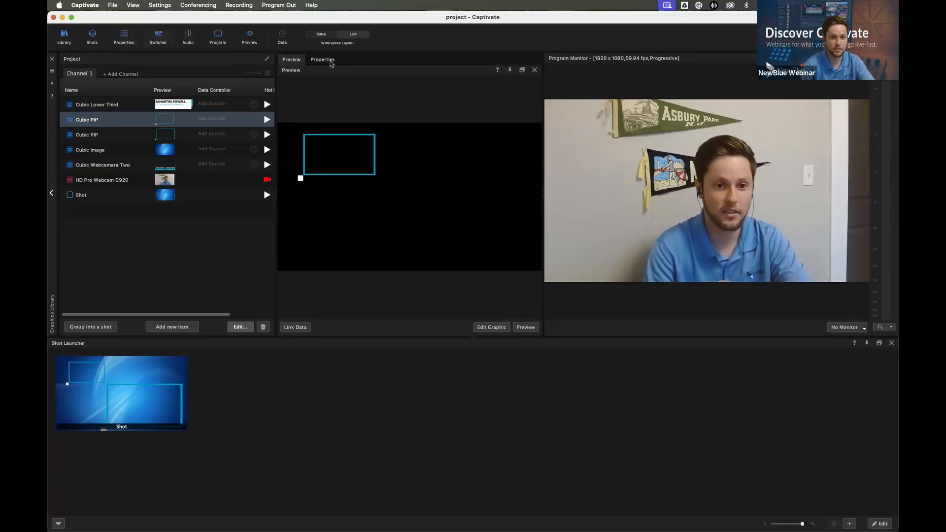
click(322, 59)
drag(325, 77, 255, 419)
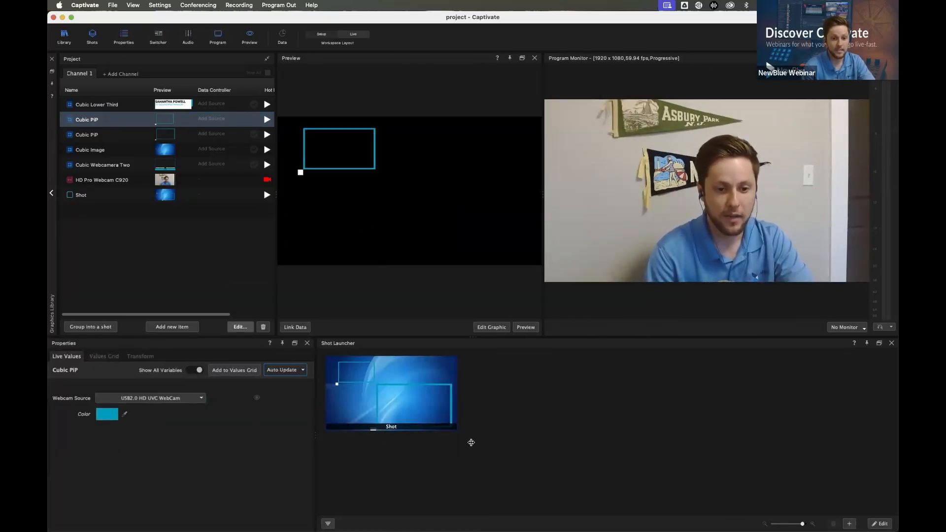
drag(448, 439, 474, 439)
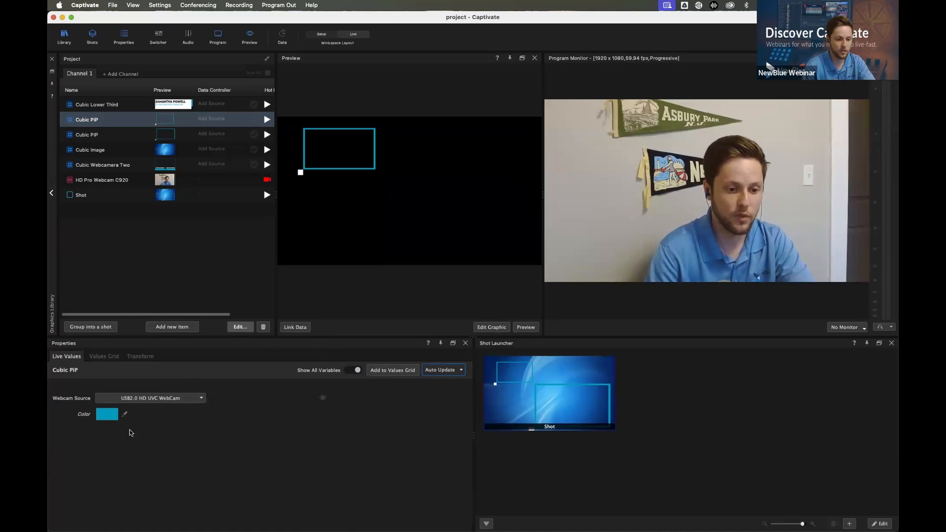
Set the first Cubic PiP's webcam source to HD Pro Webcam C920 and the second one's to DISPLAY 1
click(147, 400)
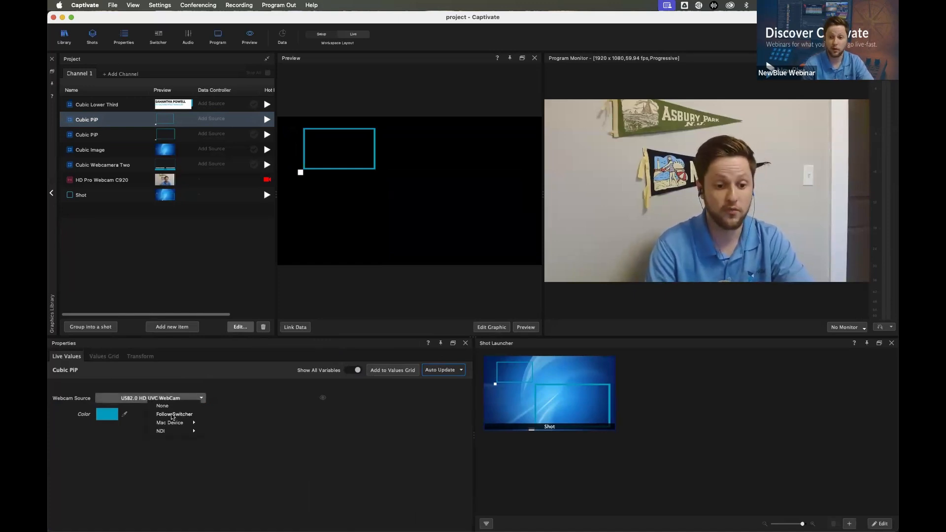
mouse_move(180, 426)
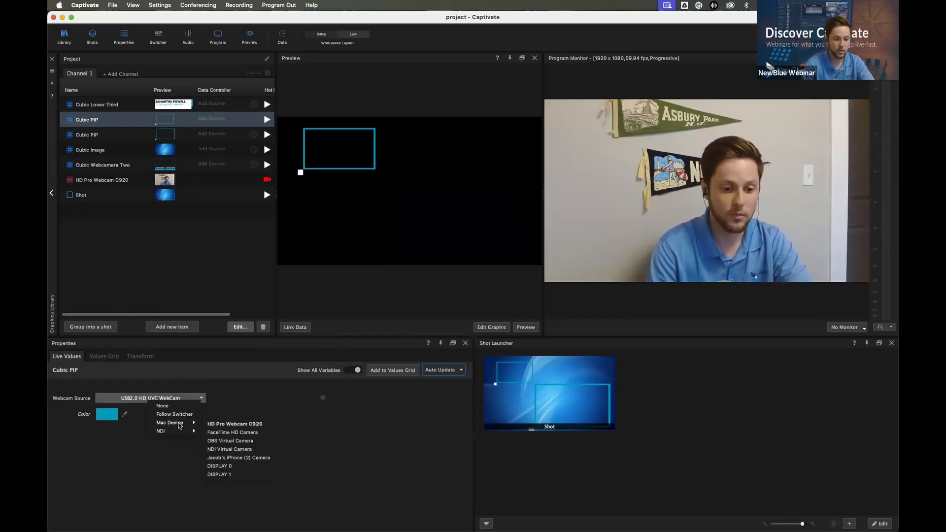
click(235, 424)
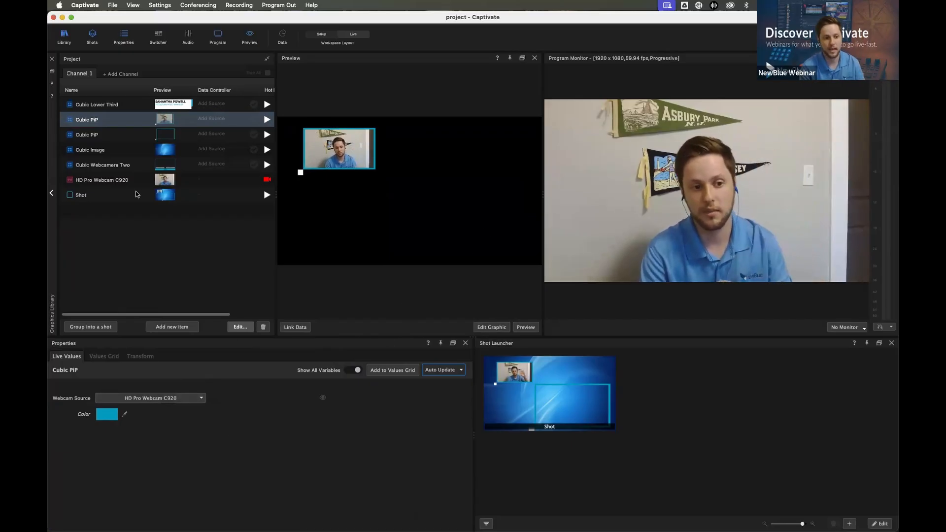
click(96, 136)
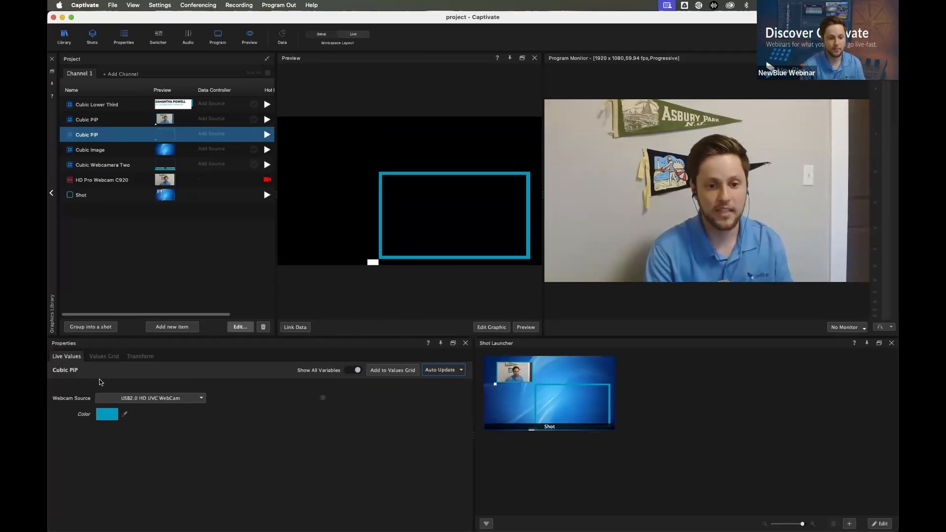
click(118, 397)
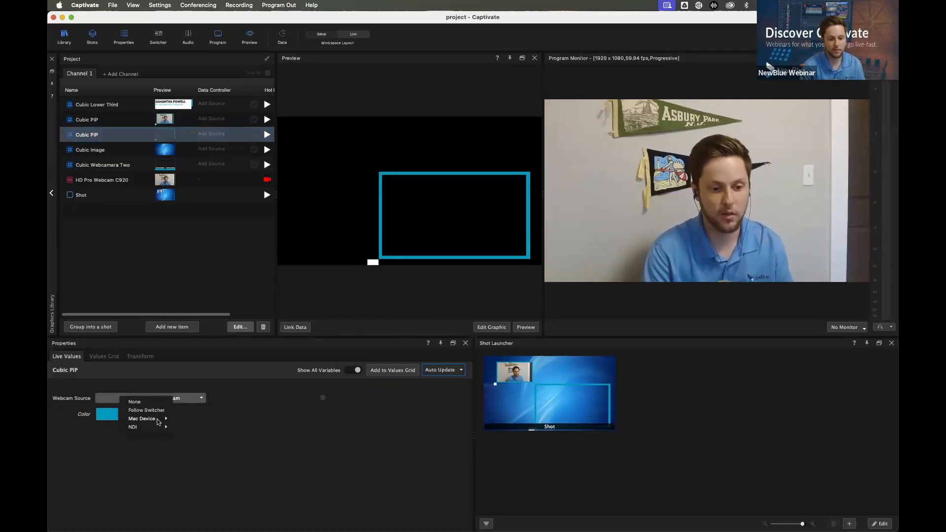
mouse_move(158, 420)
click(207, 470)
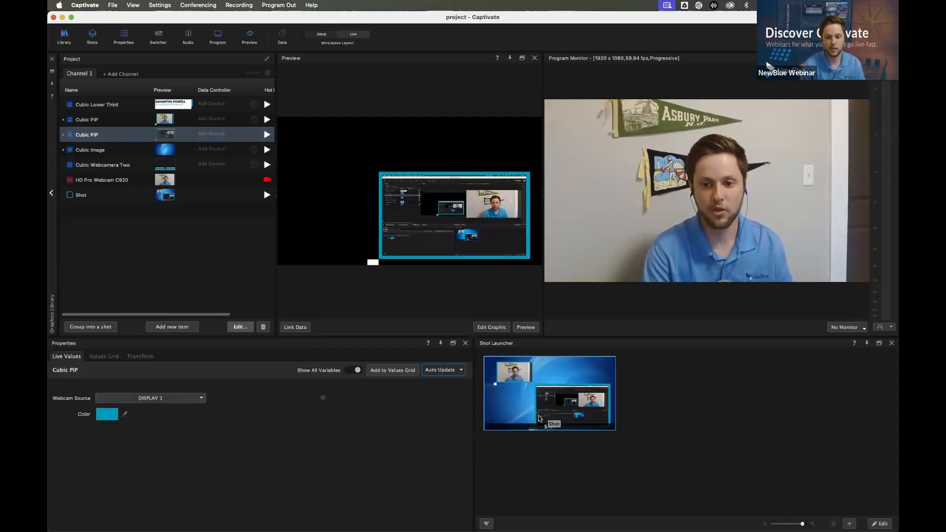
Play the picture-in-picture shot live, and group Cubic Webcamera Two into a second shot
click(547, 417)
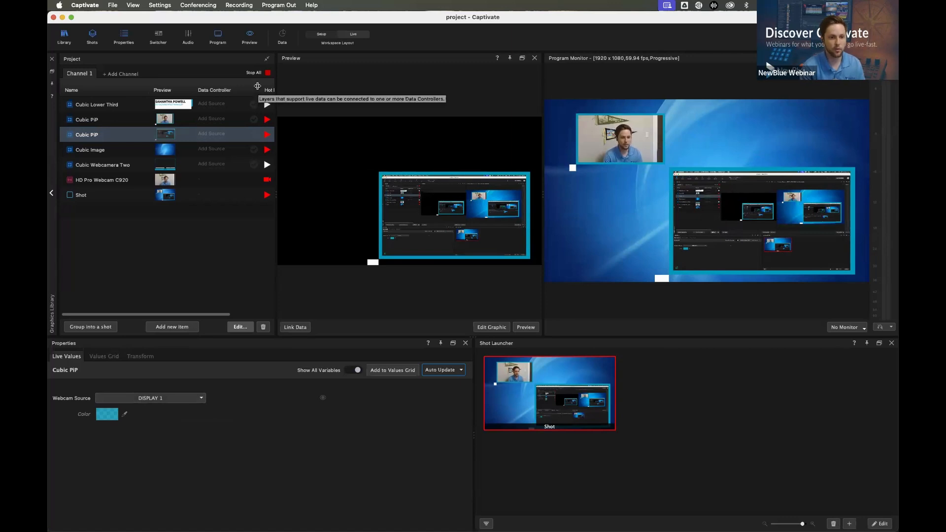
click(115, 169)
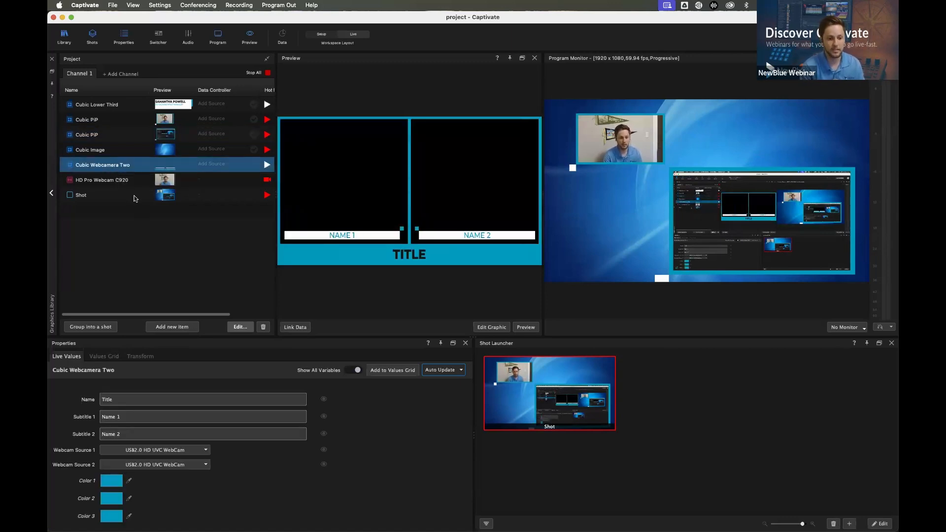
click(102, 328)
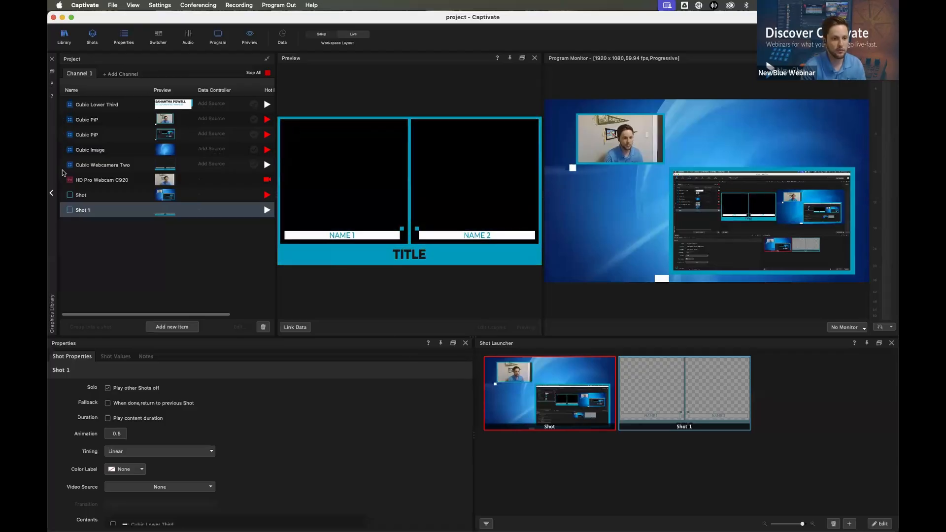
Set Cubic Webcamera Two's first webcam source to HD Pro Webcam C920 and its second to FaceTime HD Camera
click(93, 167)
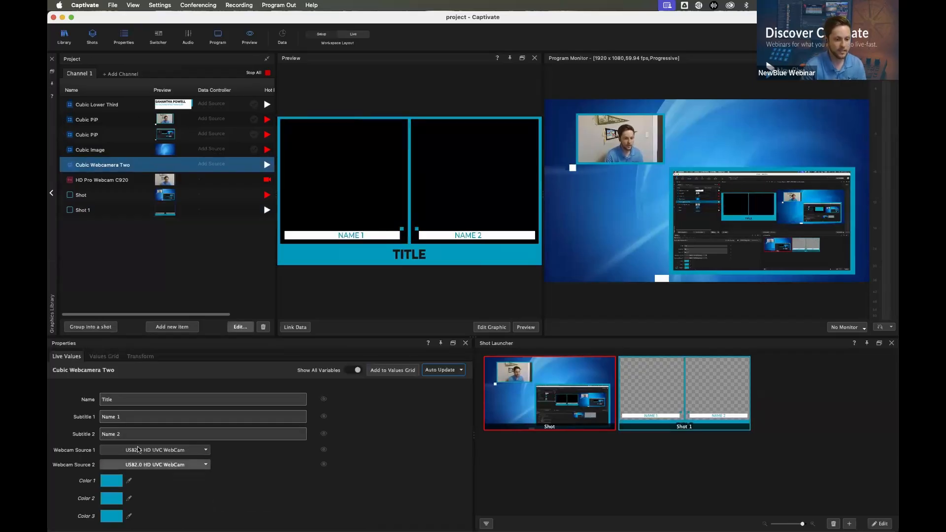
click(134, 450)
mouse_move(164, 474)
click(262, 473)
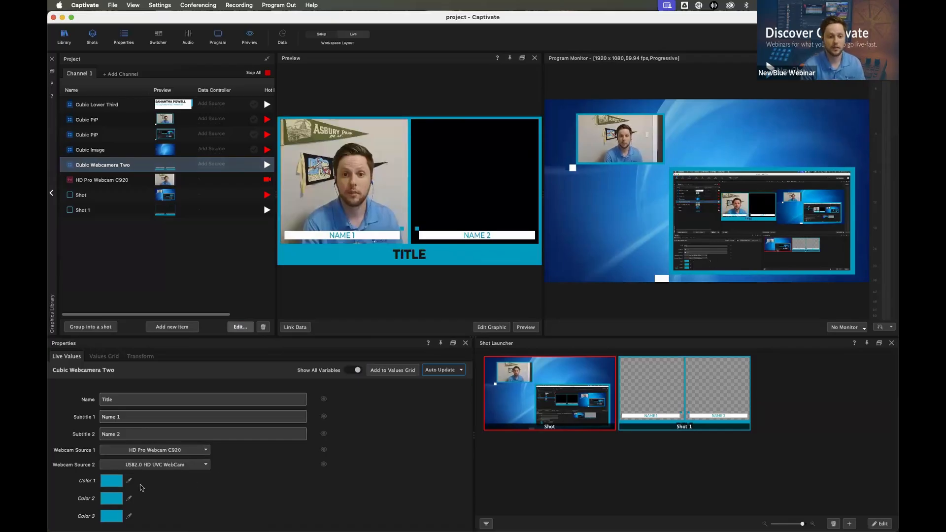
click(154, 465)
mouse_move(180, 492)
click(247, 489)
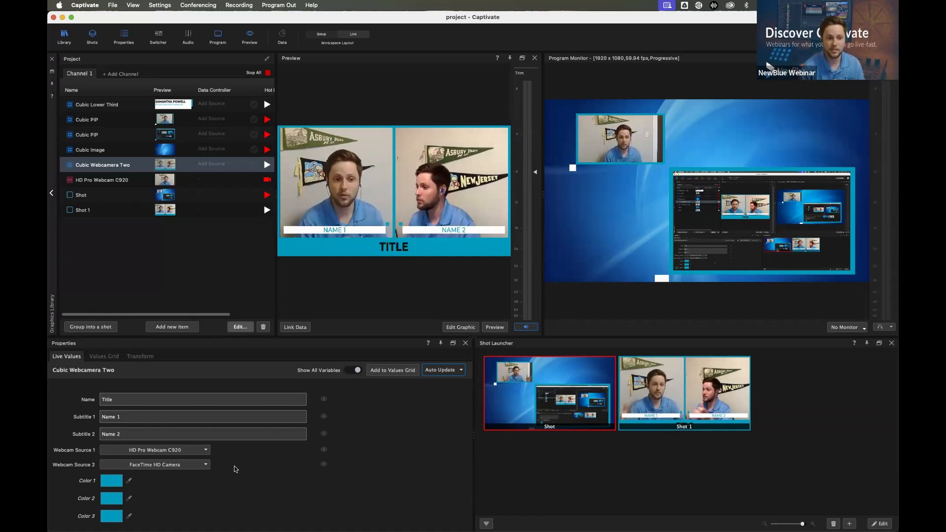
Stop all playing items, and group HD Pro Webcam C920 with Cubic Lower Third into a third shot
click(251, 74)
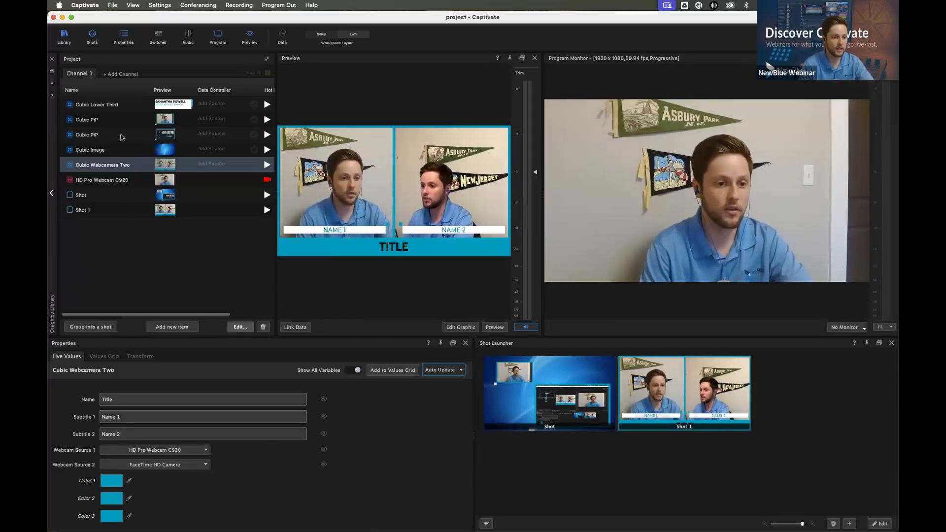
click(118, 181)
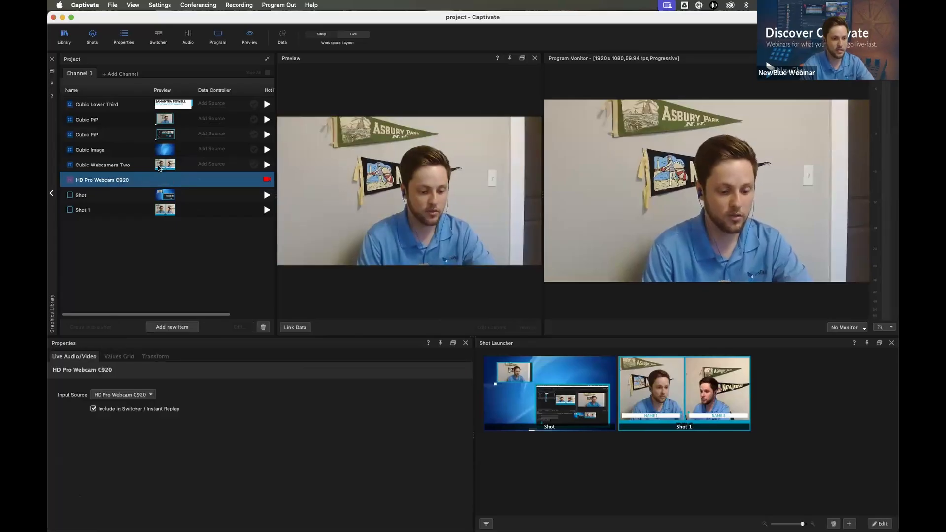
super+click(98, 104)
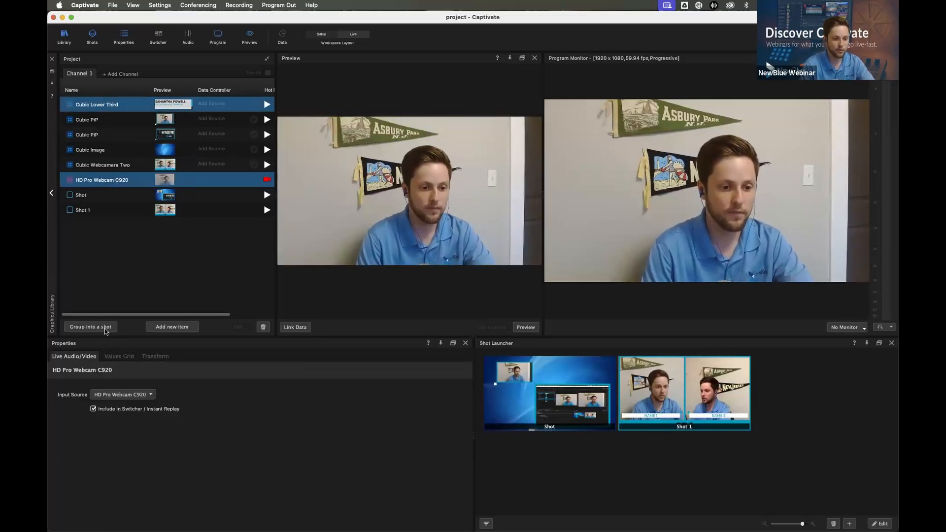
click(104, 328)
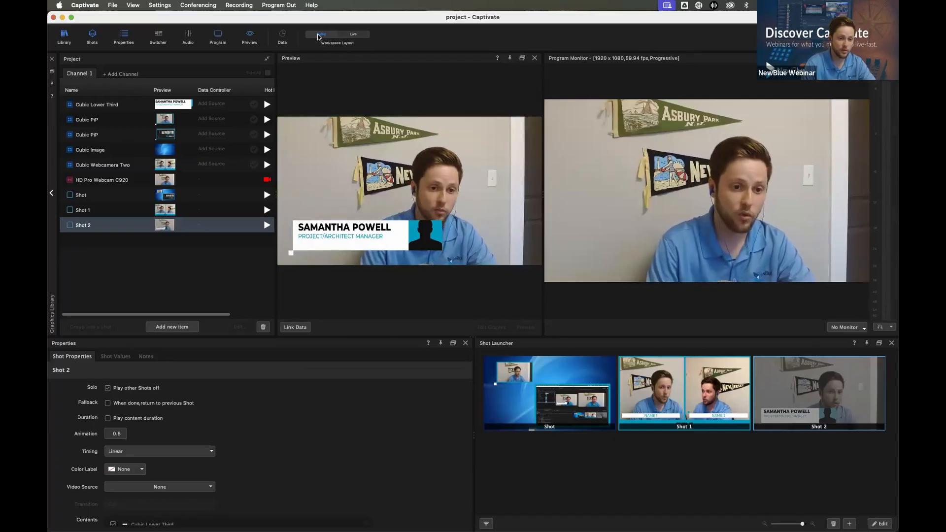
Switch to the maximized Live workspace layout and reduce it to the Program Monitor and an enlarged Shot Launcher, with the Project panel collapsed
click(353, 35)
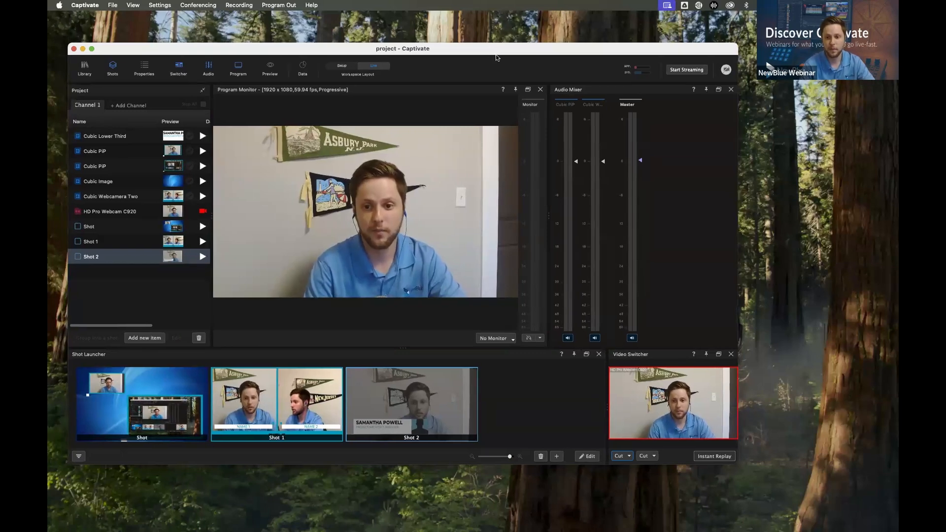
double_click(495, 52)
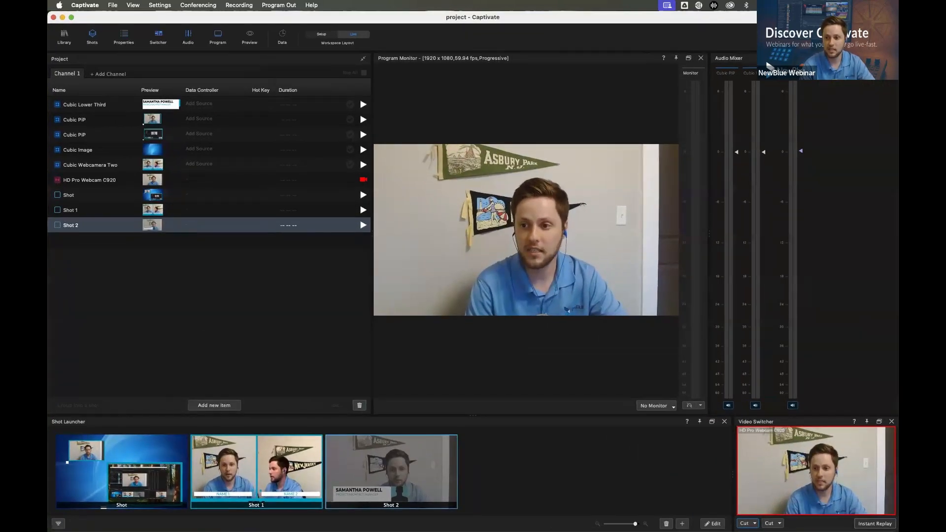
click(891, 58)
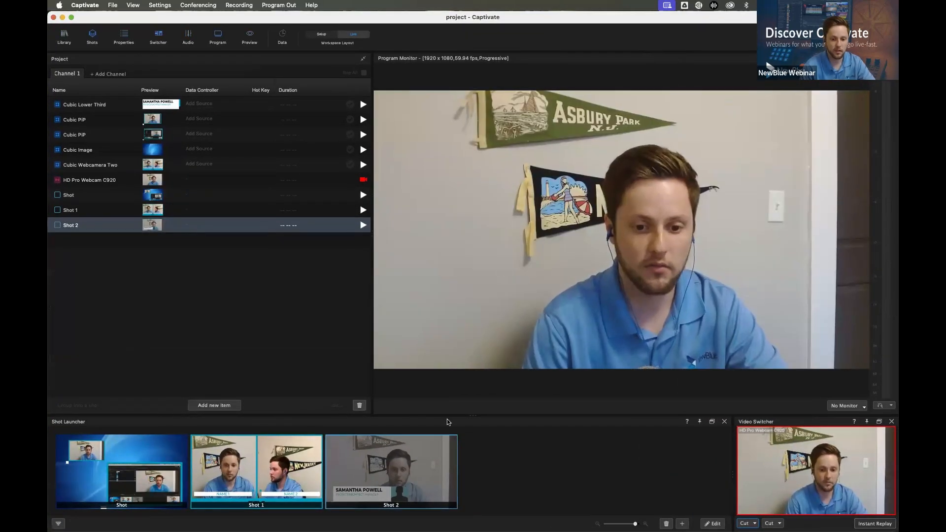
drag(448, 416, 482, 310)
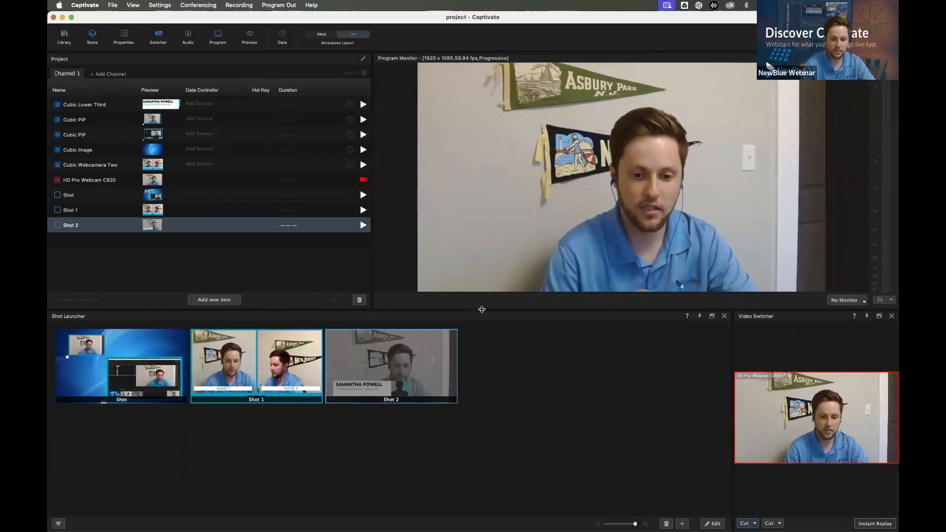
click(891, 316)
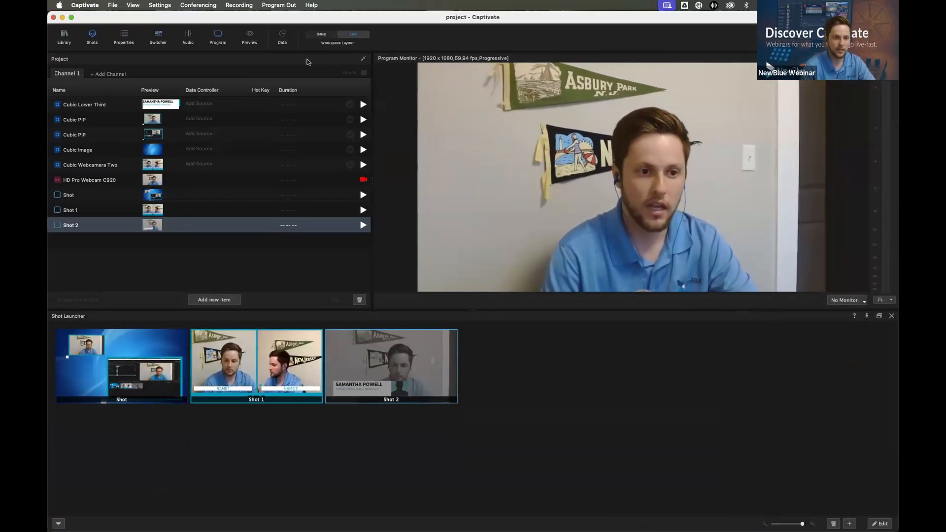
click(362, 58)
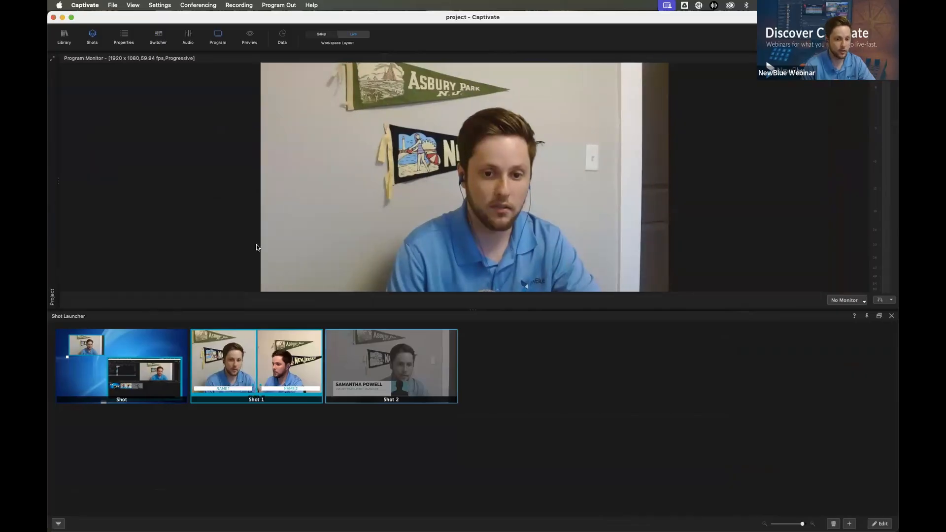
Play Shot 1 live, and switch the program output to the picture-in-picture shot
click(285, 382)
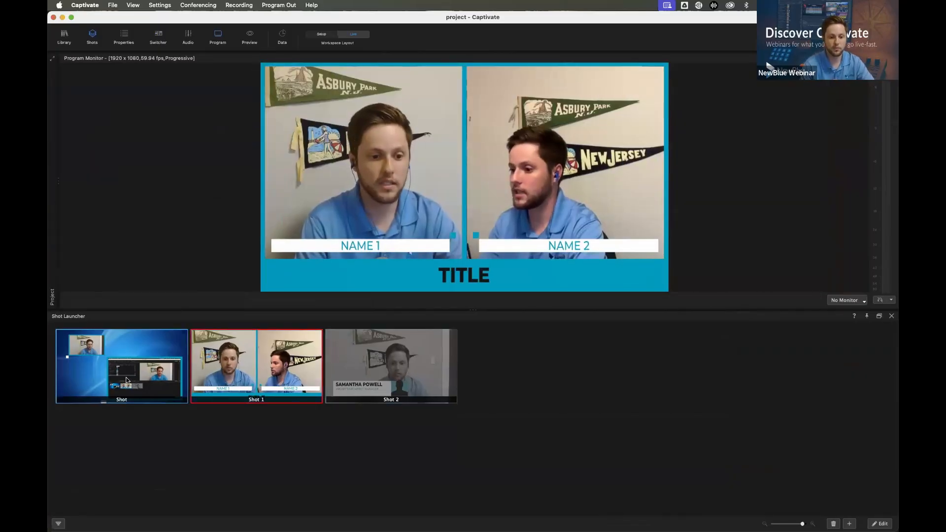
click(127, 380)
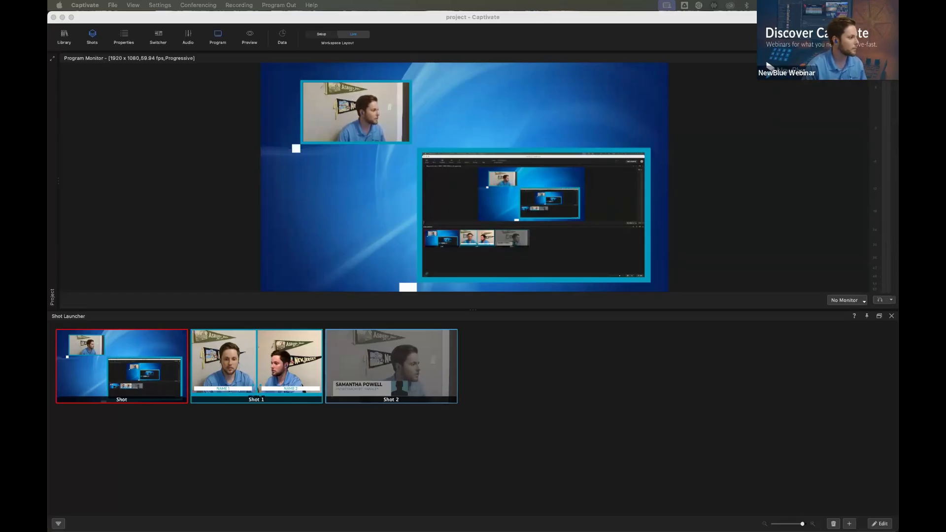
Switch to Bitfocus Companion in the browser, maximize it, and examine the actions of the visitor score and clock buttons
drag(48, 82, 333, 87)
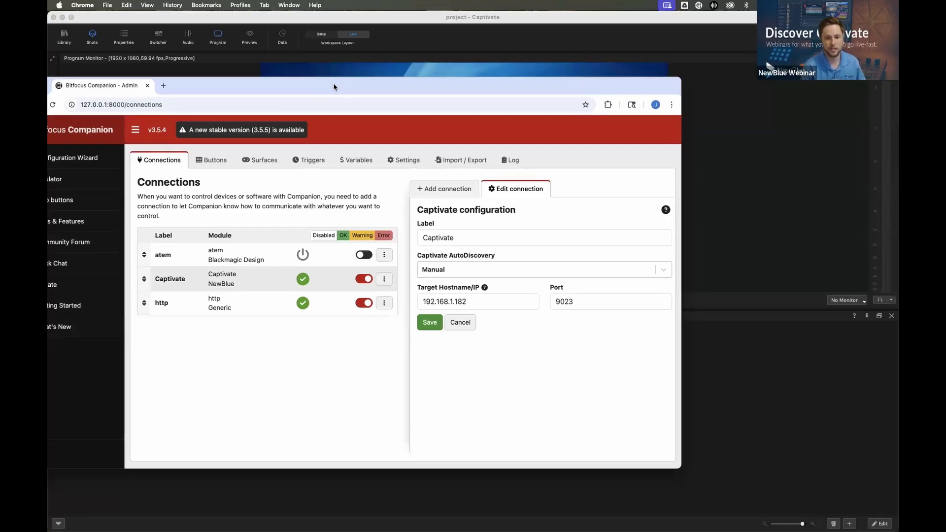
double_click(334, 87)
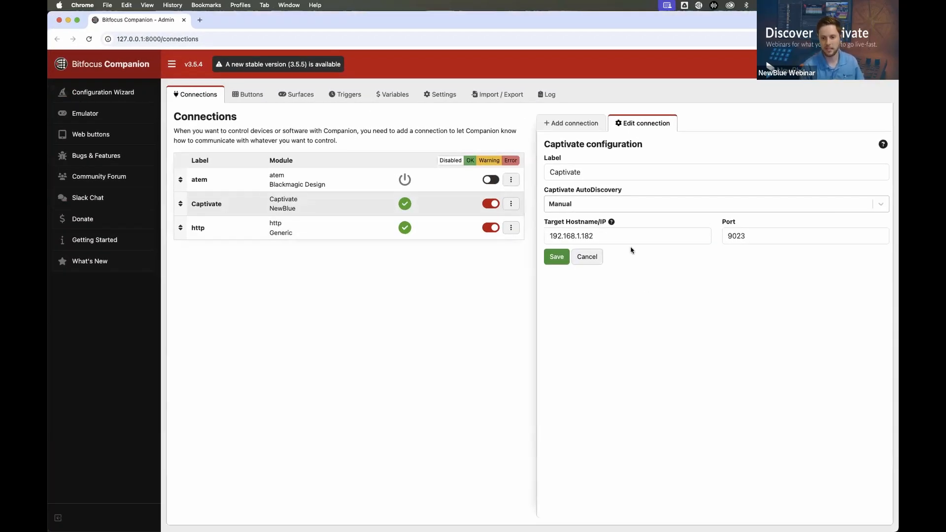
click(256, 96)
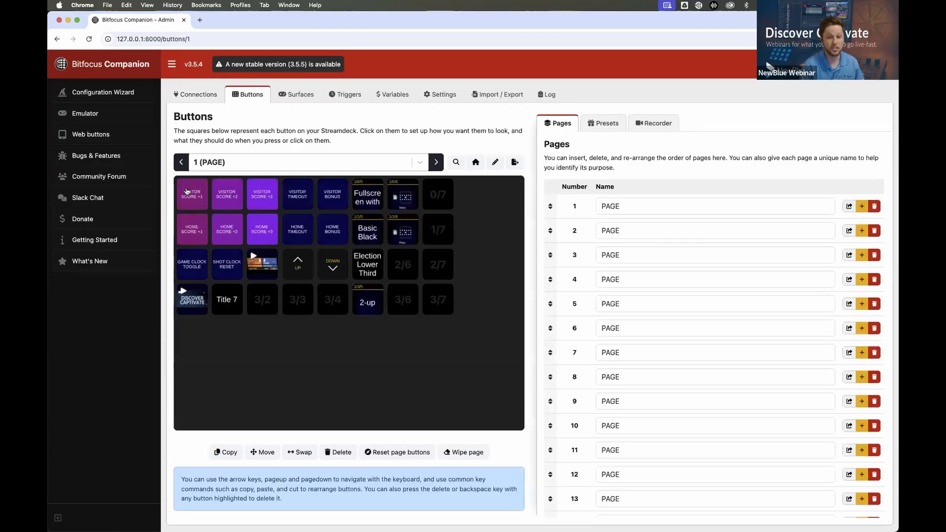
click(197, 192)
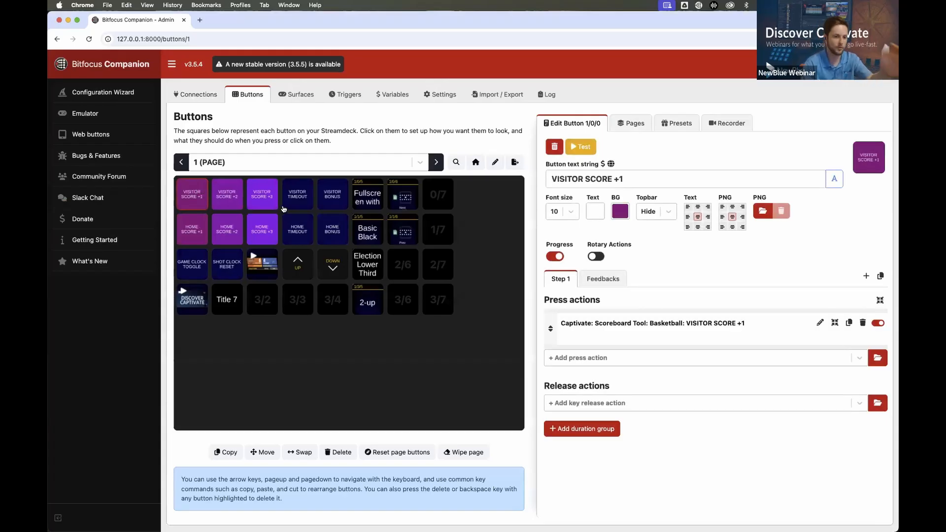
click(230, 196)
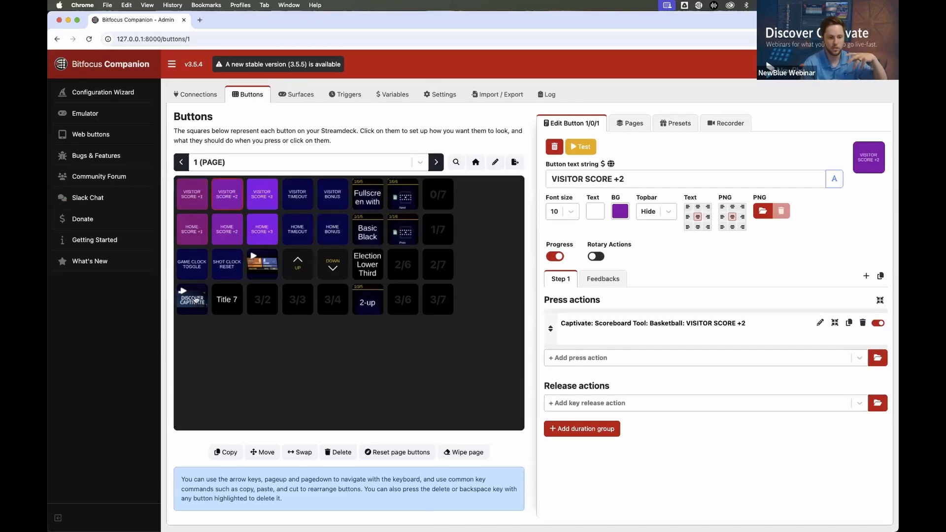
click(196, 268)
click(222, 271)
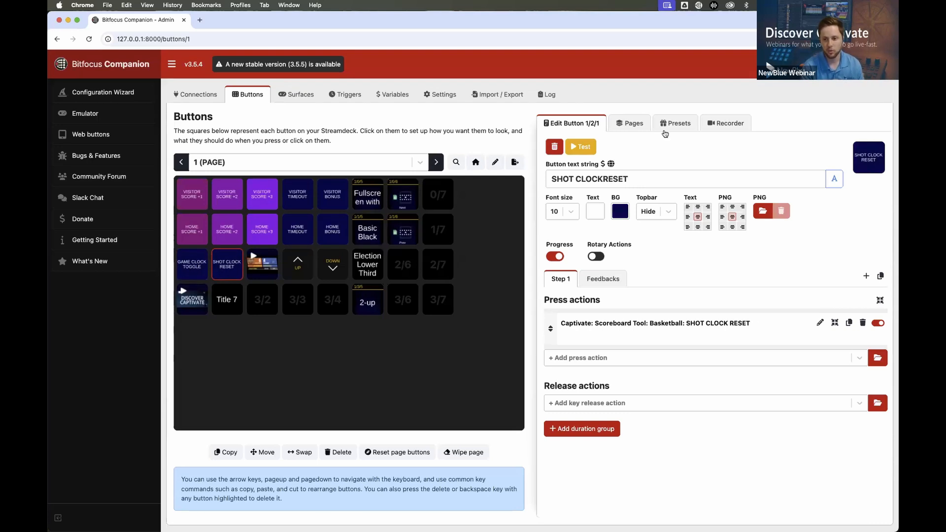
Examine the Captivate button presets for the Scoreboard Tool: Basketball
click(664, 124)
click(592, 190)
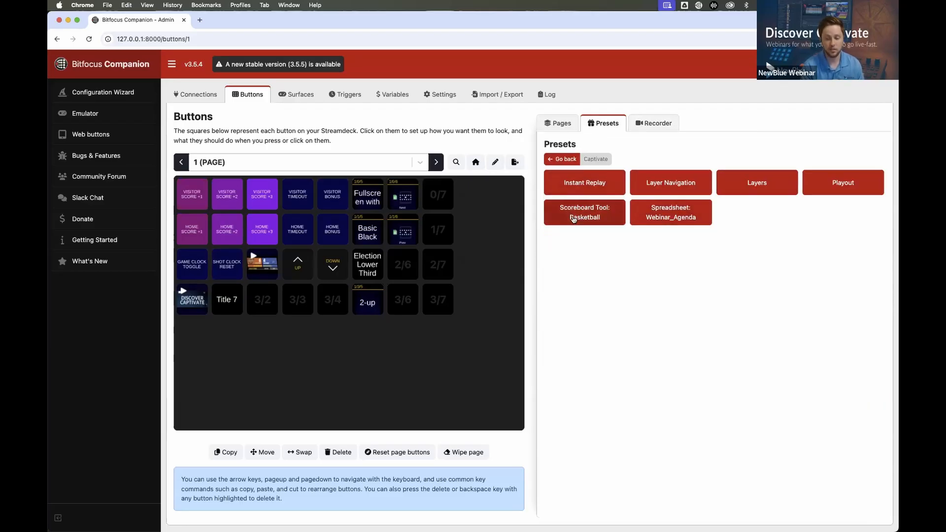
click(572, 218)
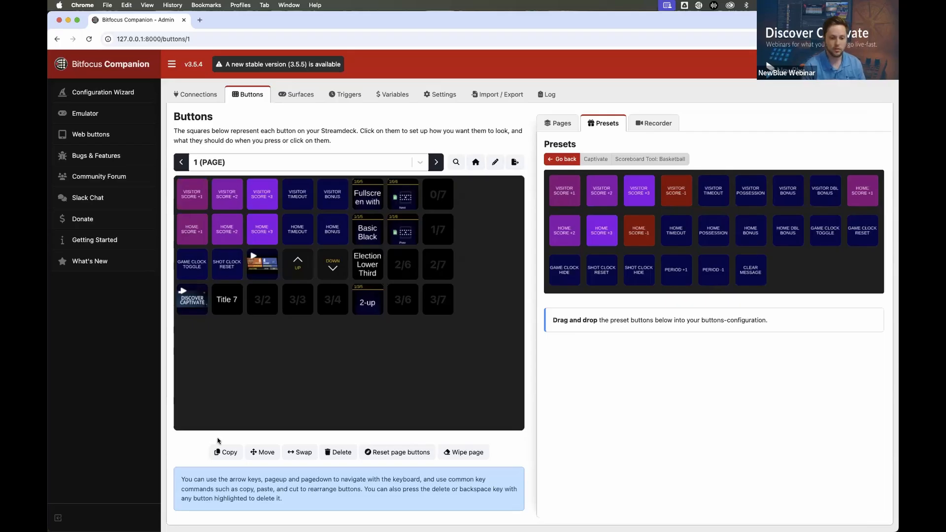
Switch back to Captivate and review the options for joining an existing Zoom meeting without joining one
key(super+Tab)
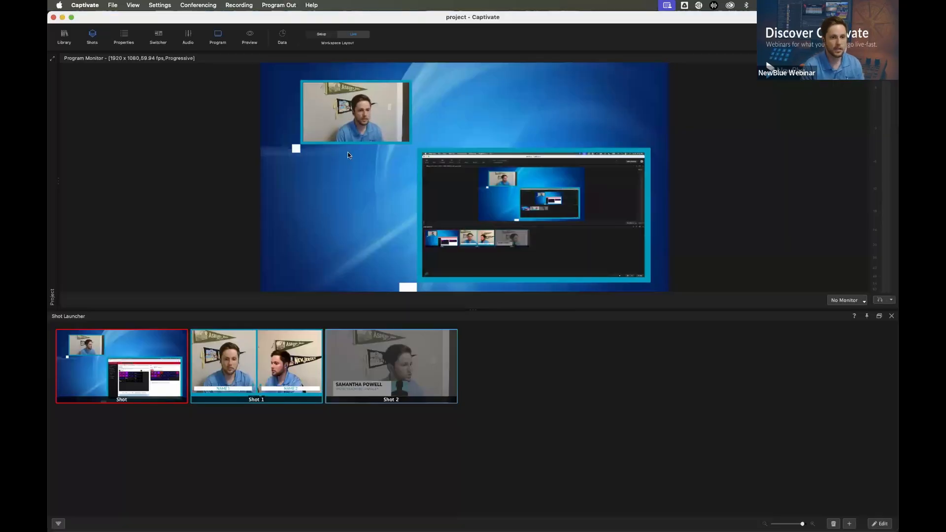
click(196, 5)
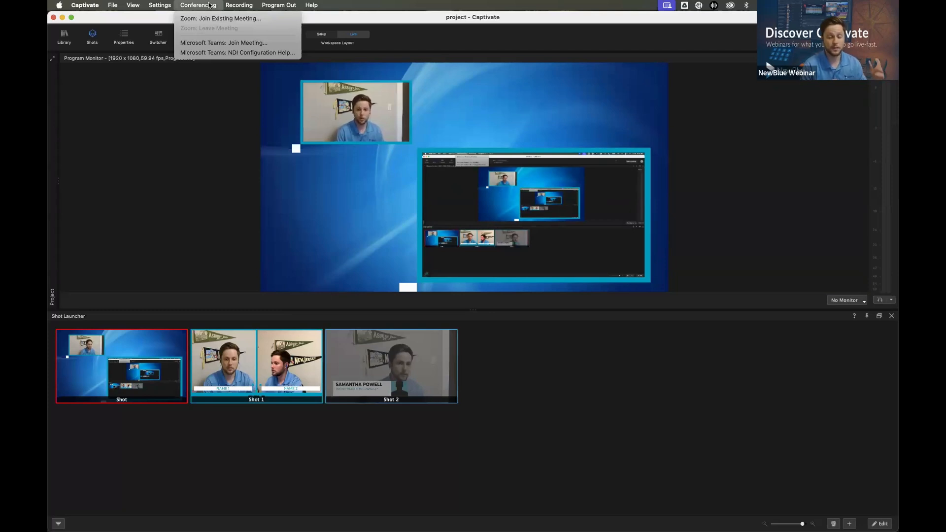
click(229, 19)
click(442, 193)
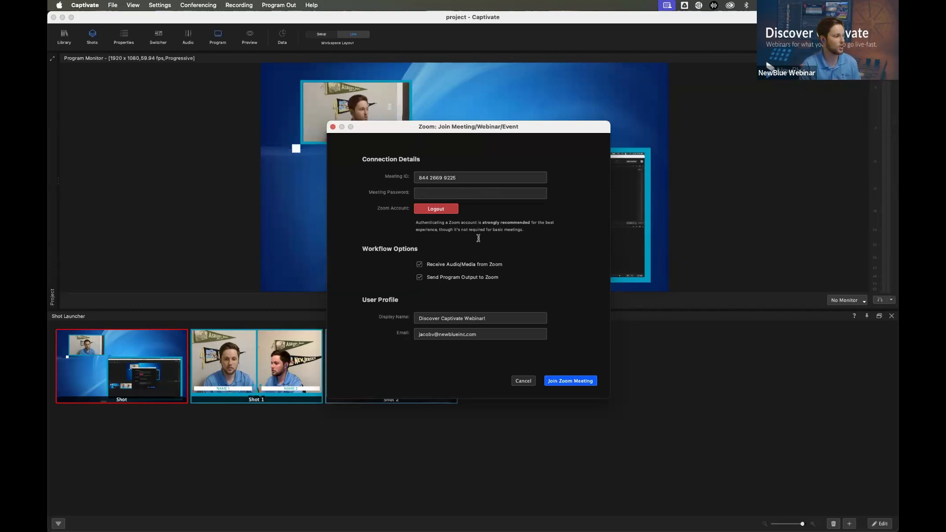
click(524, 382)
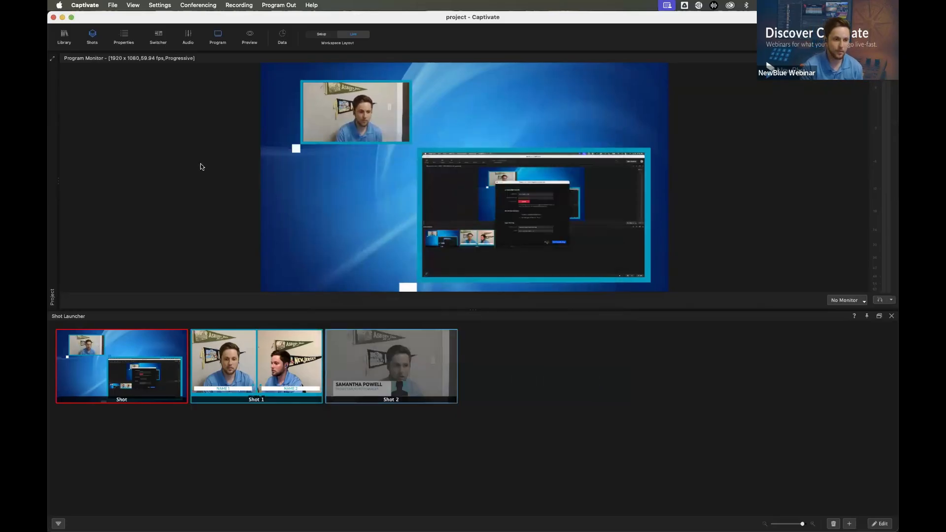
Restore the Project panel and add the Cubic Social graphic from the Graphics Library's Cubic folder to the project
click(52, 59)
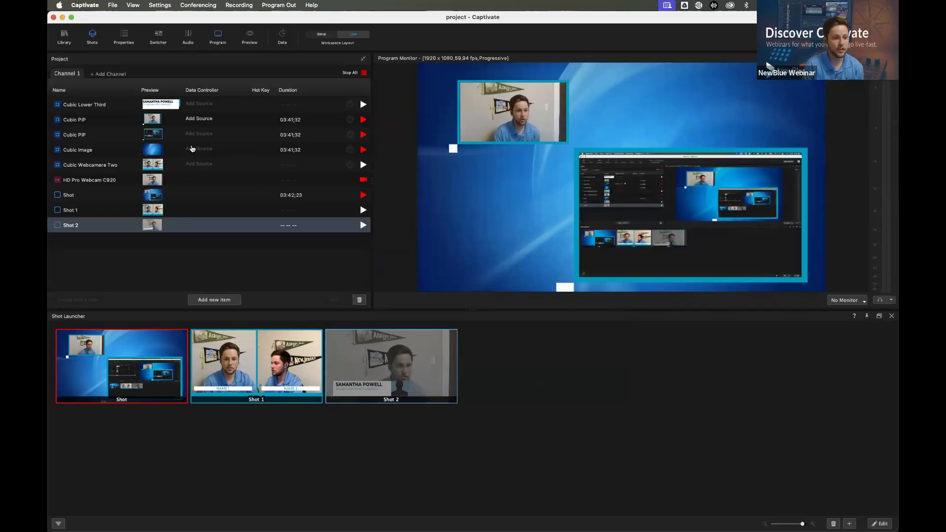
click(63, 39)
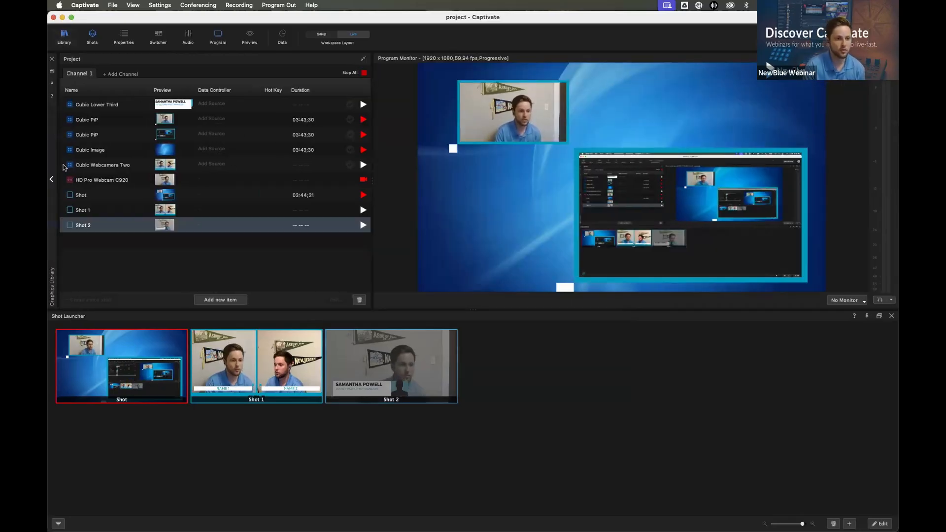
mouse_move(50, 179)
scroll(94, 176, down, 4)
scroll(94, 176, up, 2)
scroll(93, 176, up, 6)
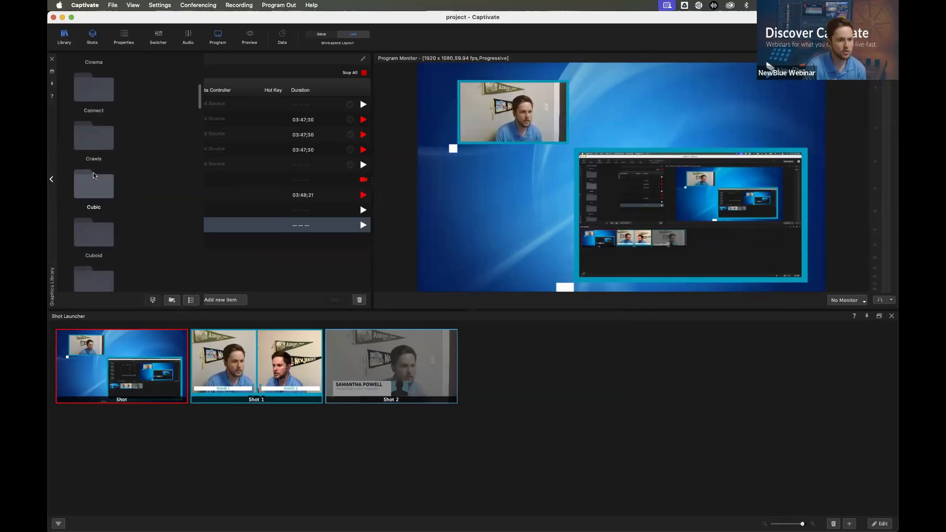
double_click(93, 179)
scroll(95, 179, down, 5)
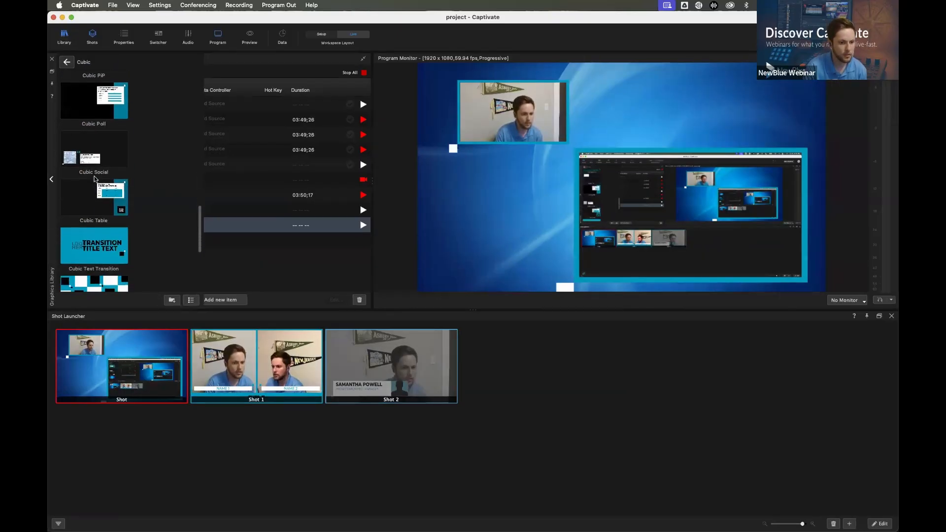
scroll(95, 179, up, 3)
drag(94, 179, 249, 252)
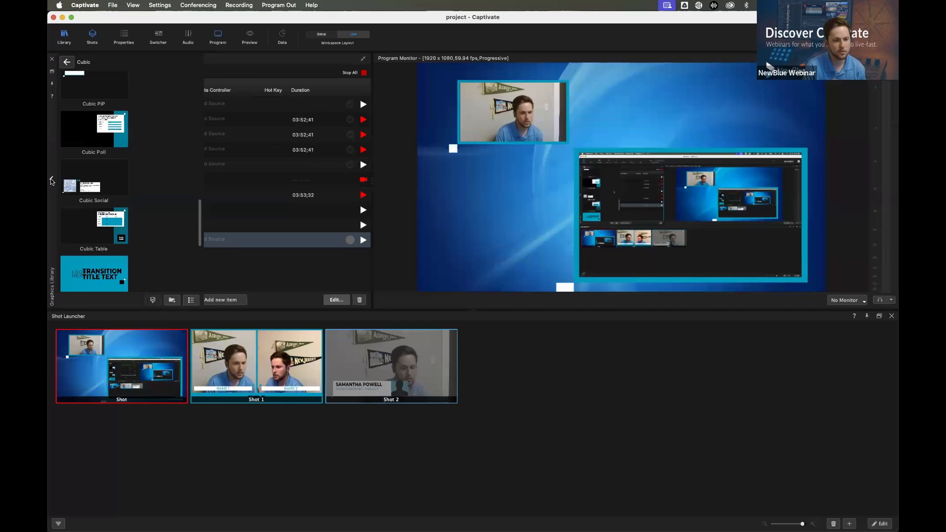
Stop all playing items, and move Cubic Social between Cubic Image and Cubic Webcamera Two in the project
click(364, 73)
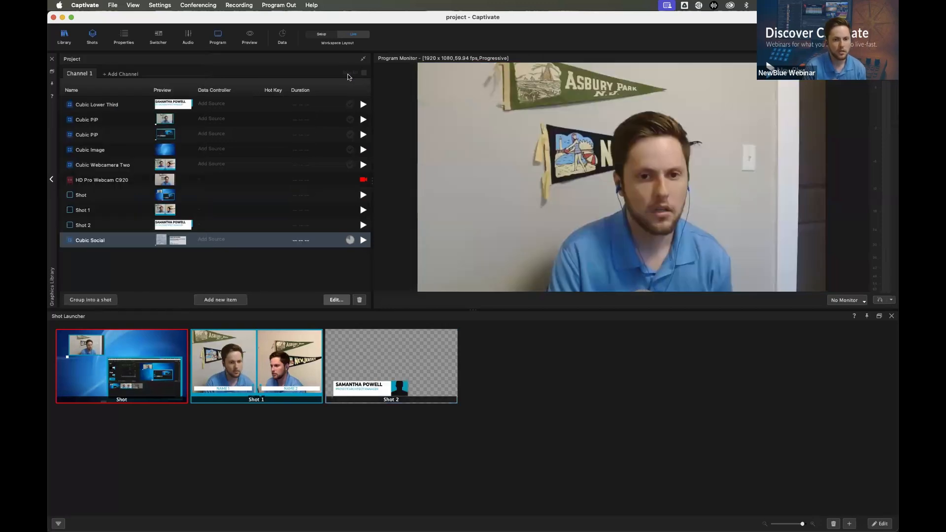
click(244, 244)
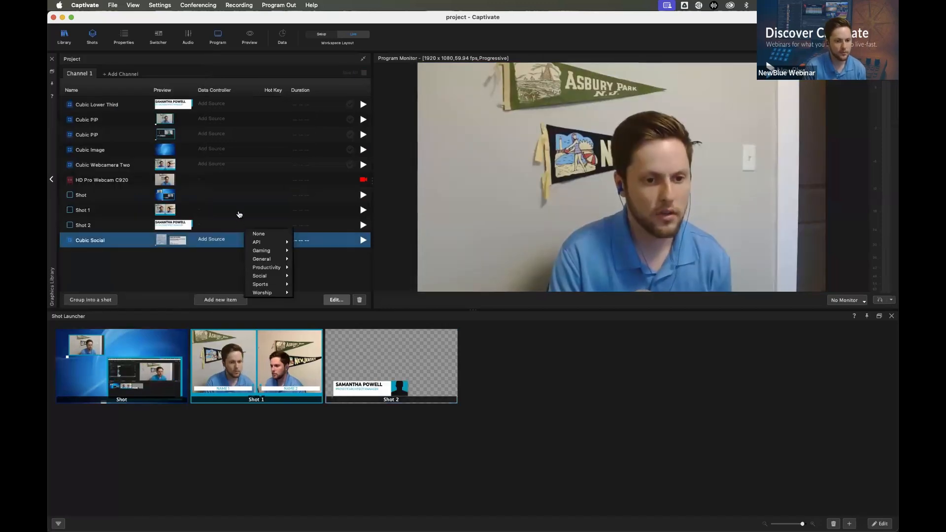
click(131, 244)
drag(123, 240, 152, 167)
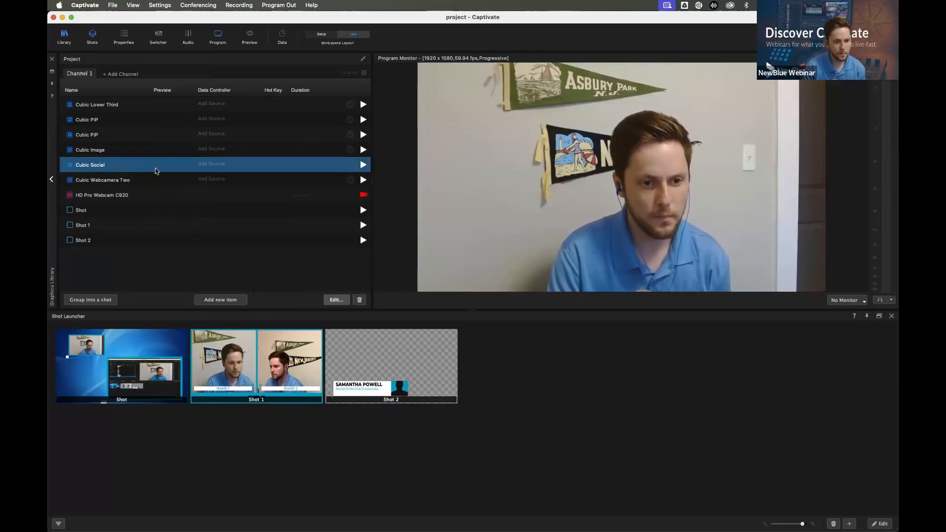
Assign the Chat source from the Social category as Cubic Social's data controller
click(218, 165)
mouse_move(244, 197)
mouse_move(274, 199)
click(319, 200)
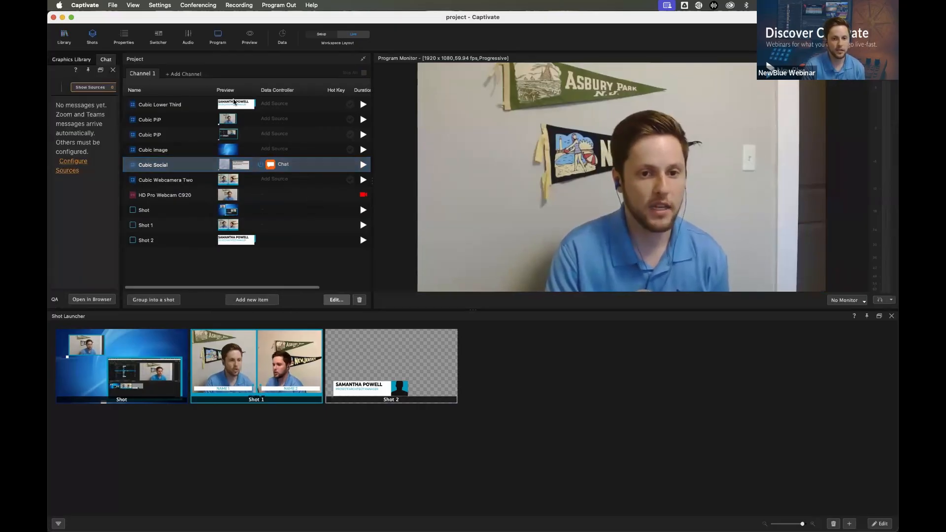
Undock and widen the Chat window, review the services available as message sources, and close it
drag(63, 72, 59, 77)
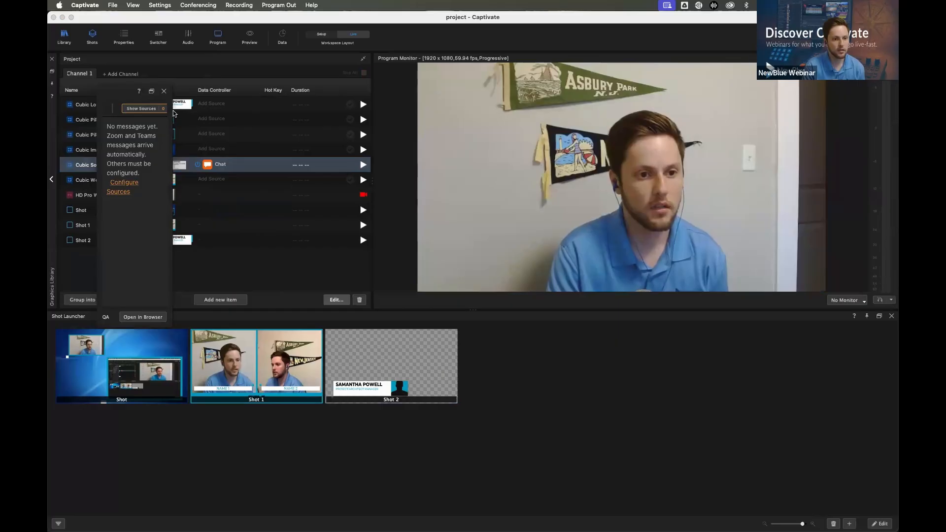
drag(172, 112, 577, 111)
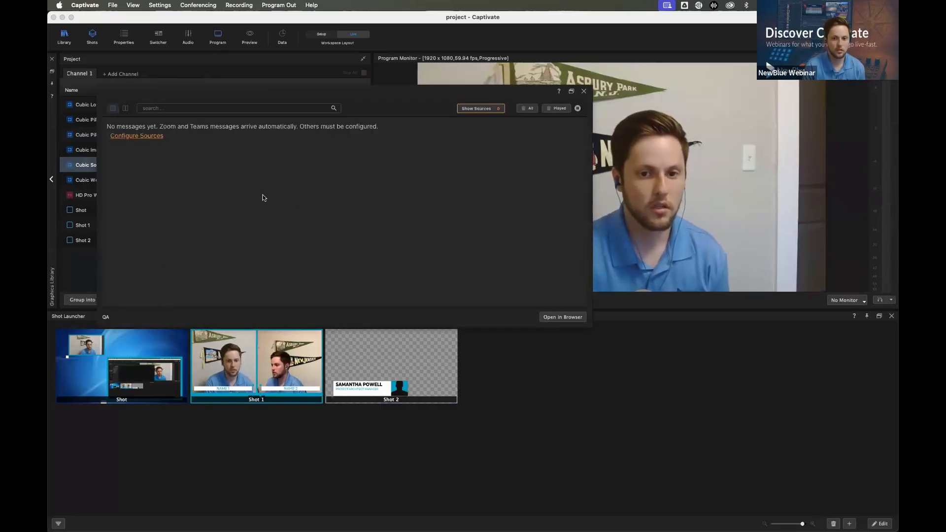
click(485, 110)
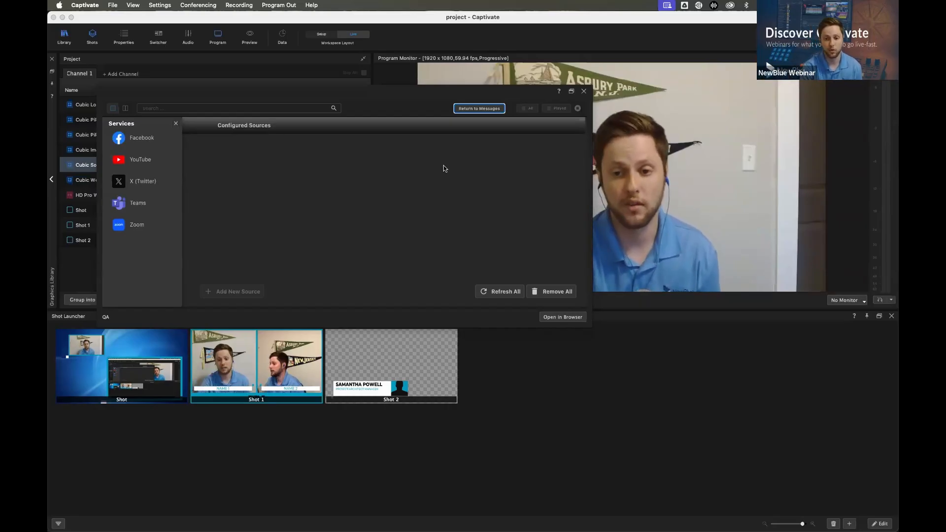
click(583, 92)
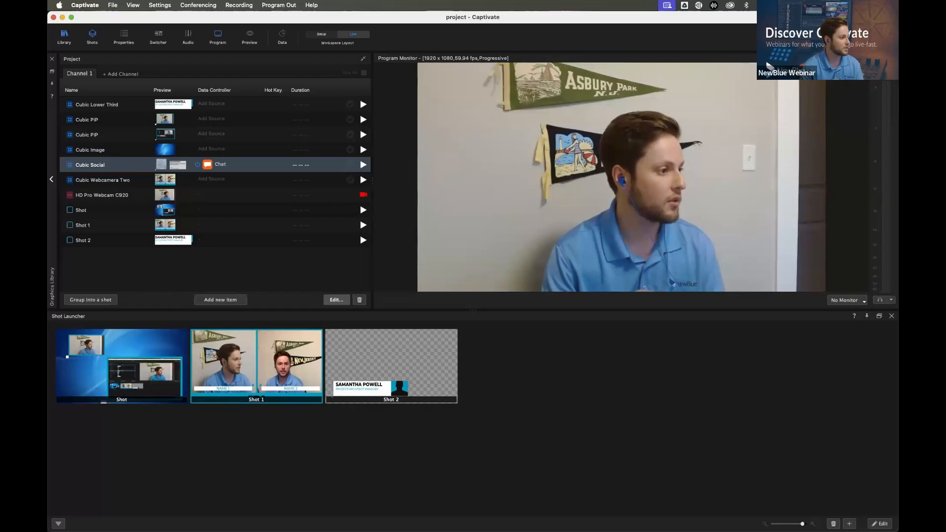
Try assigning hot key 1 to Cubic Lower Third, and clear the assignment
click(273, 104)
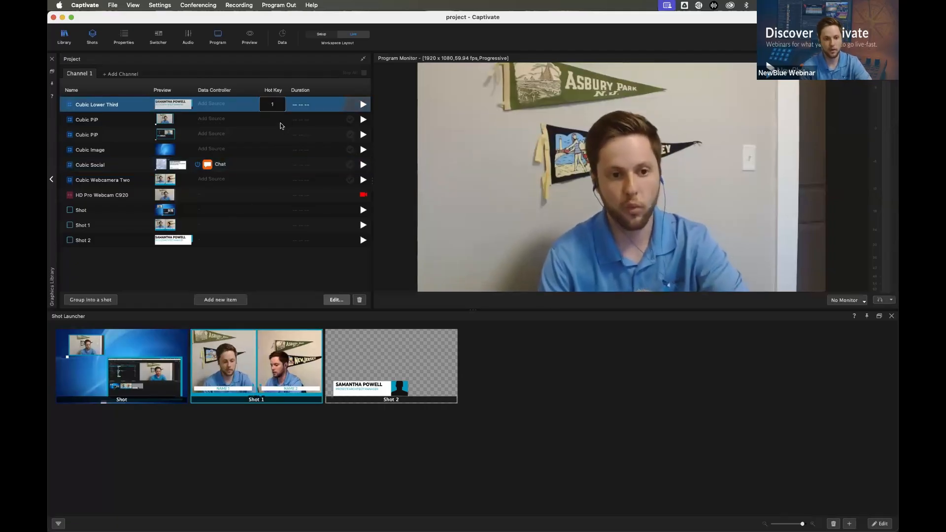
key(1)
click(266, 105)
click(271, 274)
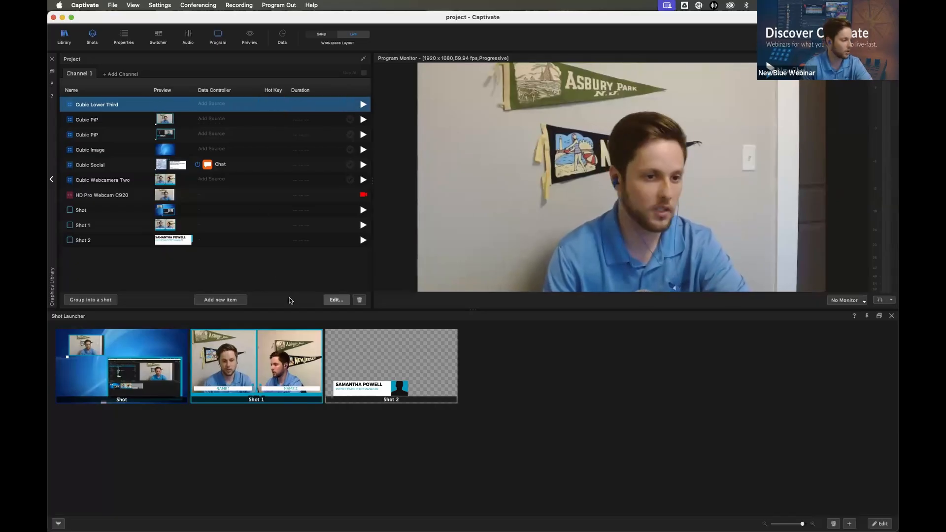
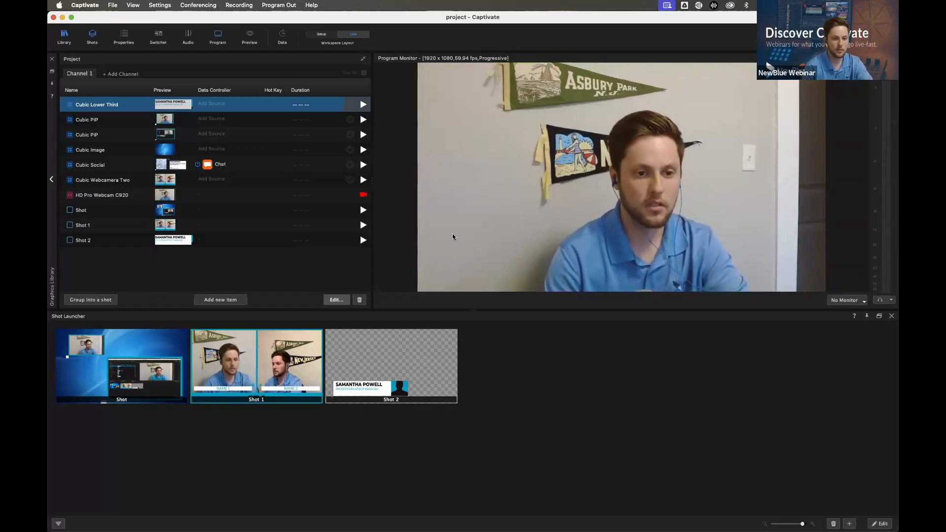
Open Cubic Social's Chat sources and add an X (Twitter) source with the search value phillies
click(209, 165)
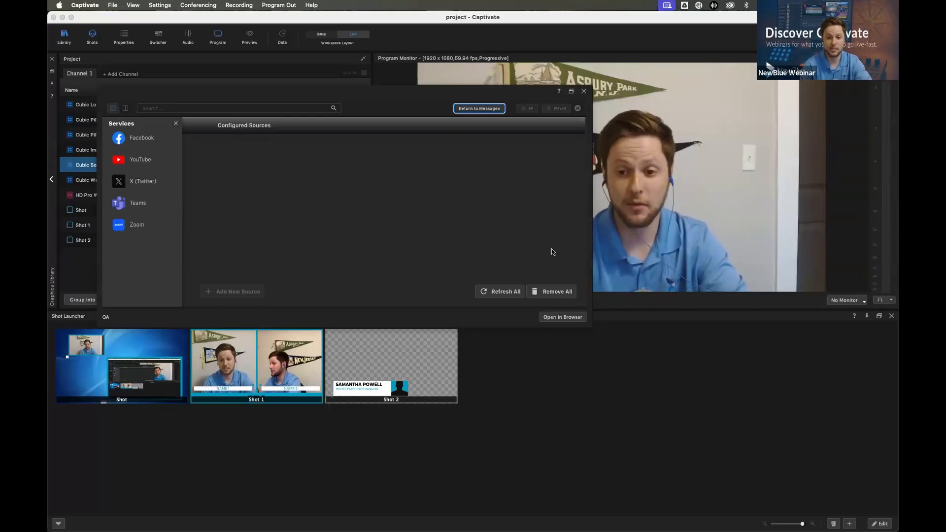
click(430, 84)
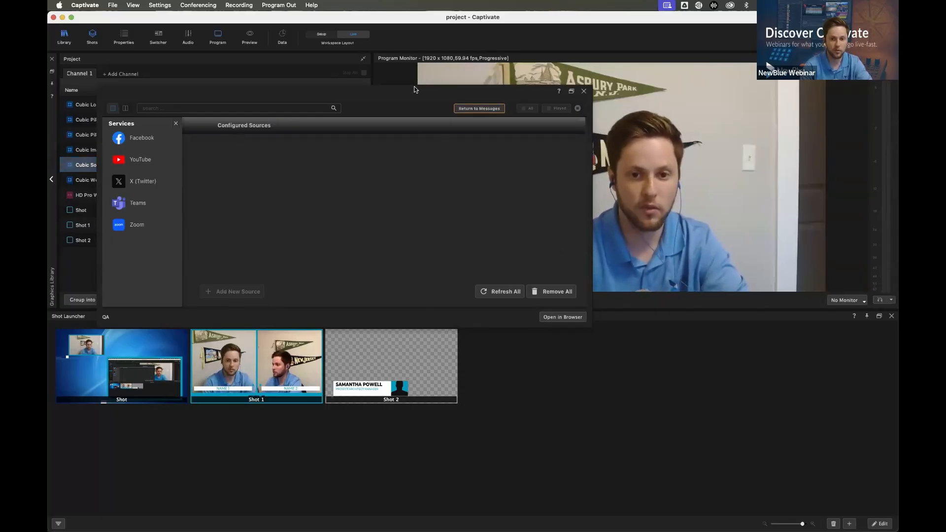
drag(414, 86, 414, 28)
click(130, 124)
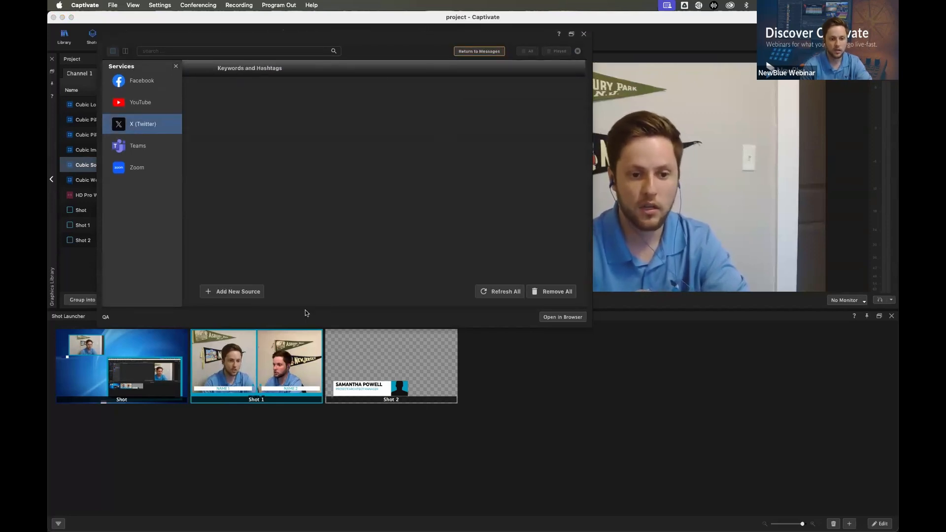
click(233, 293)
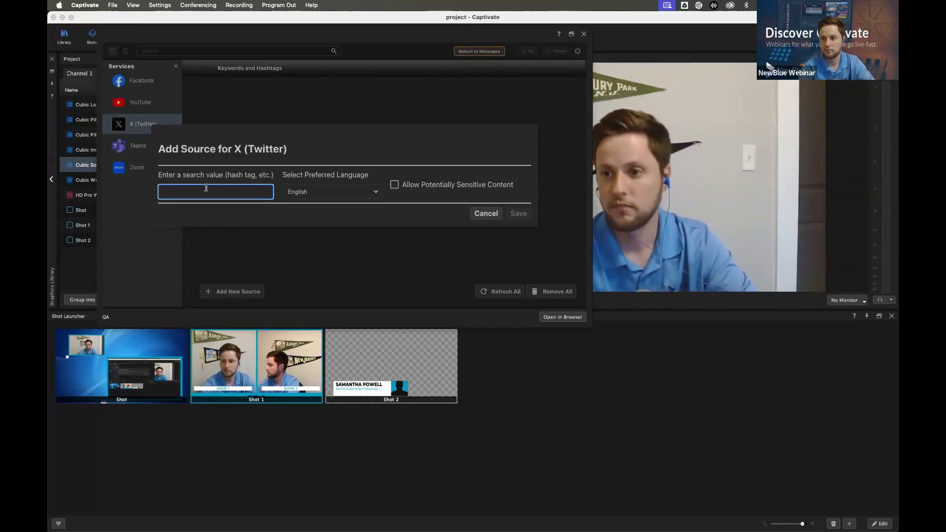
text(phillies)
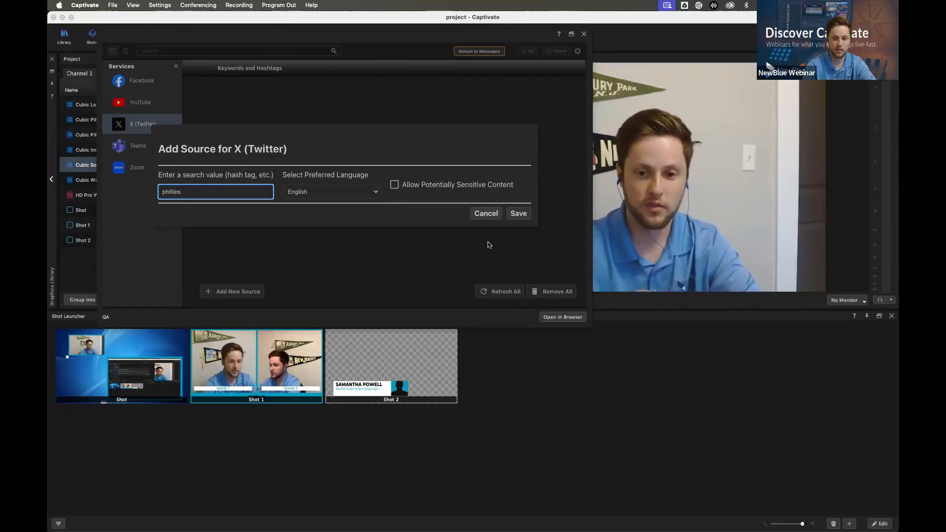
click(519, 214)
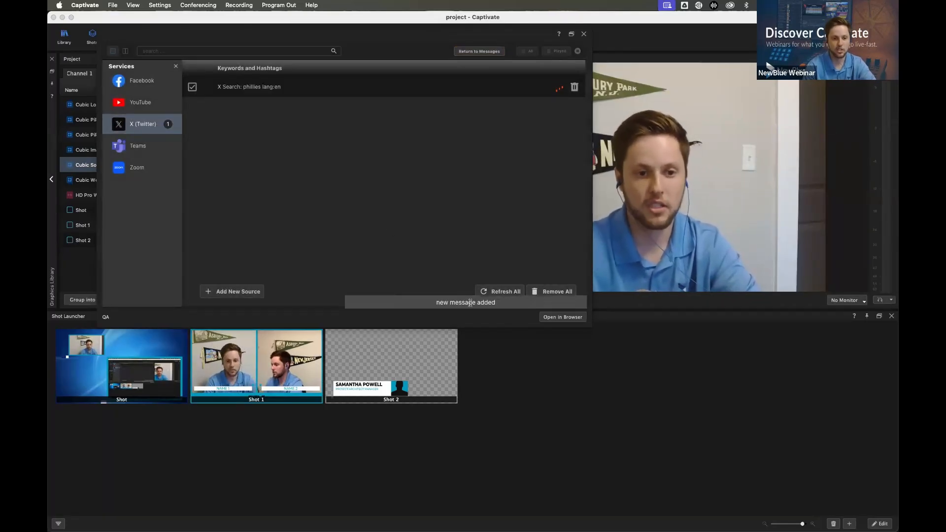
Return to the incoming messages, show them beside a playlist, add two posts to the playlist, and remove one unwanted post
click(479, 51)
scroll(266, 152, down, 1)
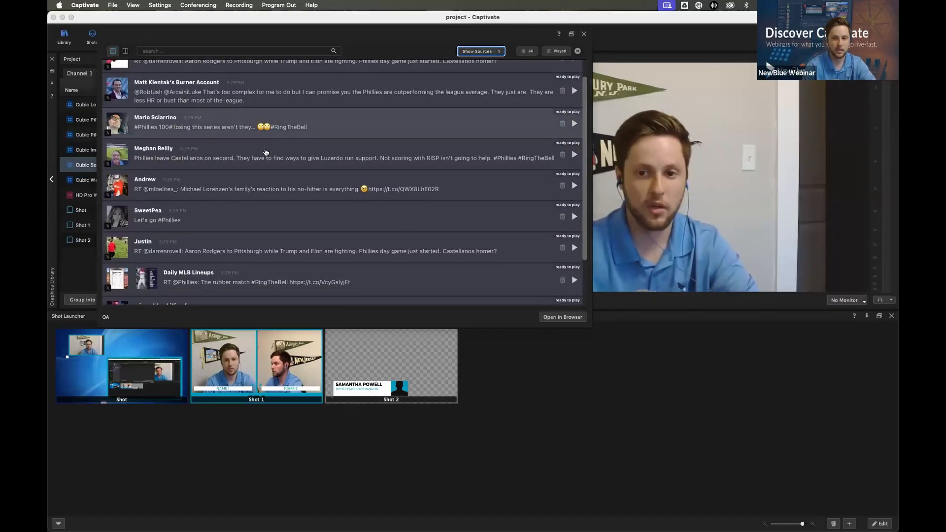
scroll(266, 152, up, 1)
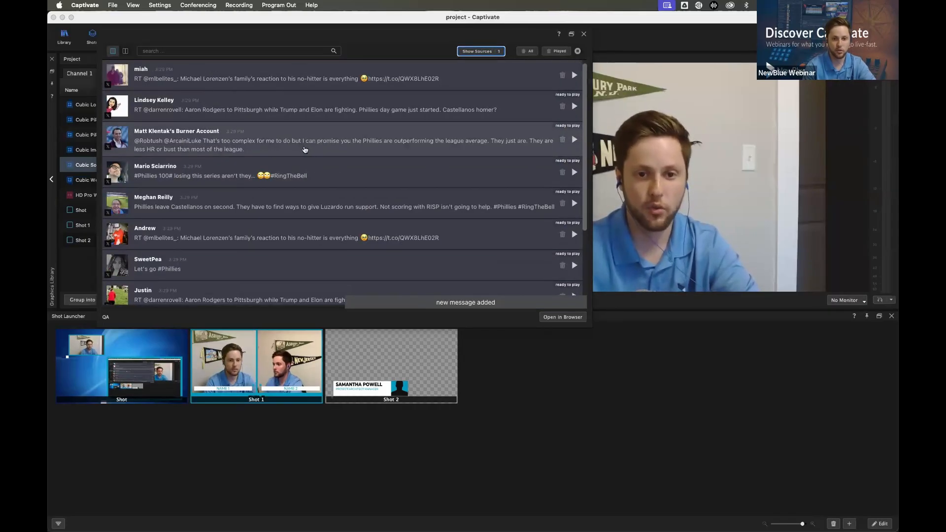
scroll(549, 91, down, 1)
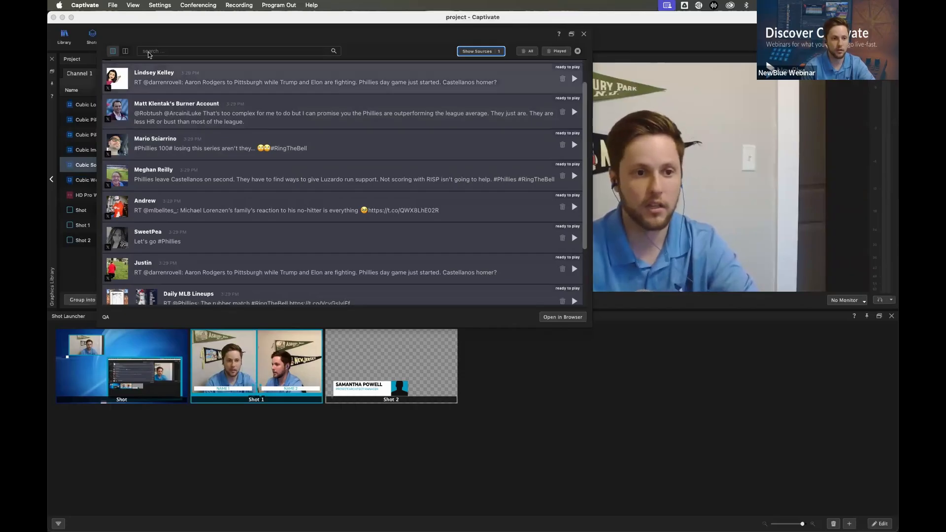
click(126, 52)
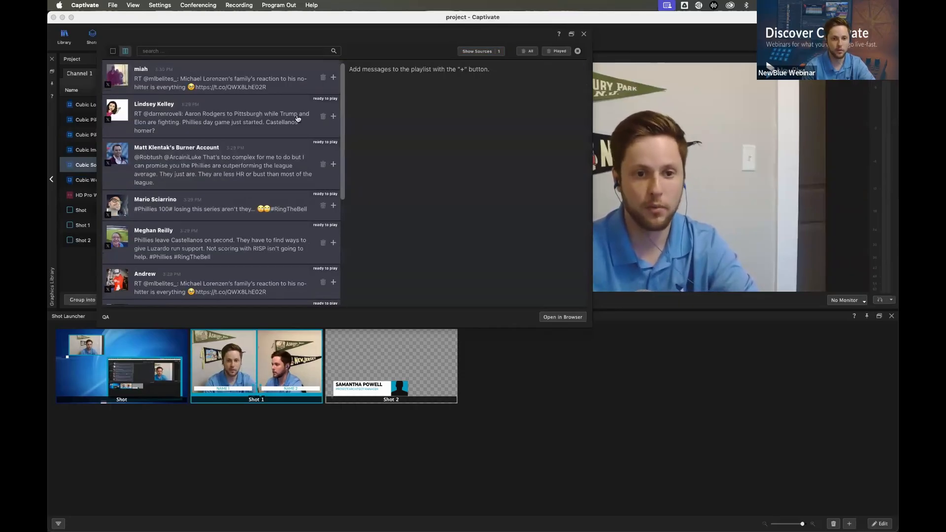
click(333, 78)
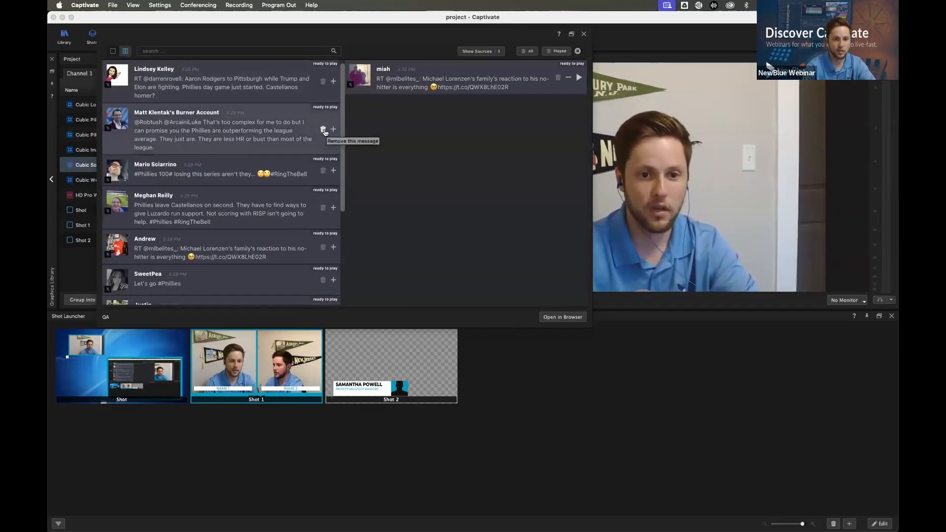
click(323, 129)
click(334, 156)
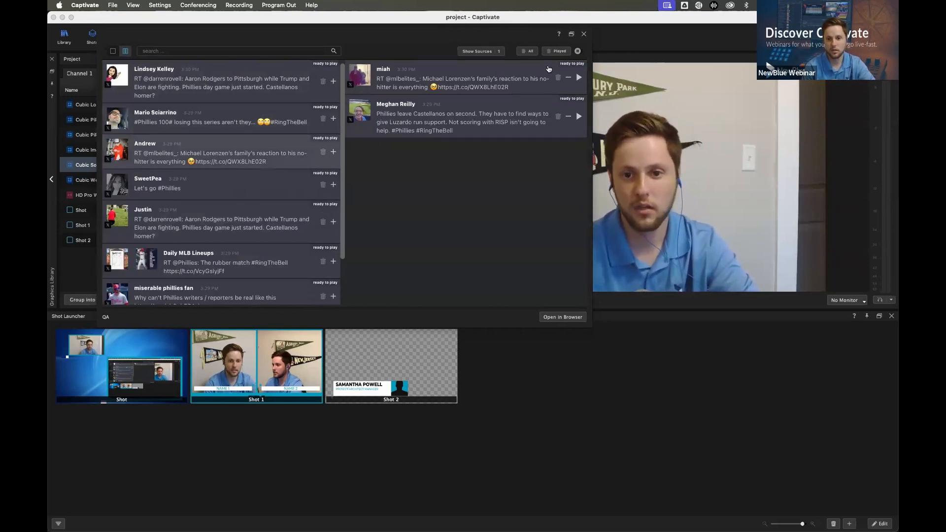
Play the queued posts through Cubic Social with Chat docked beside the Shot Launcher, and stop Cubic Social
click(577, 79)
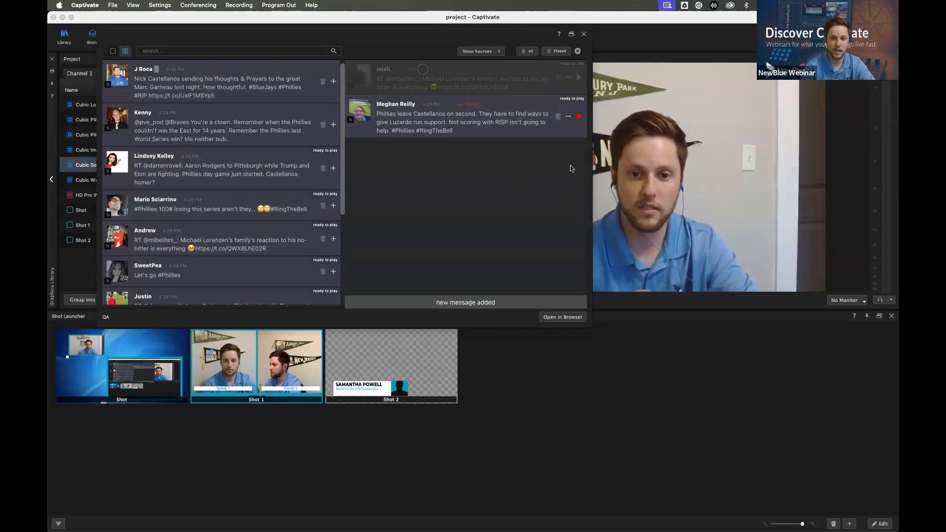
drag(363, 36, 573, 347)
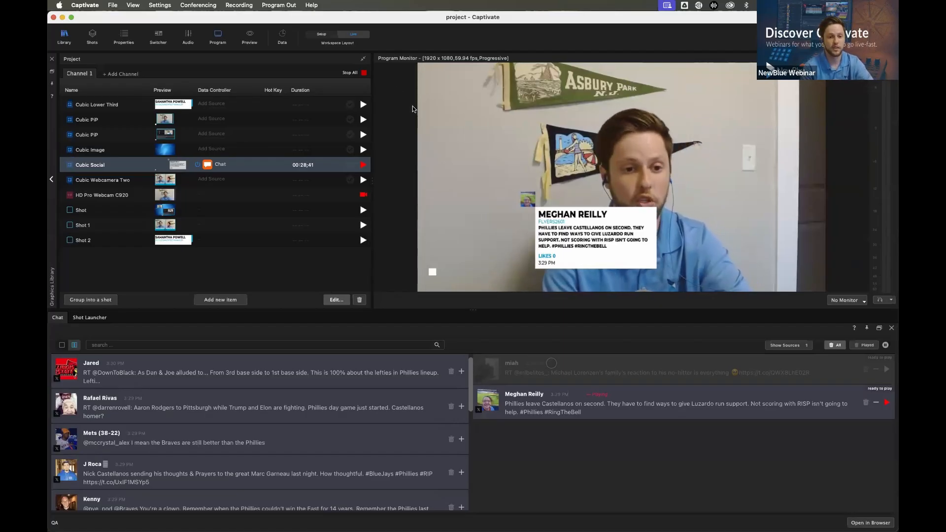
click(364, 164)
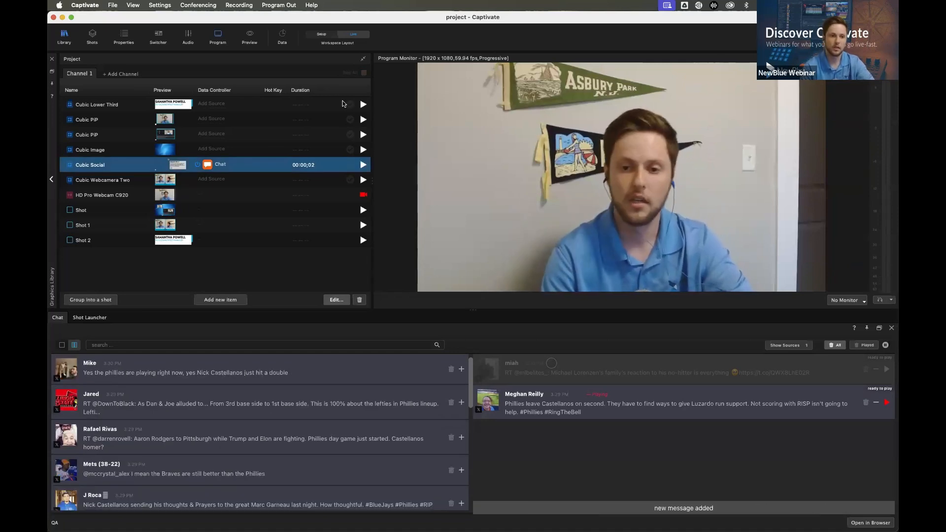
Add a second channel to the project, and view the Chat remote control instructions for browser access
click(126, 74)
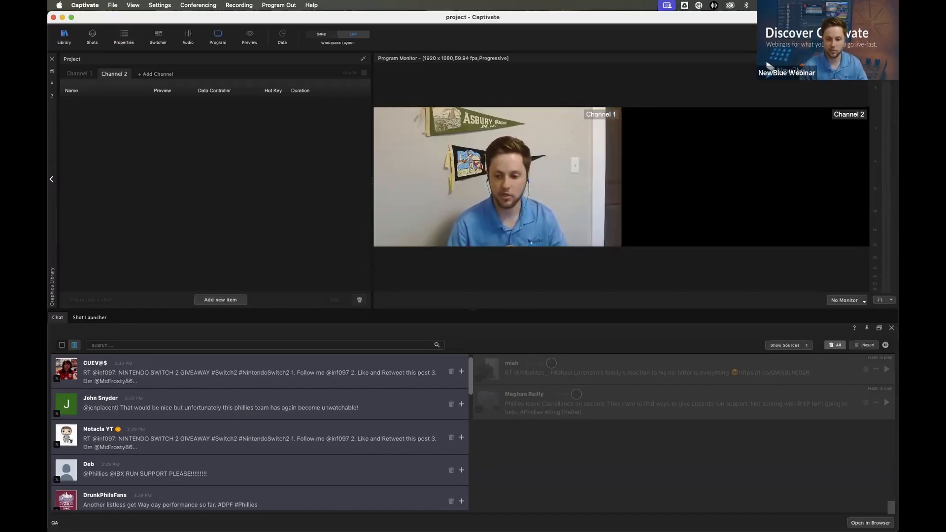
click(871, 523)
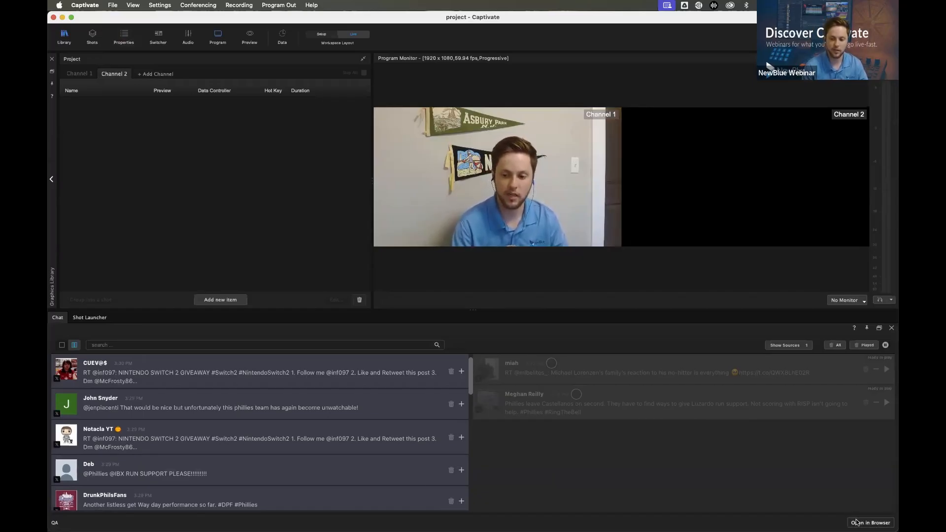
click(428, 298)
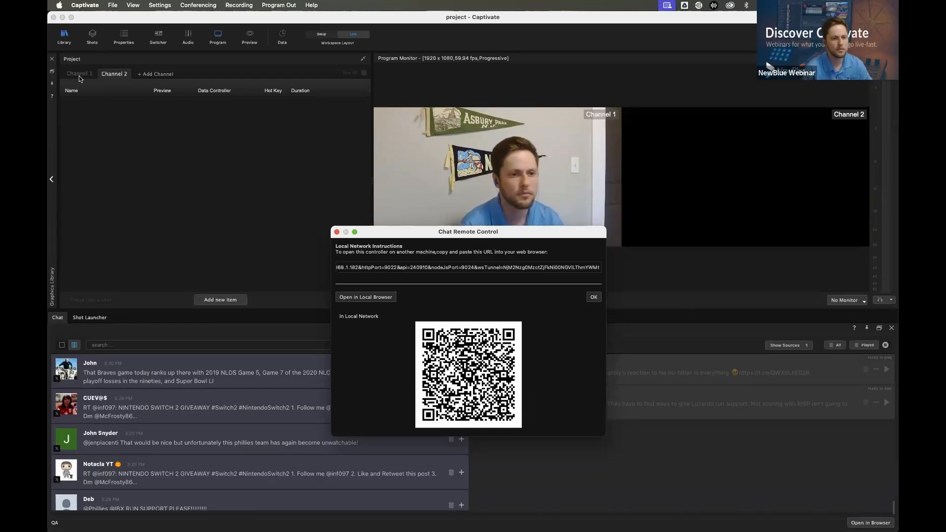
click(336, 232)
Try to move the first Cubic PiP from Channel 1 to Channel 2
click(79, 74)
click(95, 120)
right_click(96, 113)
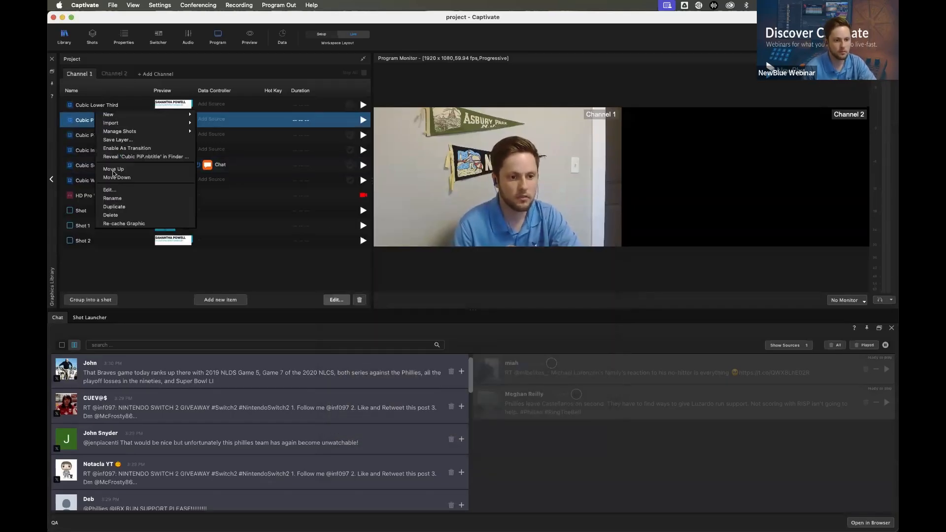
click(136, 258)
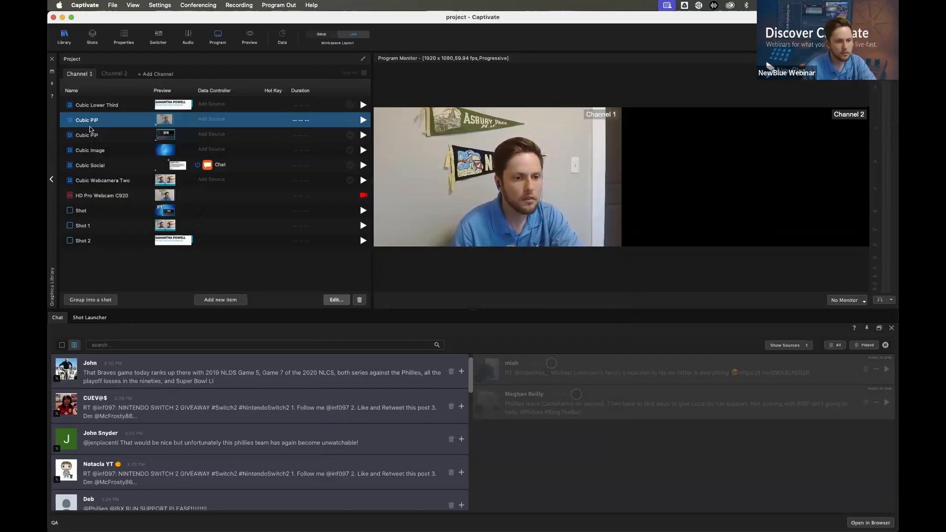
click(114, 74)
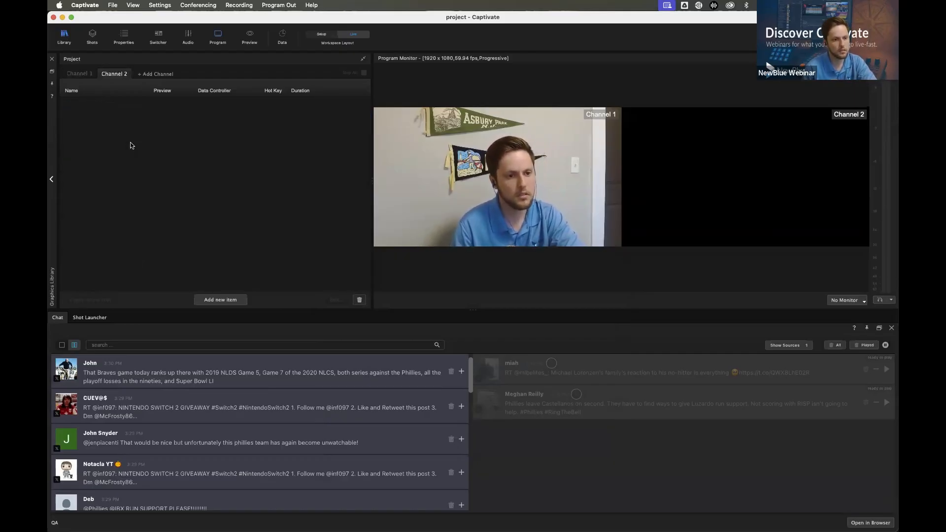
click(77, 74)
drag(99, 119, 112, 75)
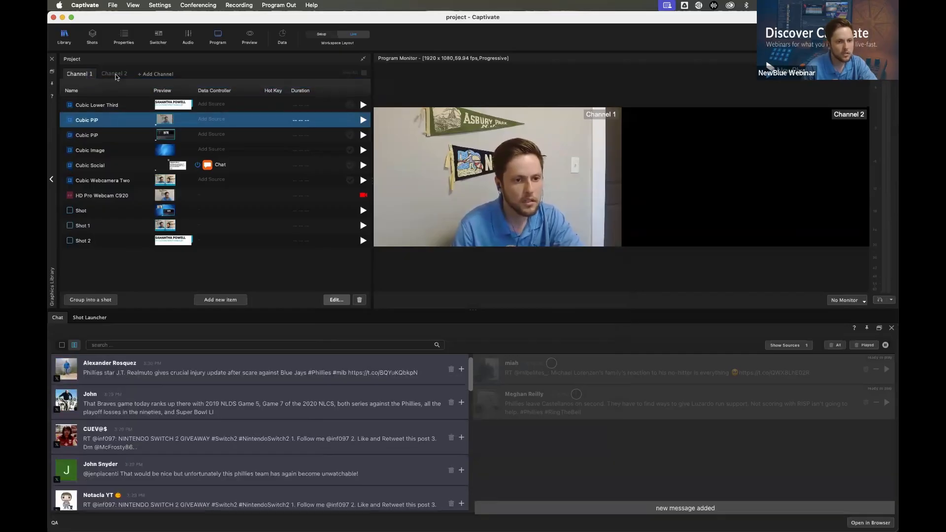
click(115, 74)
click(78, 74)
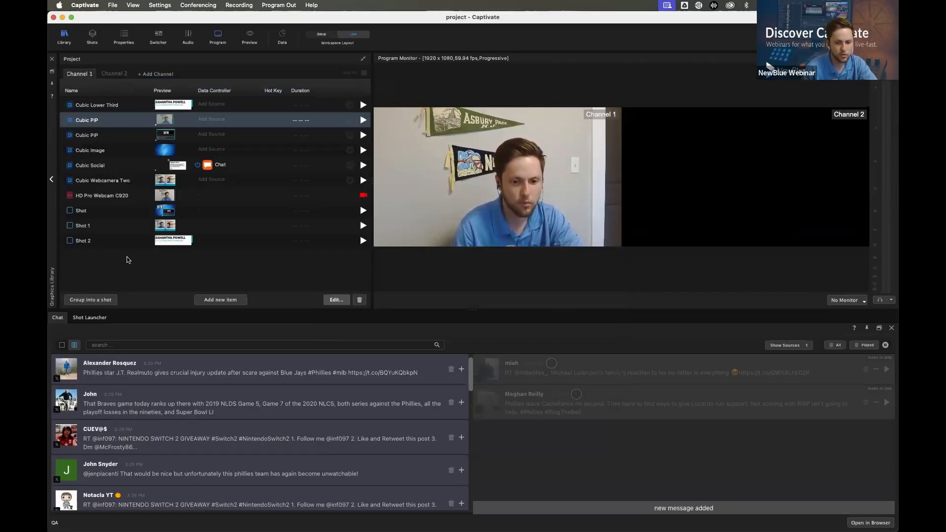
Examine the operations available for the second Cubic PiP in Channel 1, and decline deleting it
click(98, 136)
right_click(98, 136)
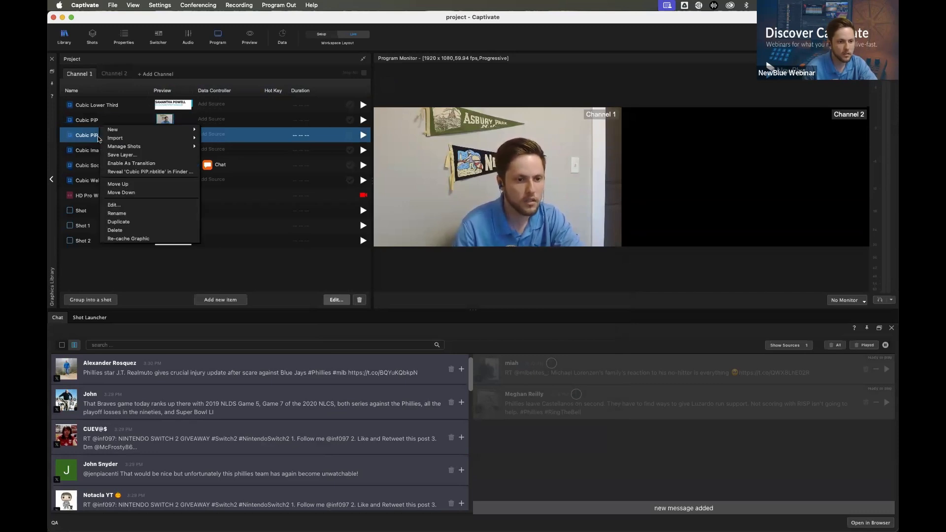
click(105, 264)
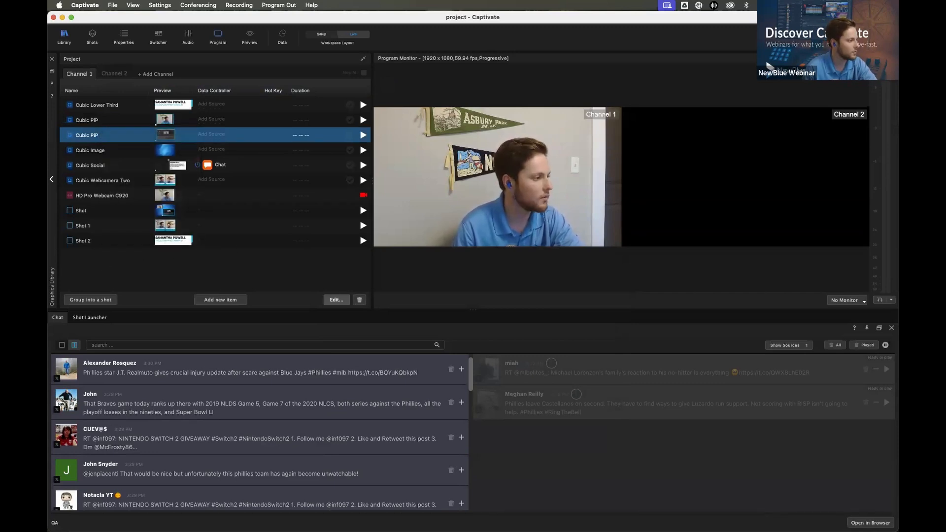
right_click(111, 134)
click(150, 224)
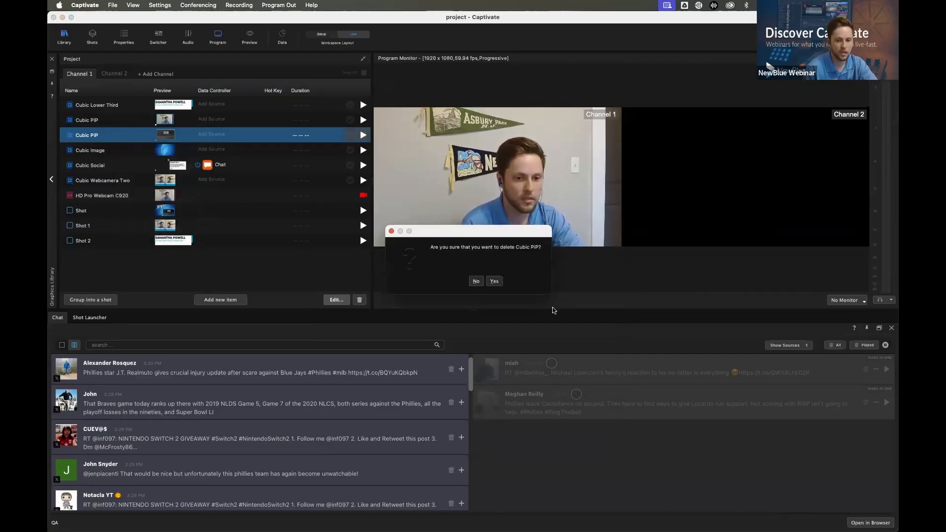
click(476, 281)
right_click(79, 135)
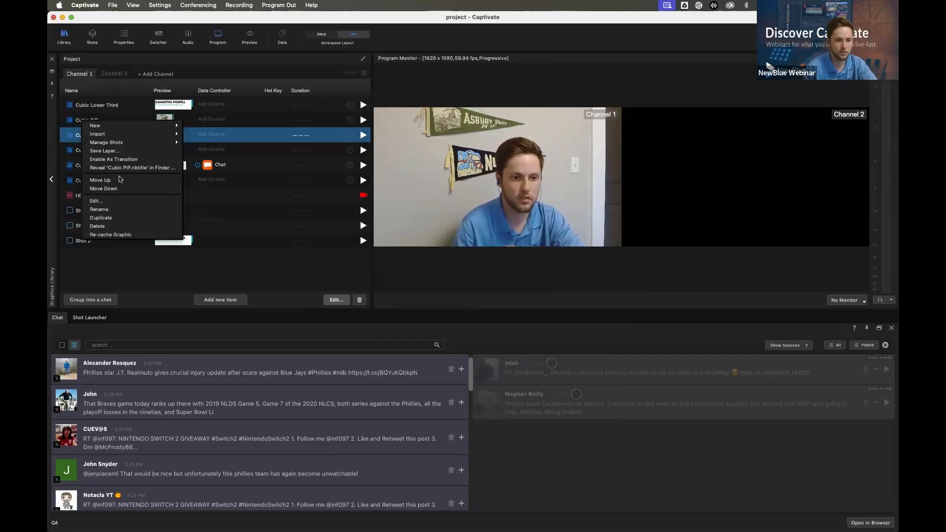
click(237, 271)
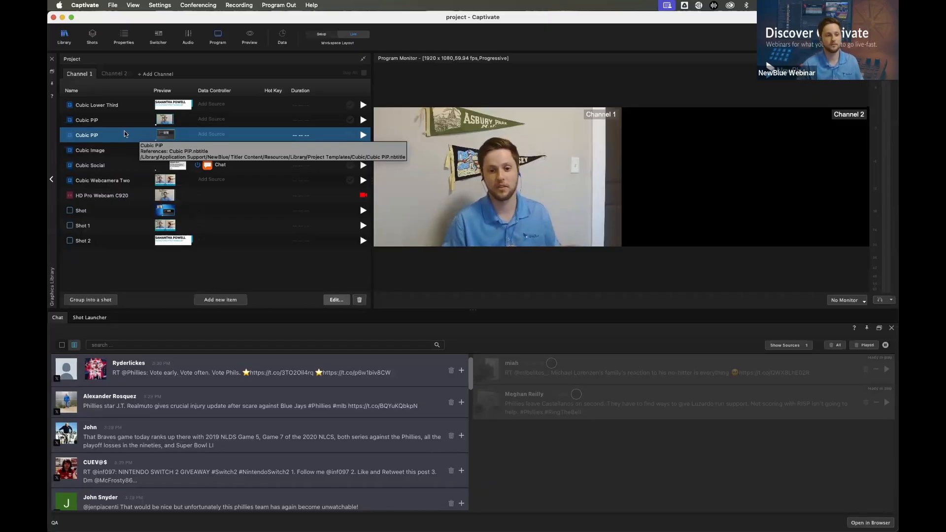
Try saving the second Cubic PiP as a NewBlue layer, cancel it, and review the import options
right_click(97, 139)
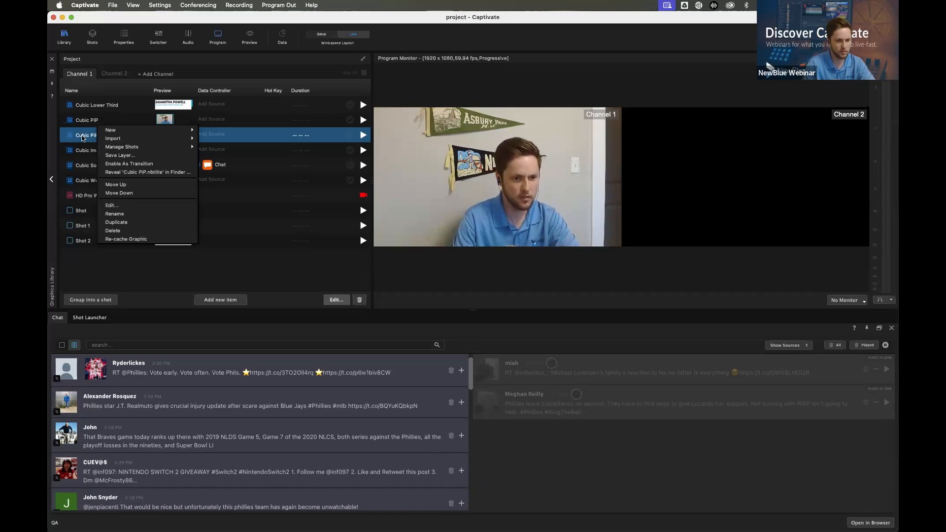
click(127, 155)
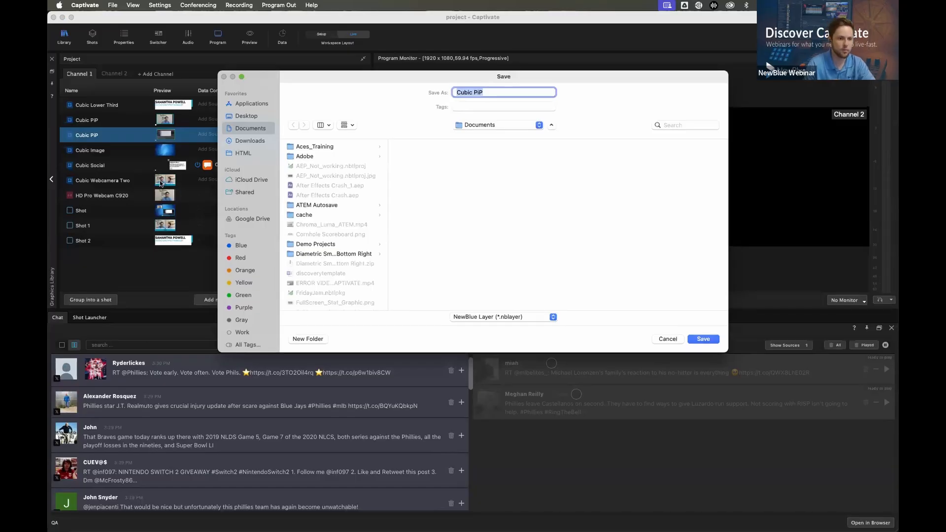
click(667, 339)
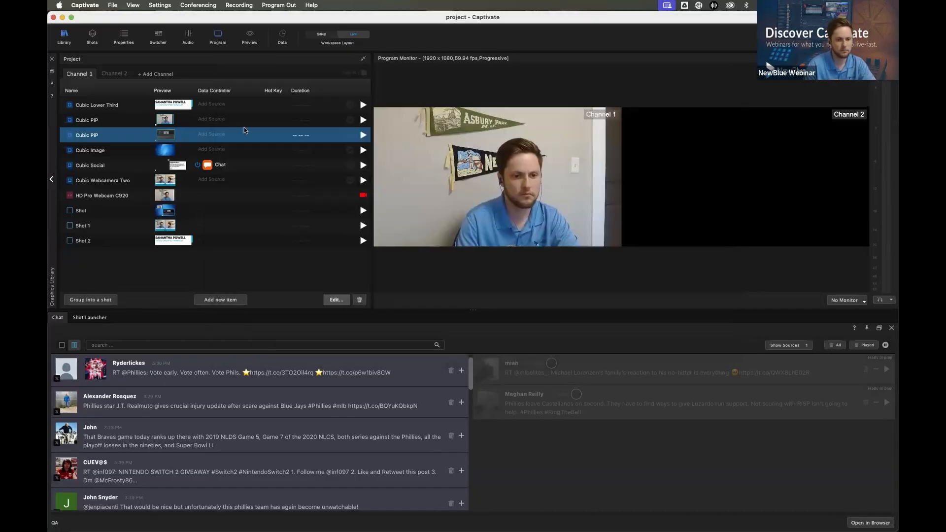
right_click(264, 131)
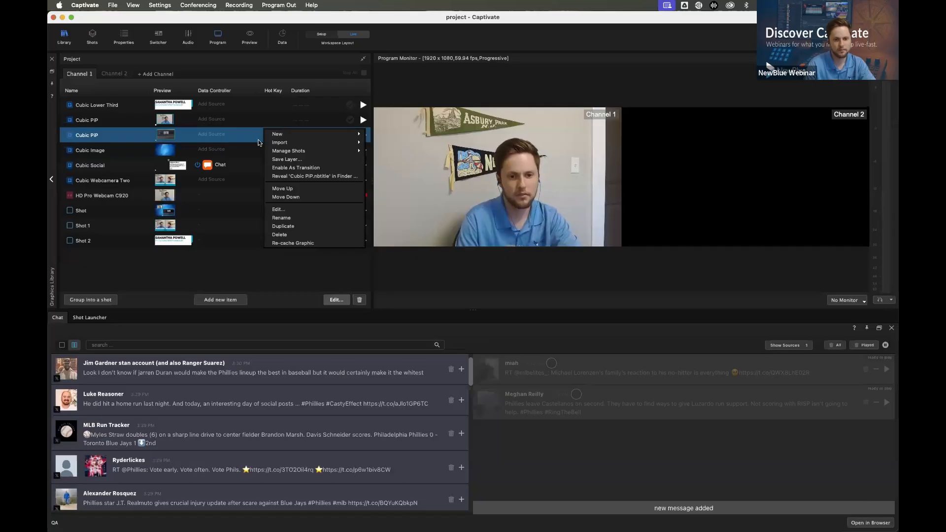
mouse_move(295, 146)
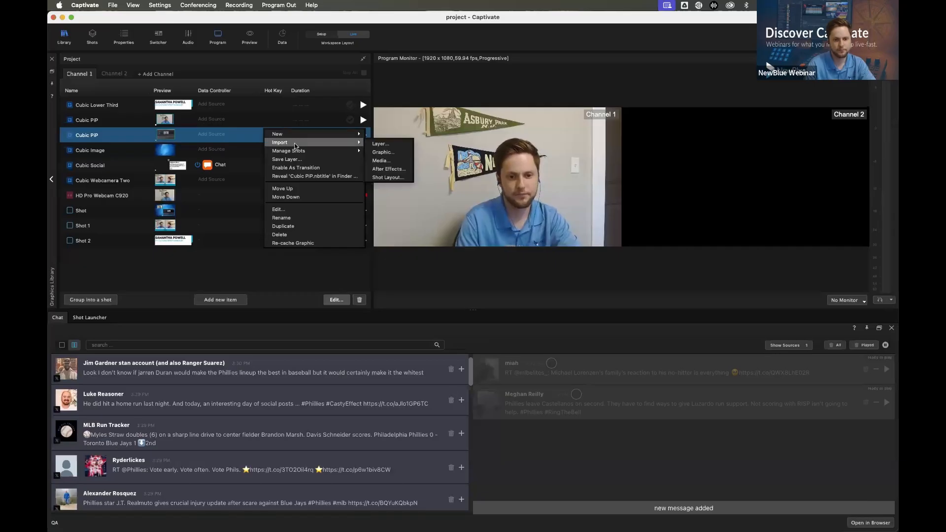
click(233, 137)
Open the second Cubic PiP in NewBlue Designer, review the options for saving its design to the library, and return to the project
click(336, 299)
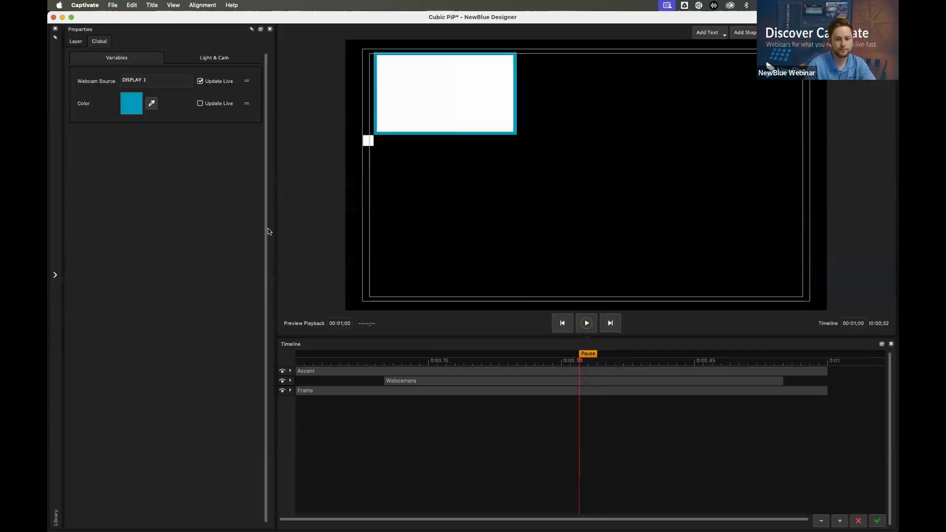
click(108, 5)
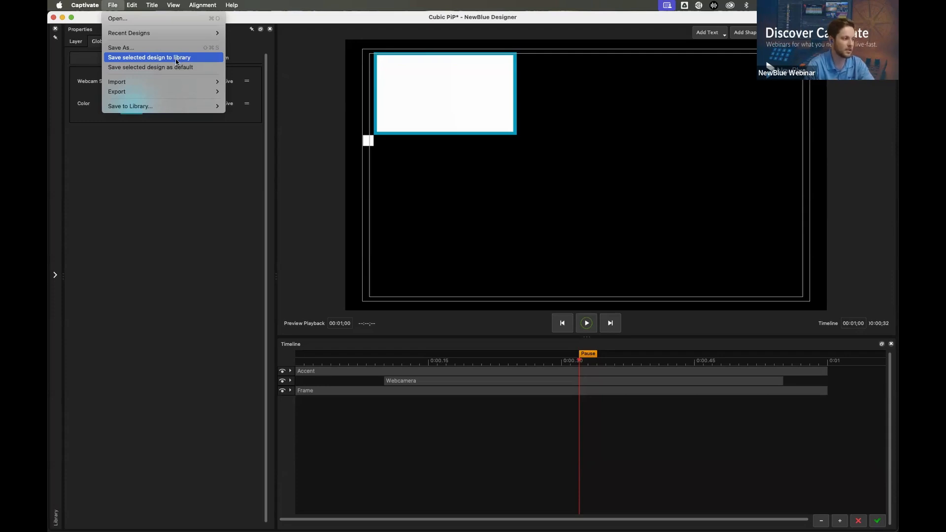
click(161, 243)
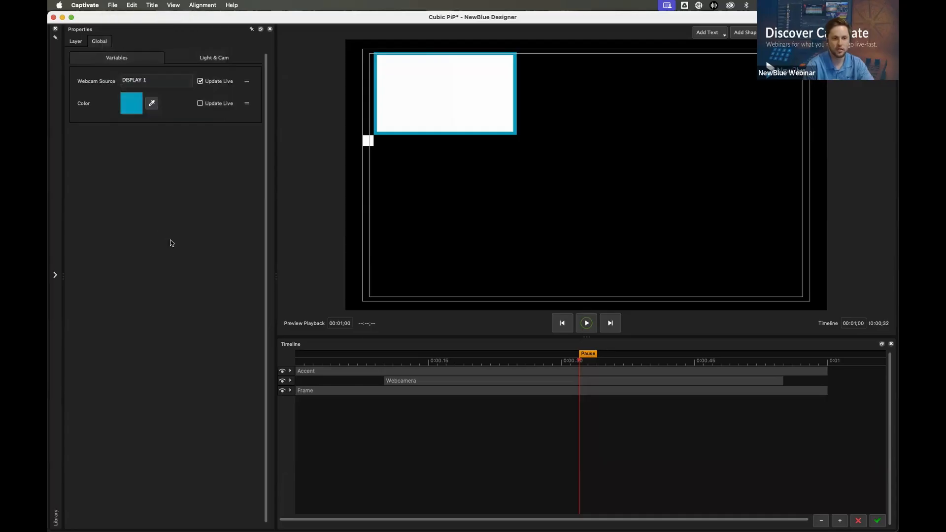
click(879, 519)
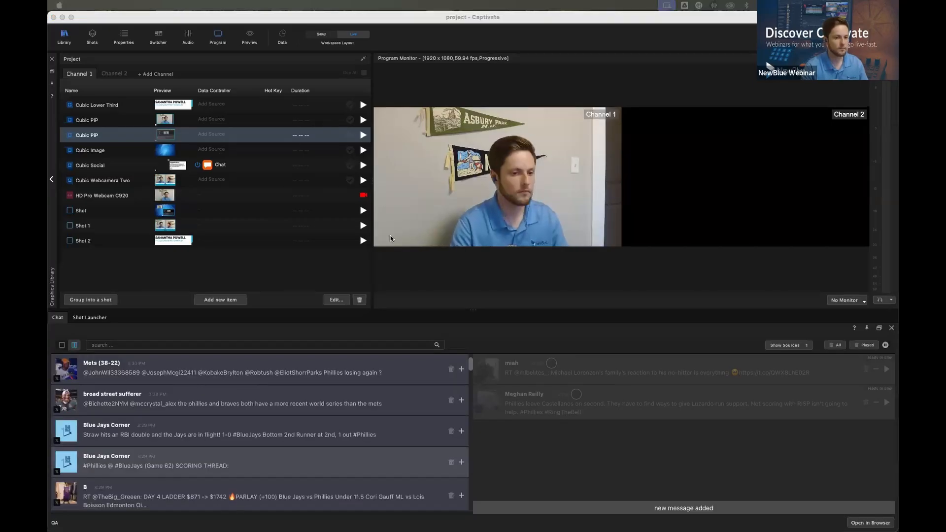
Examine the available program output options, including the HDMI key setup and the Program Monitor's output choices, without selecting any
click(198, 5)
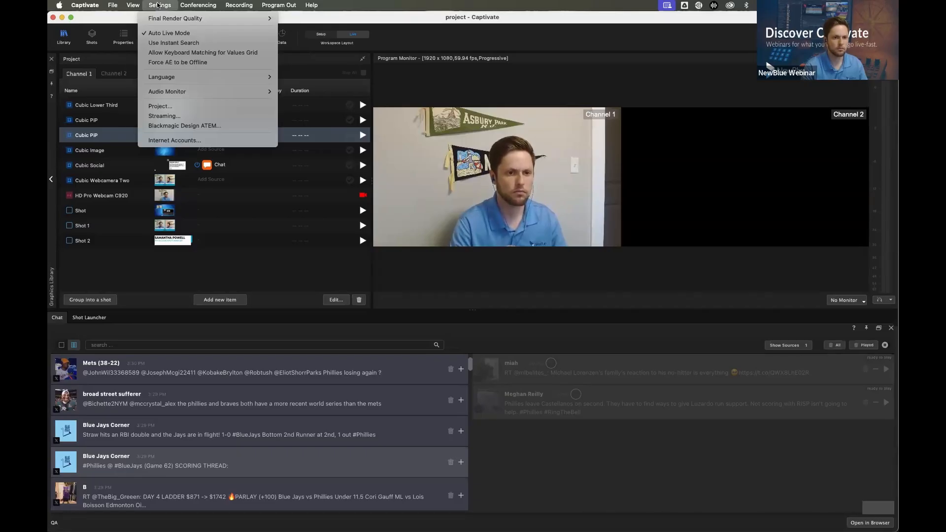
mouse_move(194, 5)
mouse_move(153, 4)
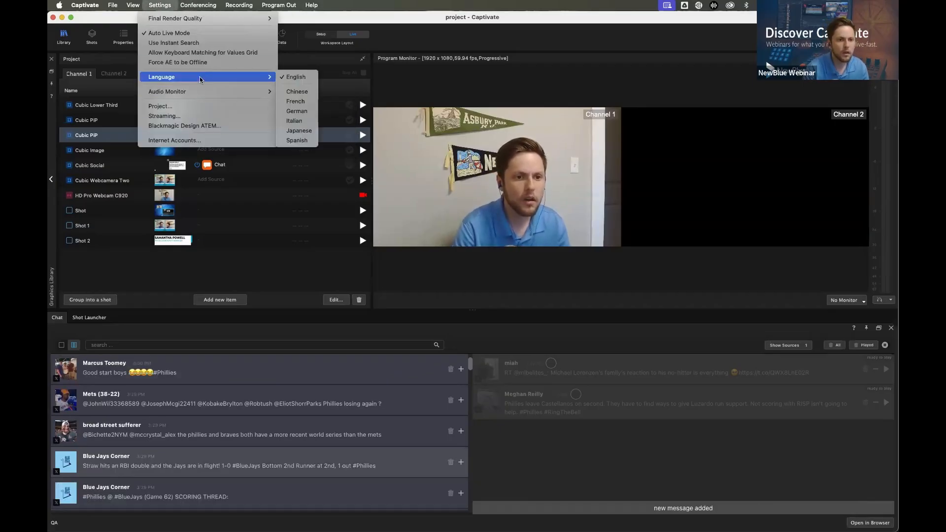
mouse_move(268, 4)
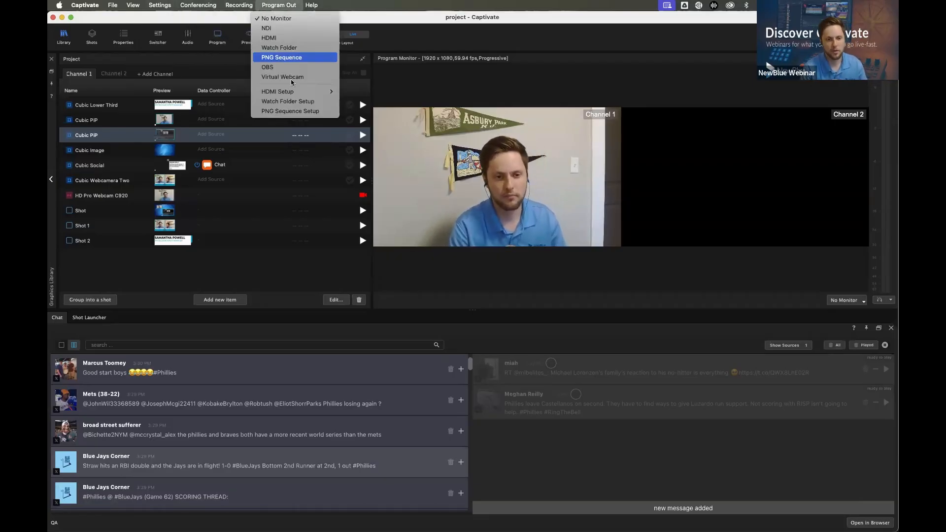
mouse_move(296, 92)
mouse_move(367, 96)
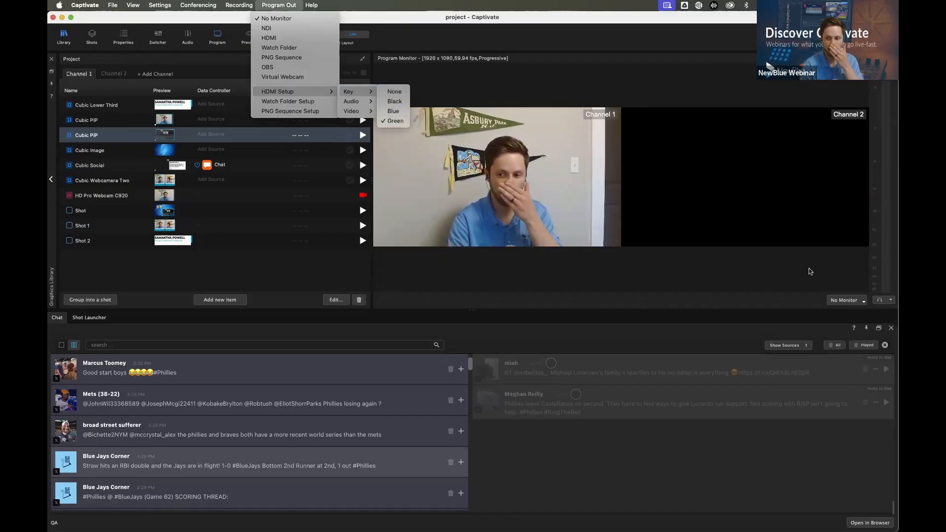
click(833, 295)
click(843, 300)
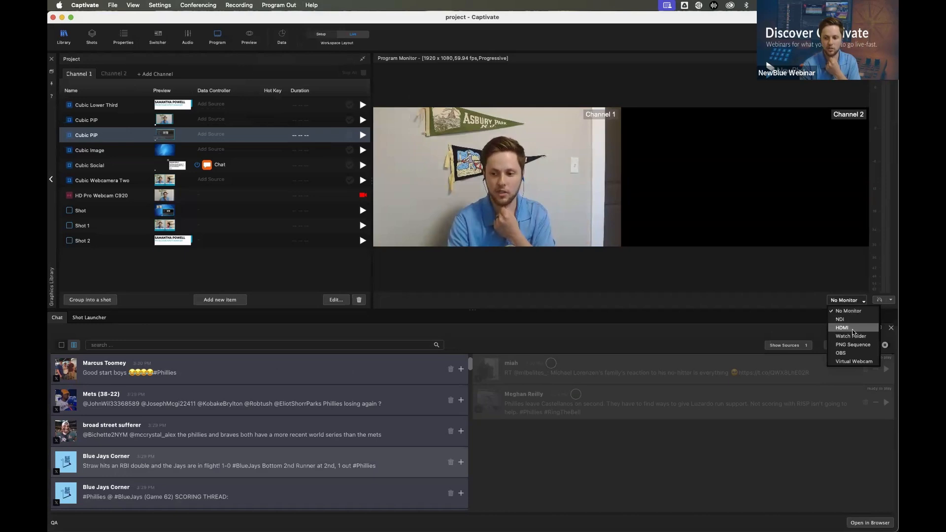
click(696, 295)
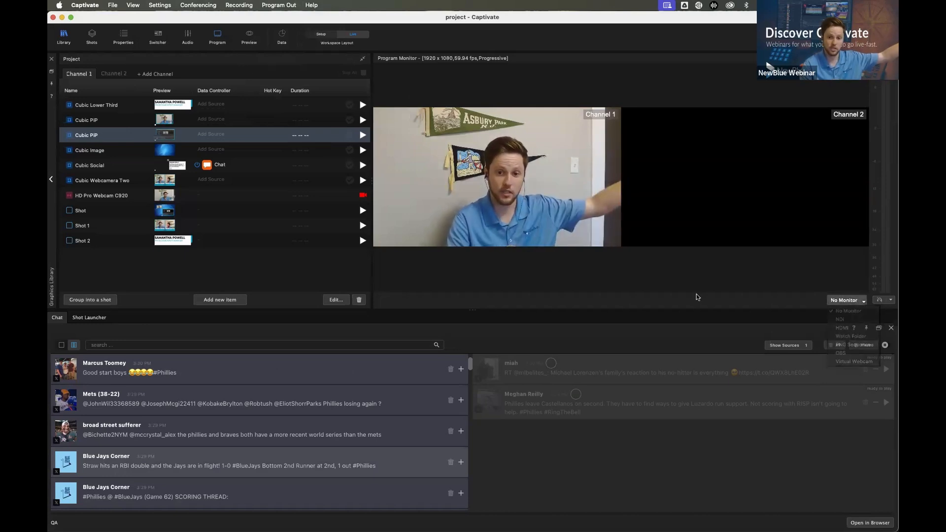